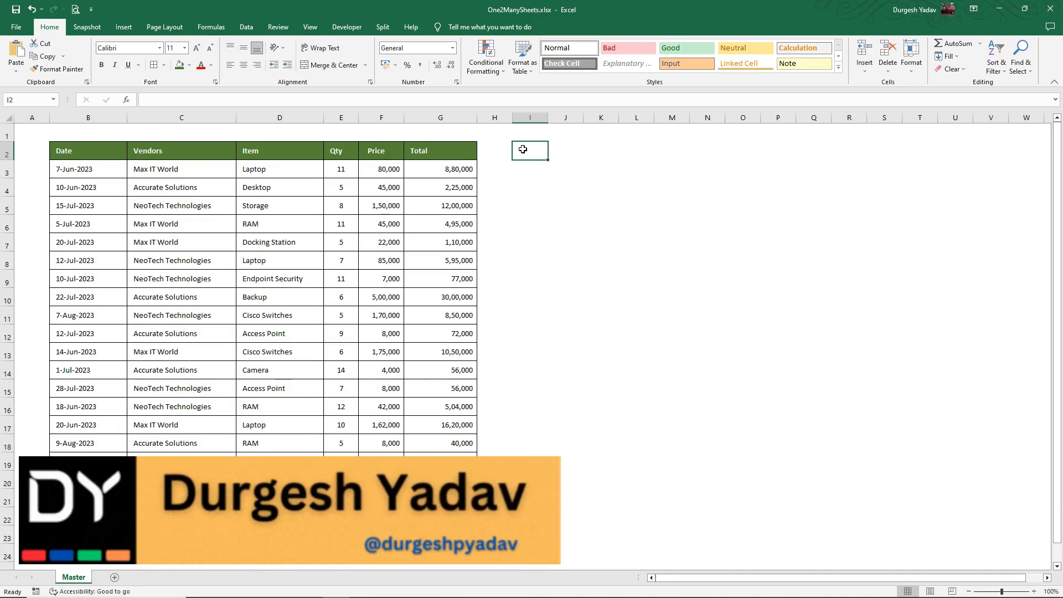
Step: Convert the data range B2:G22 into a table with headers and apply a light table style with a green header
{"action": "left_click_drag", "start_coordinate": [105, 150], "coordinate": [449, 512]}
{"action": "key", "text": "ctrl+t"}
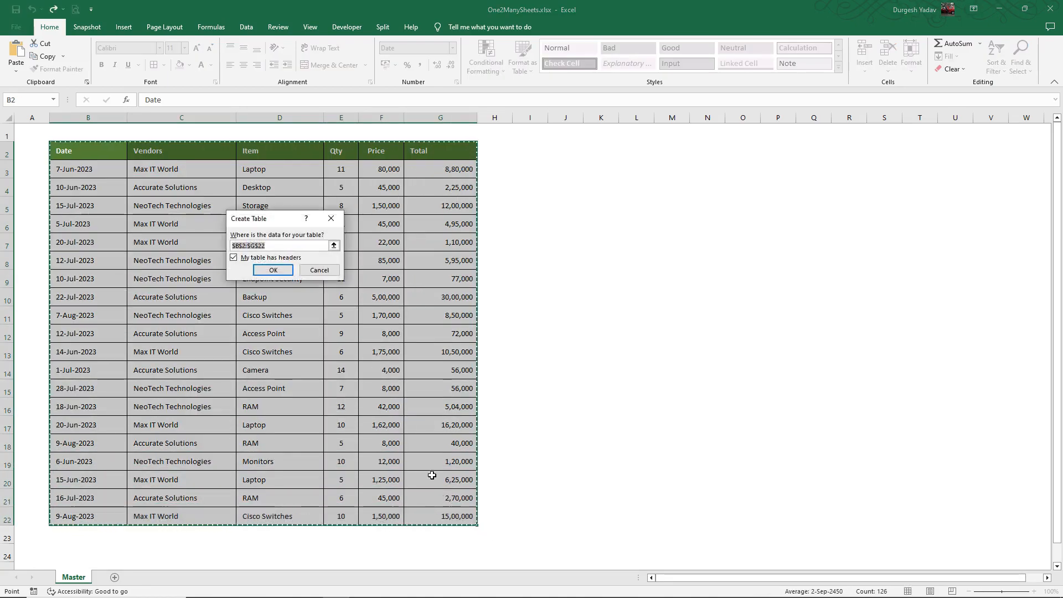
{"action": "left_click", "coordinate": [268, 271]}
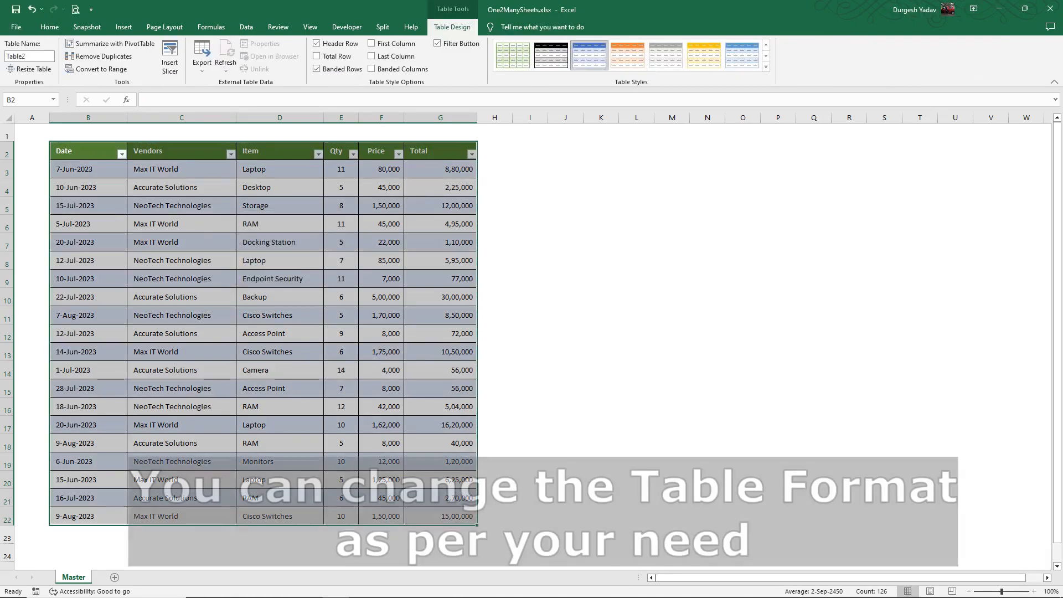
{"action": "left_click", "coordinate": [767, 67]}
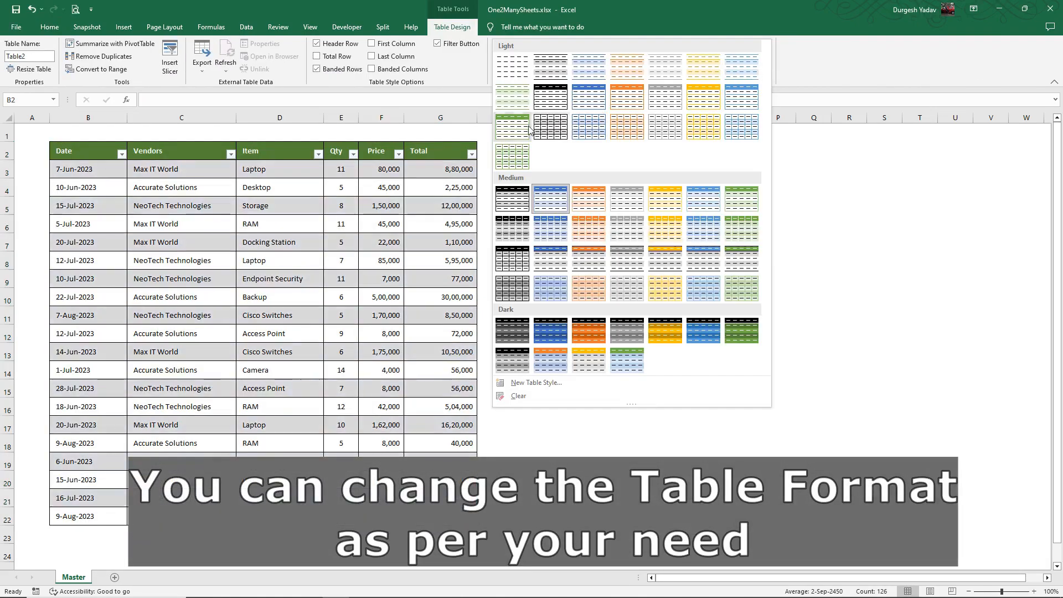
{"action": "left_click", "coordinate": [519, 132]}
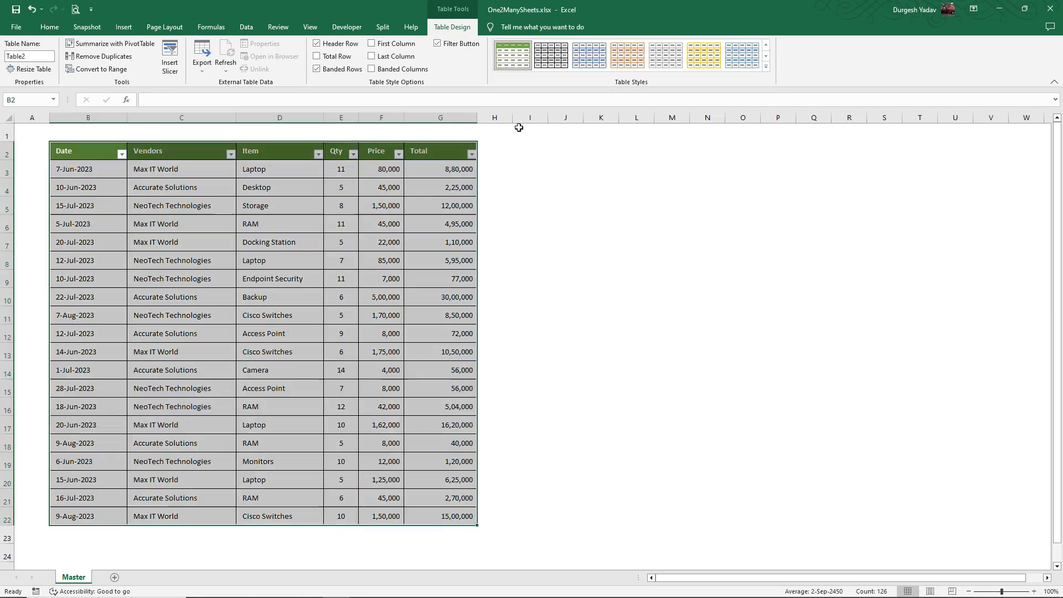
Step: Remove the filter buttons from the table's header row
{"action": "left_click", "coordinate": [89, 151]}
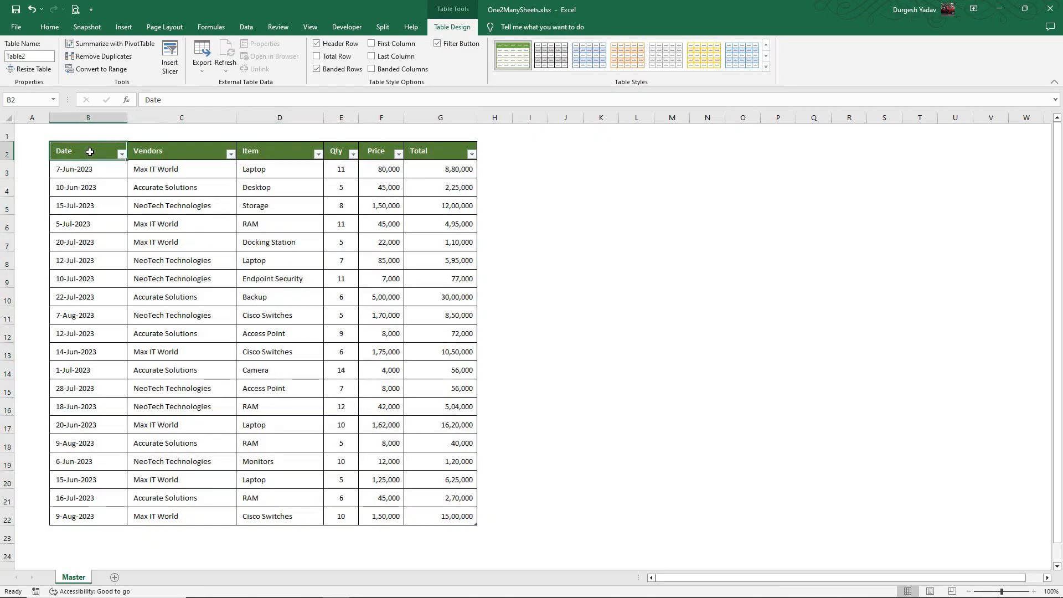
{"action": "key", "text": "ctrl+shift+l"}
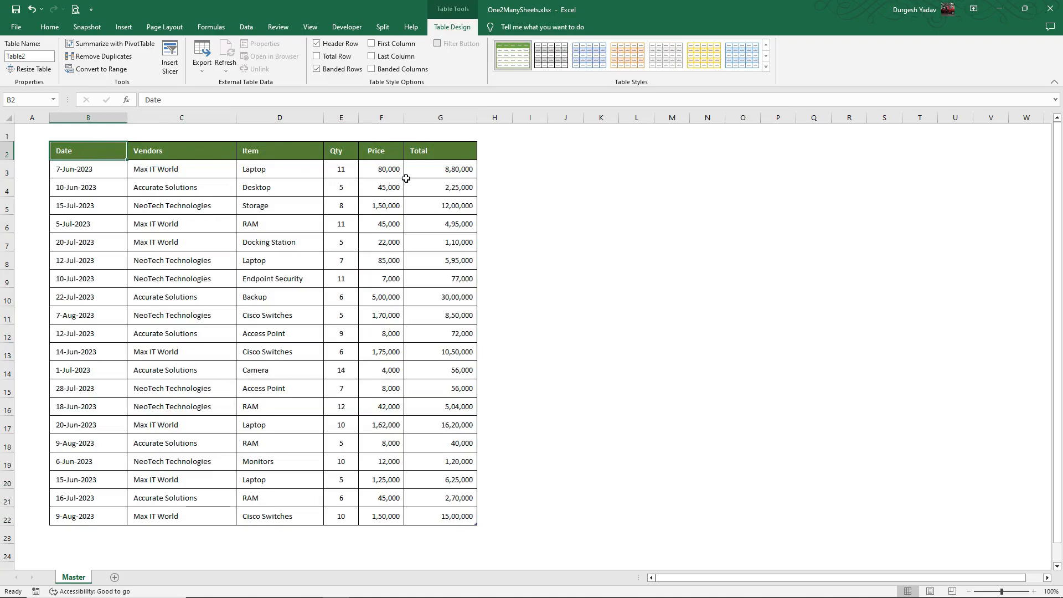
{"action": "left_click", "coordinate": [49, 26]}
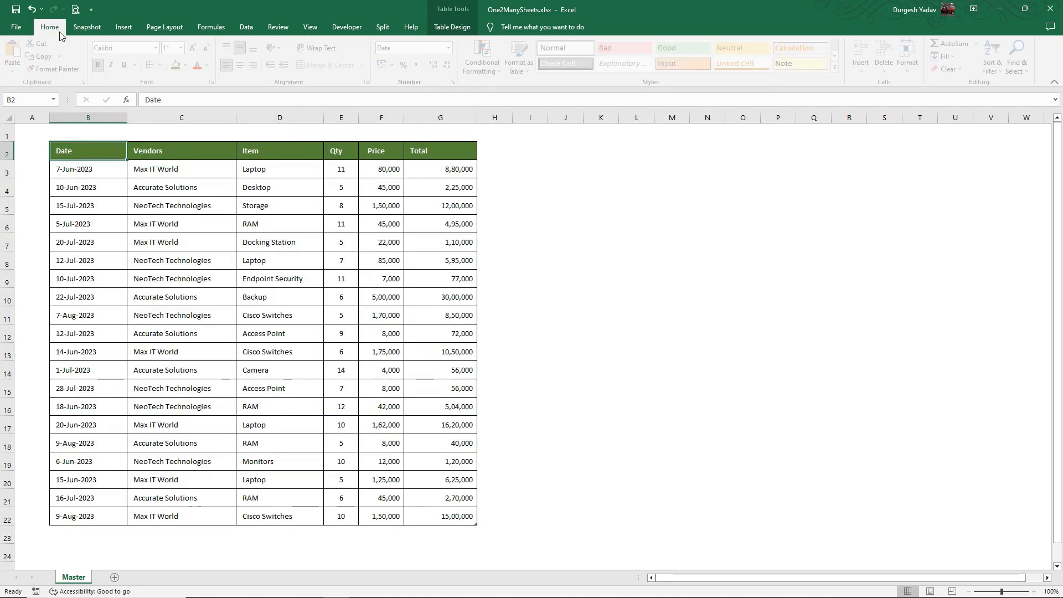
{"action": "left_click", "coordinate": [524, 281]}
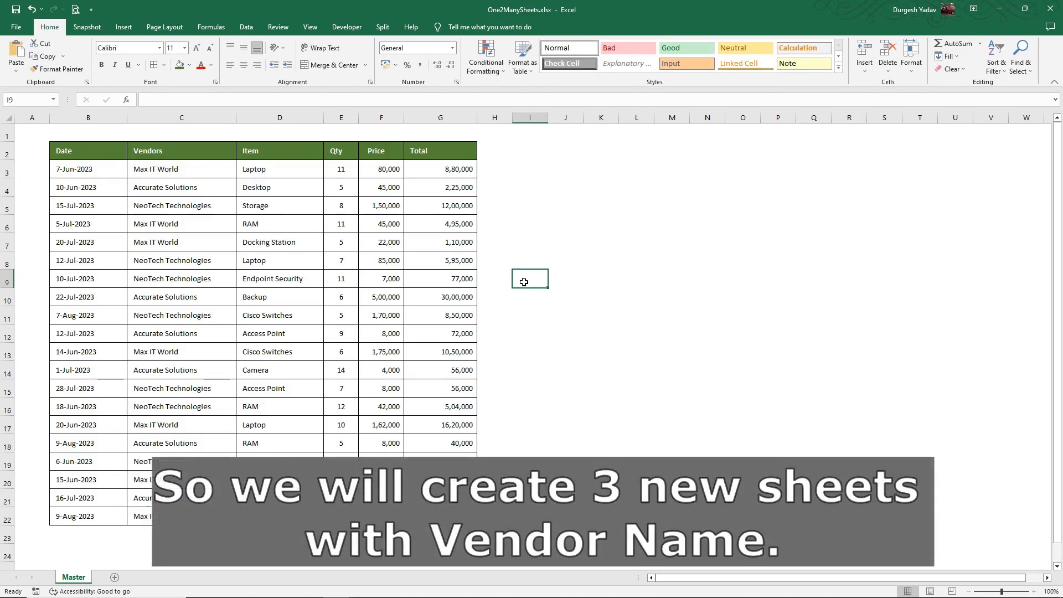
Step: Add a new sheet and copy the Master table's header row into it, starting at cell B4
{"action": "left_click", "coordinate": [116, 578]}
{"action": "left_click", "coordinate": [73, 577]}
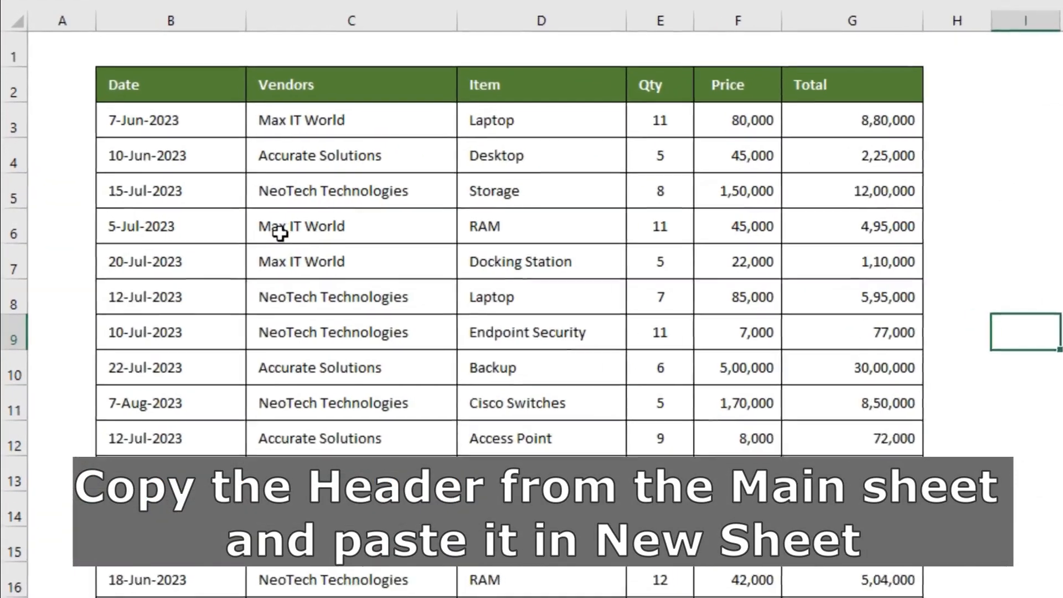
{"action": "left_click_drag", "start_coordinate": [190, 81], "coordinate": [847, 85]}
{"action": "key", "text": "ctrl+c"}
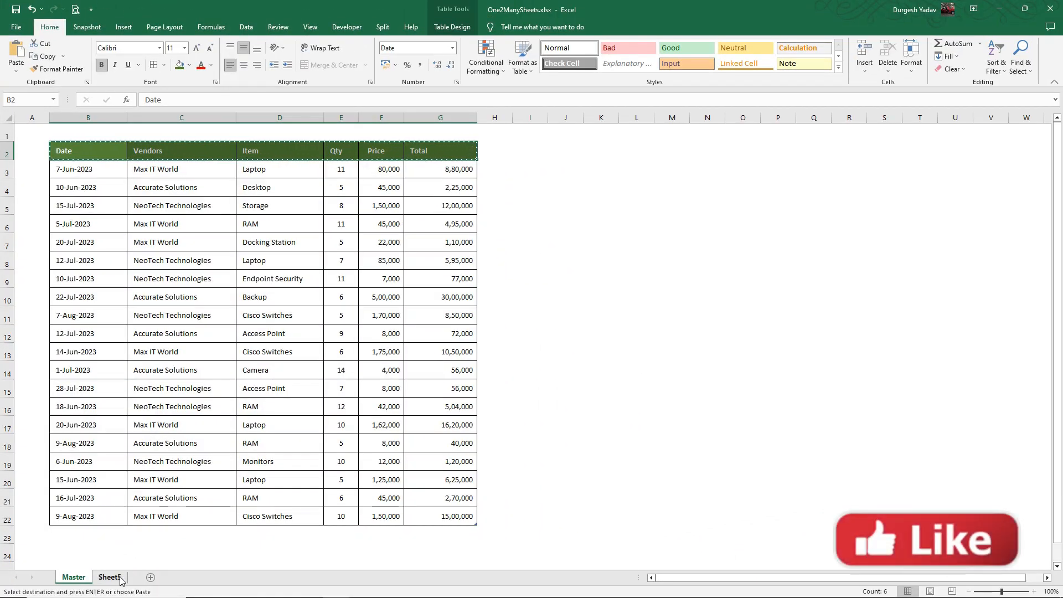
{"action": "left_click", "coordinate": [110, 576]}
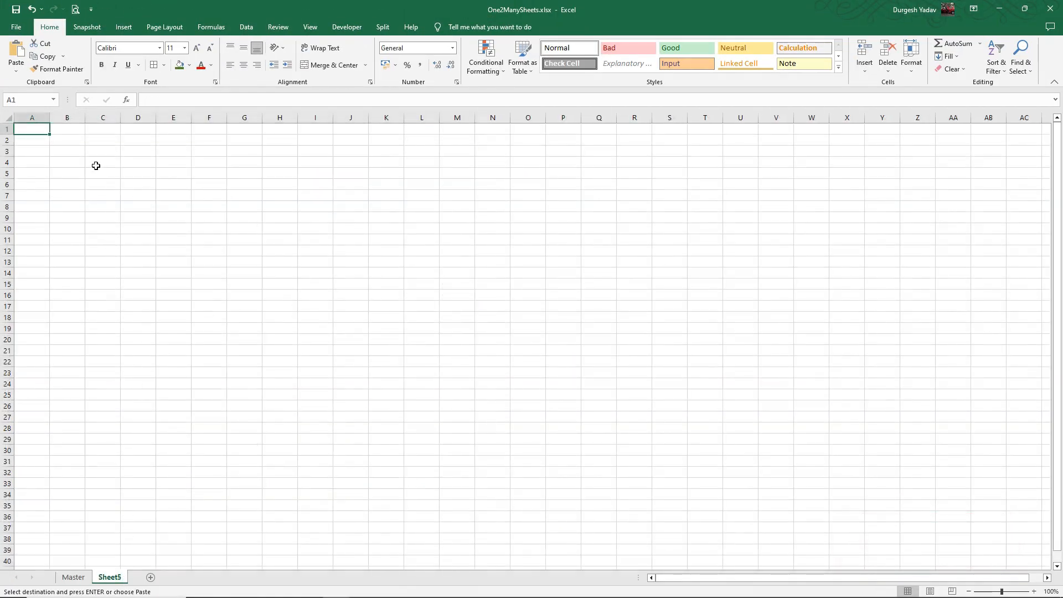
{"action": "left_click", "coordinate": [71, 163]}
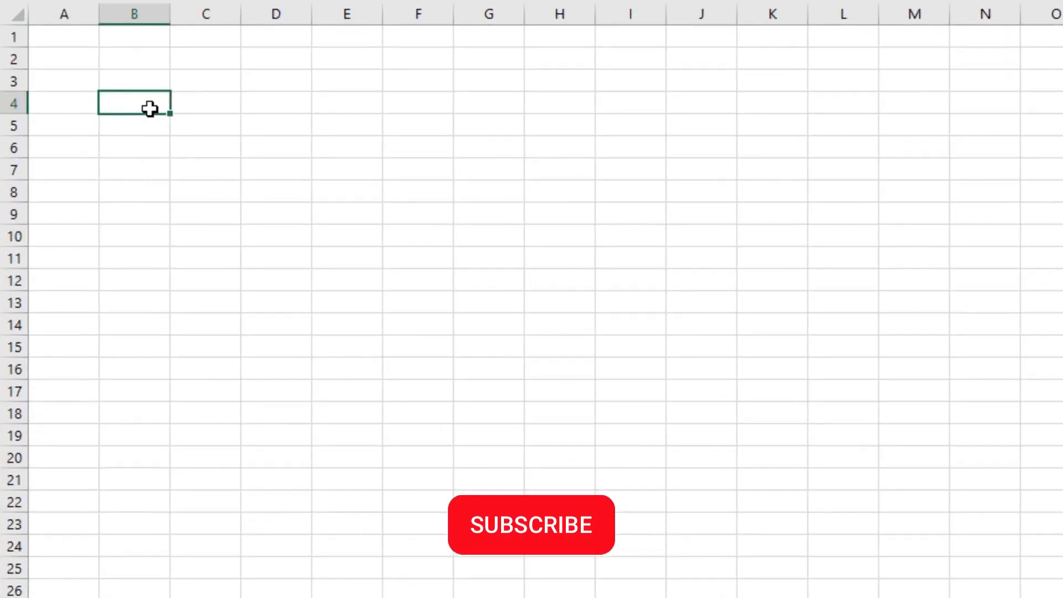
{"action": "key", "text": "ctrl+v"}
Step: Set the height of all rows on the new sheet to 25 and widen columns B to G equally
{"action": "left_click", "coordinate": [13, 11]}
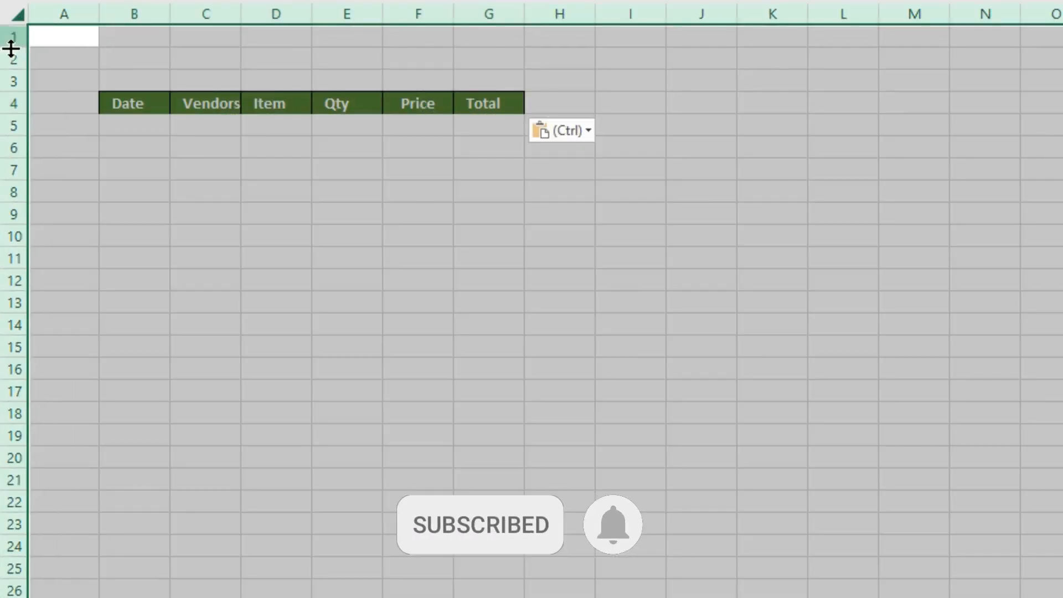
{"action": "right_click", "coordinate": [13, 62]}
{"action": "left_click", "coordinate": [104, 374]}
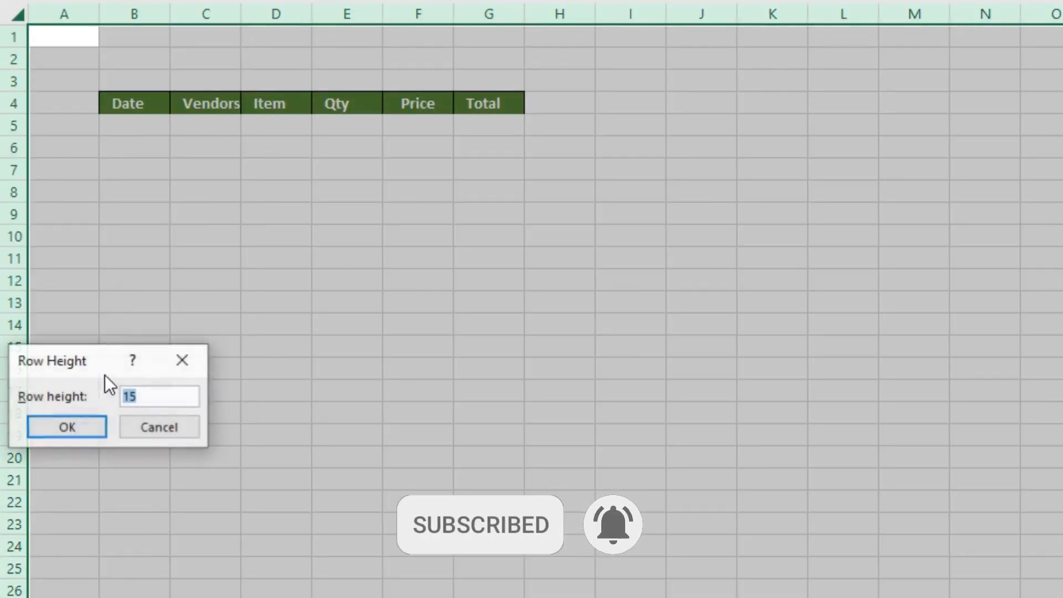
{"action": "type", "text": "25"}
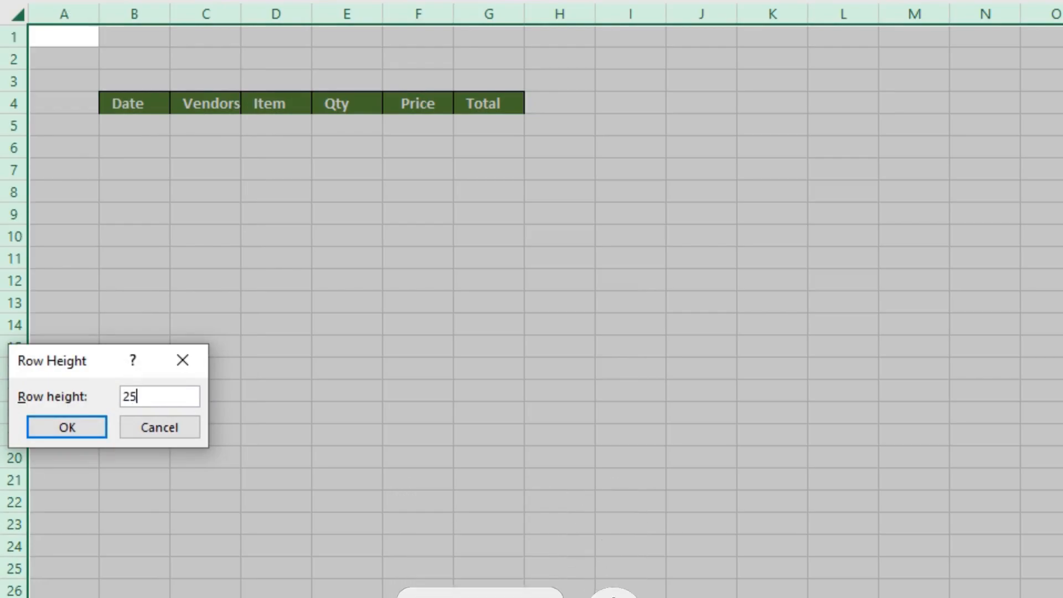
{"action": "left_click", "coordinate": [88, 425]}
{"action": "left_click_drag", "start_coordinate": [157, 12], "coordinate": [516, 17]}
{"action": "left_click", "coordinate": [374, 287]}
Step: Copy the Vendors header from C4 into cell C1 as the criteria heading
{"action": "left_click", "coordinate": [295, 153]}
{"action": "key", "text": "ctrl+c"}
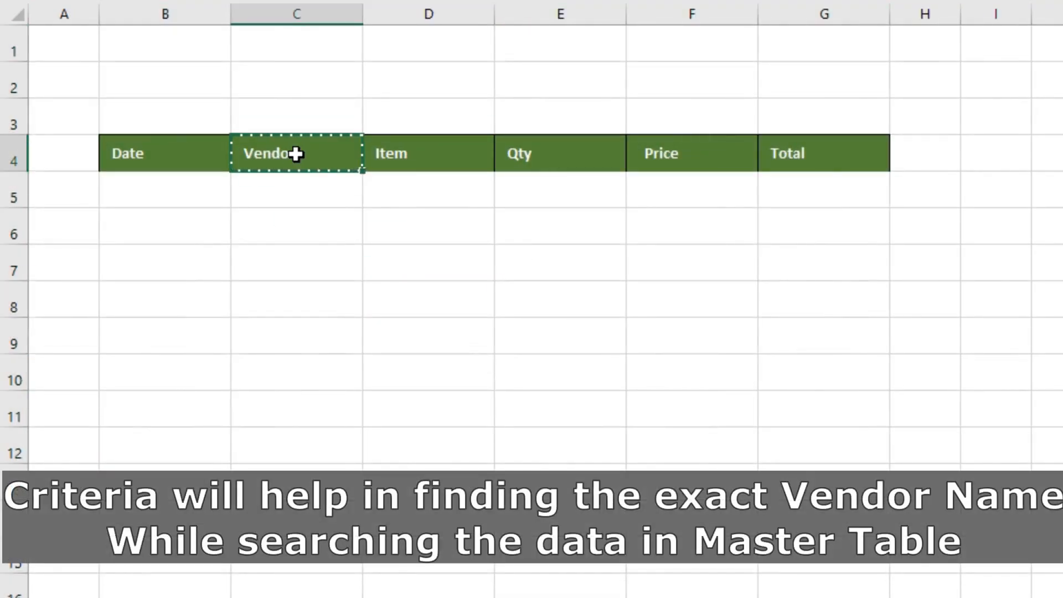
{"action": "left_click", "coordinate": [292, 38]}
{"action": "key", "text": "ctrl+v"}
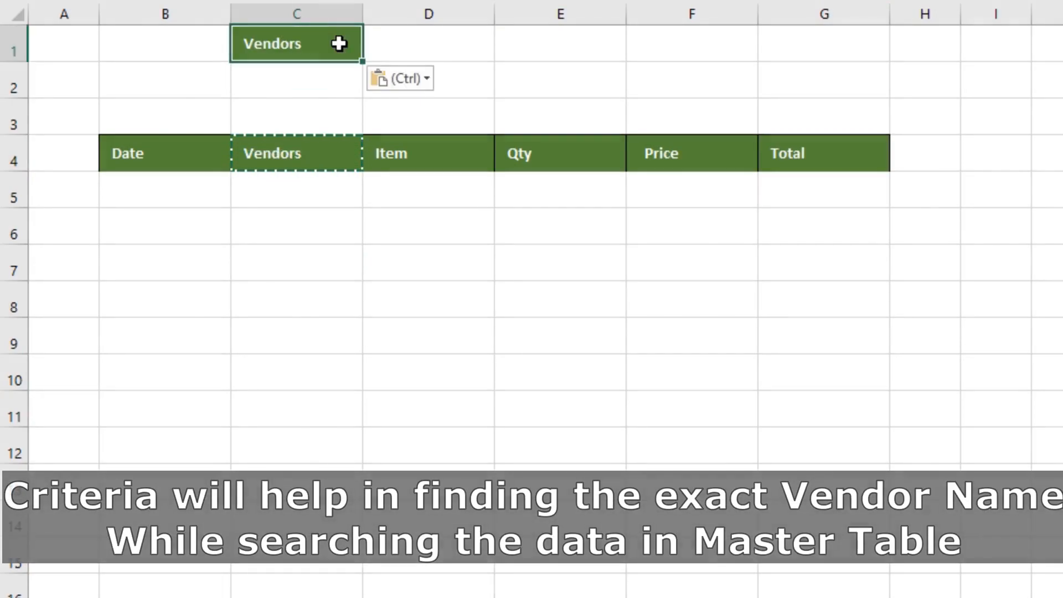
Step: Copy the vendor name Max IT World from the Master sheet into criteria cell C2 of the new sheet
{"action": "left_click", "coordinate": [306, 83]}
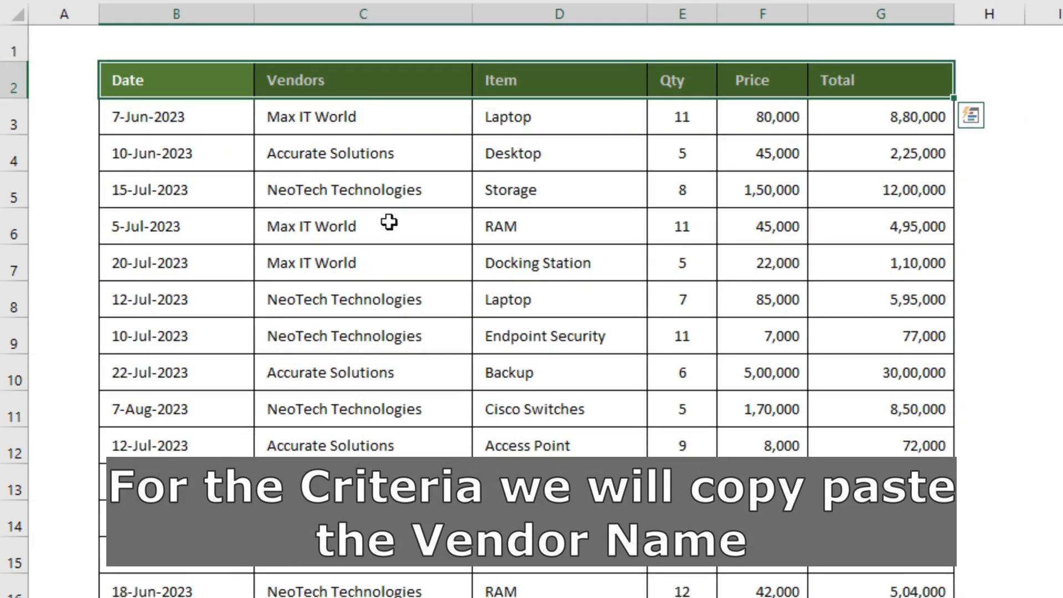
{"action": "double_click", "coordinate": [355, 116]}
{"action": "left_click_drag", "start_coordinate": [356, 116], "coordinate": [259, 111]}
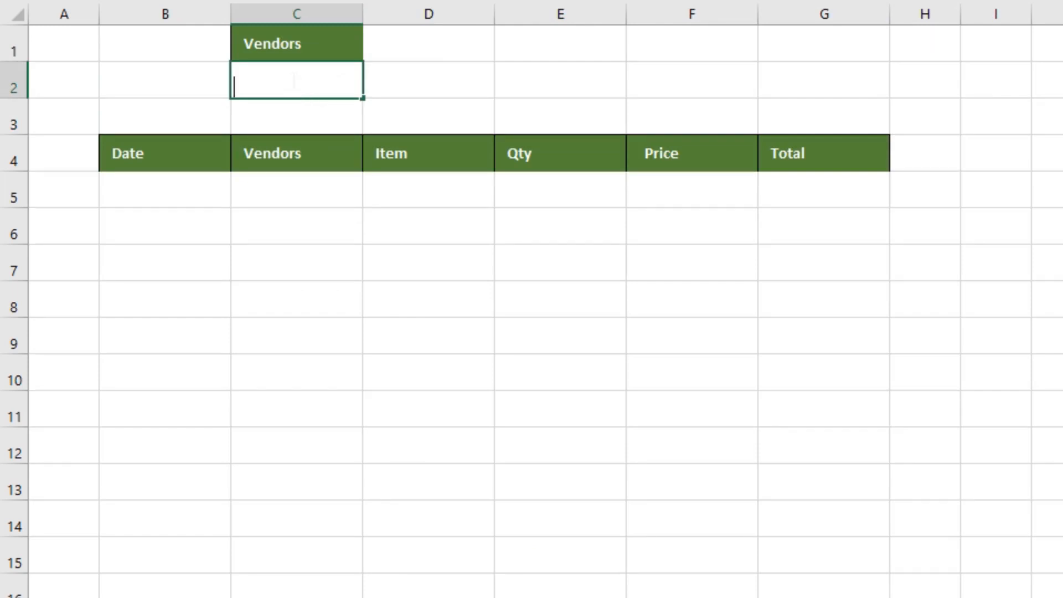
{"action": "key", "text": "ctrl+v"}
{"action": "left_click", "coordinate": [360, 247]}
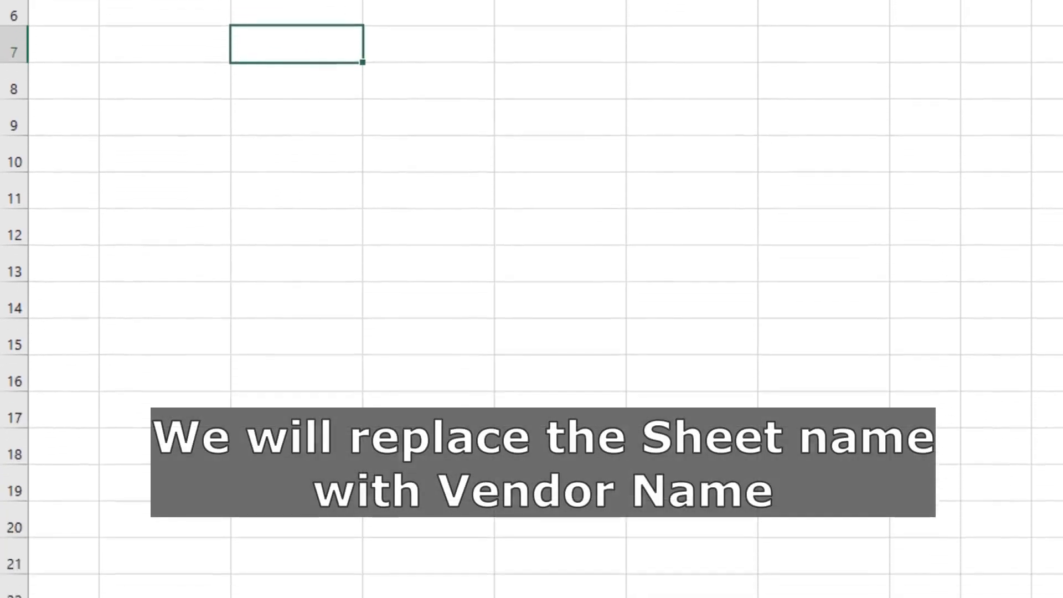
Step: Rename the new sheet as Max IT World
{"action": "double_click", "coordinate": [229, 555]}
{"action": "key", "text": "ctrl+v"}
{"action": "key", "text": "Return"}
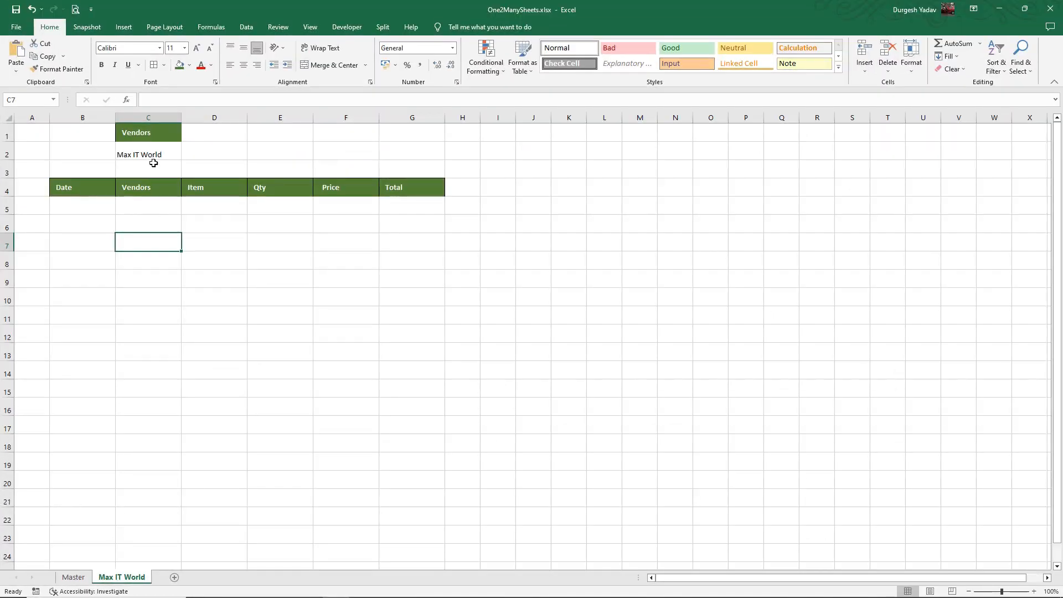
Step: Center the vendor name in C2 horizontally and vertically and make it bold
{"action": "left_click", "coordinate": [156, 155]}
{"action": "left_click", "coordinate": [244, 64]}
{"action": "left_click", "coordinate": [244, 48]}
{"action": "left_click", "coordinate": [101, 65]}
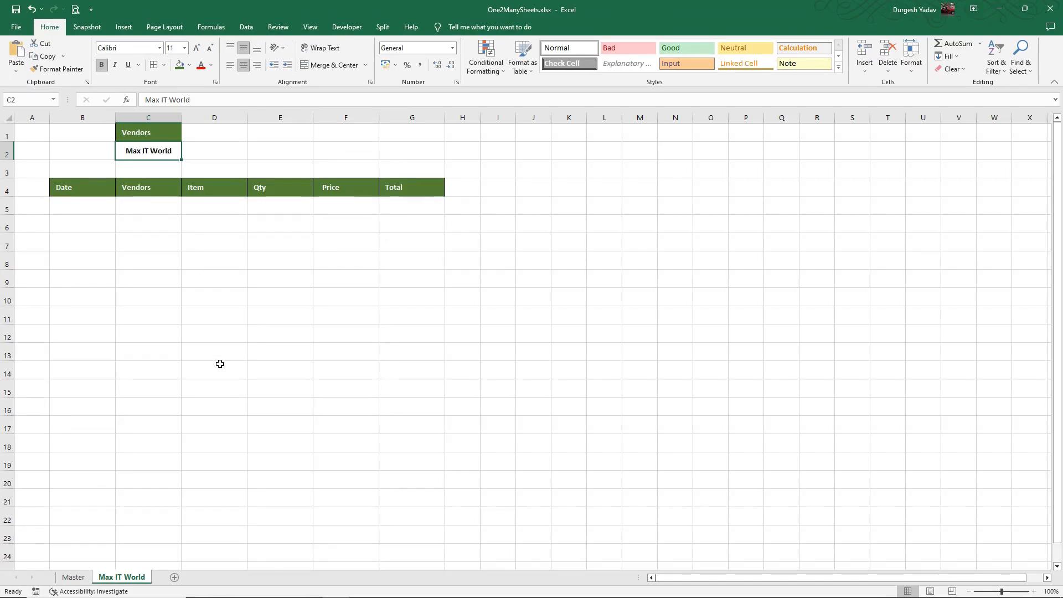
{"action": "left_click", "coordinate": [219, 364]}
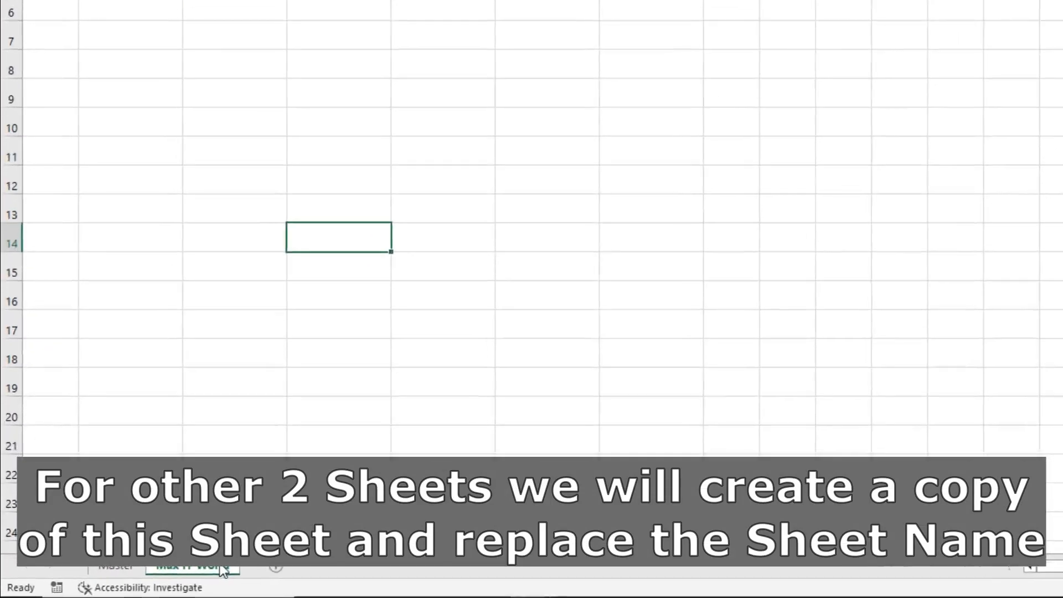
Step: Create a copy of the Max IT World sheet at the end of the workbook
{"action": "right_click", "coordinate": [139, 578]}
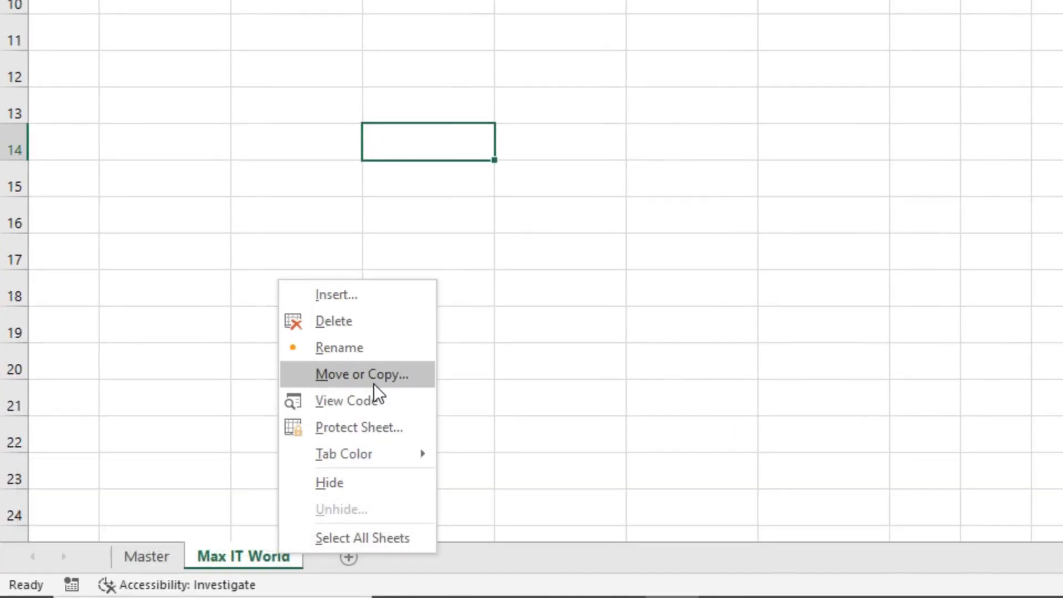
{"action": "left_click", "coordinate": [373, 377]}
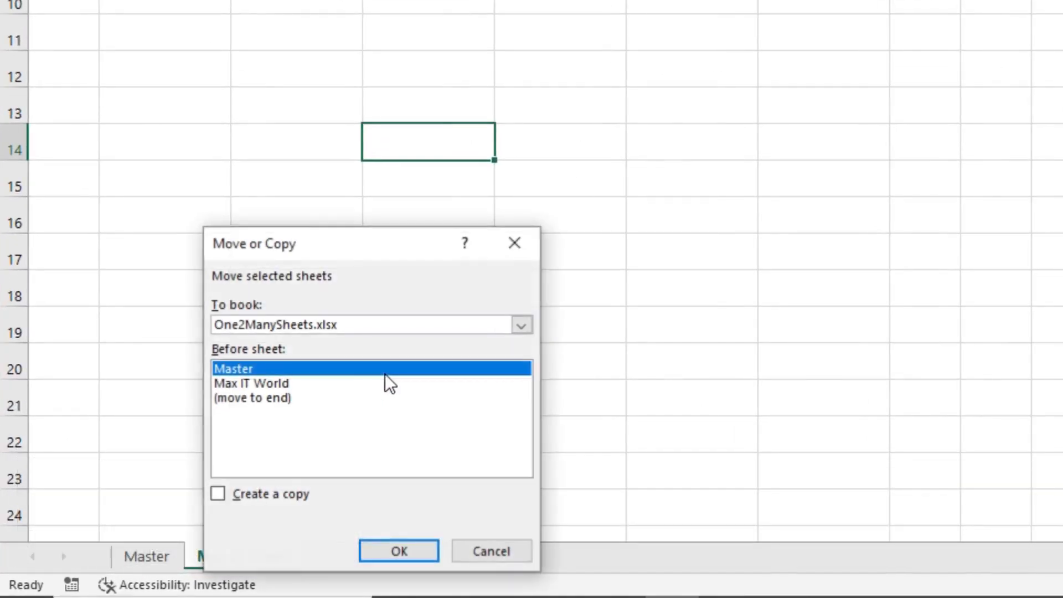
{"action": "left_click", "coordinate": [274, 398]}
{"action": "left_click", "coordinate": [256, 493]}
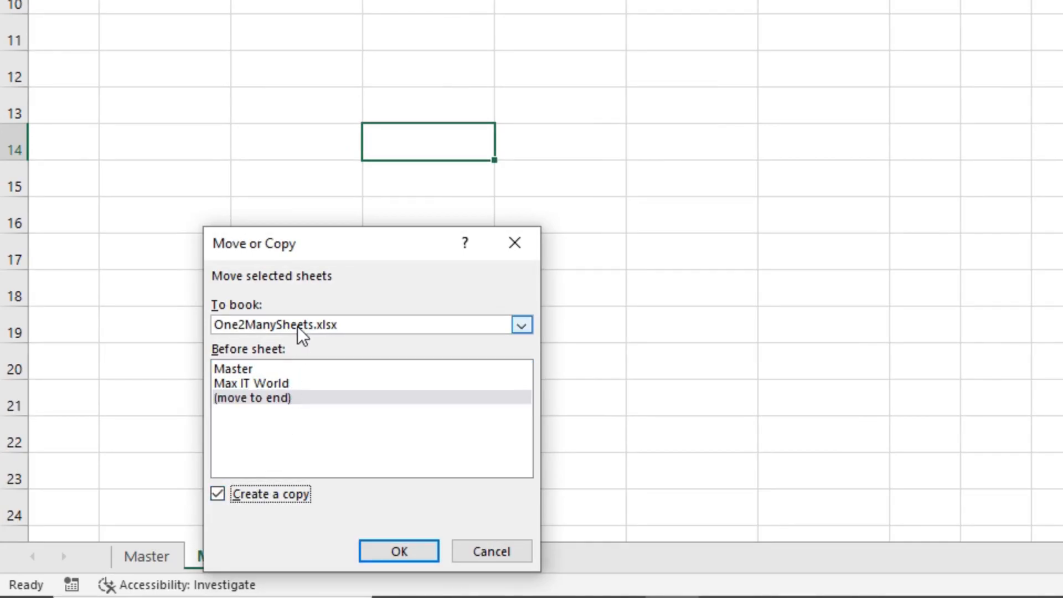
{"action": "left_click", "coordinate": [373, 553]}
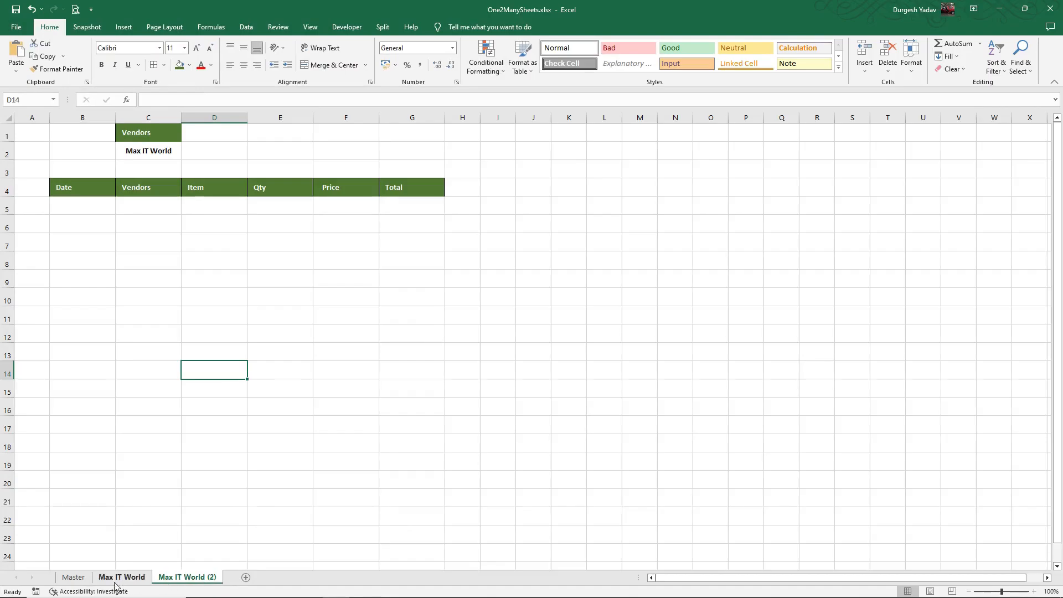
Step: Copy the vendor name Accurate Solutions from the Master sheet and use it to rename the duplicated sheet
{"action": "left_click", "coordinate": [97, 569]}
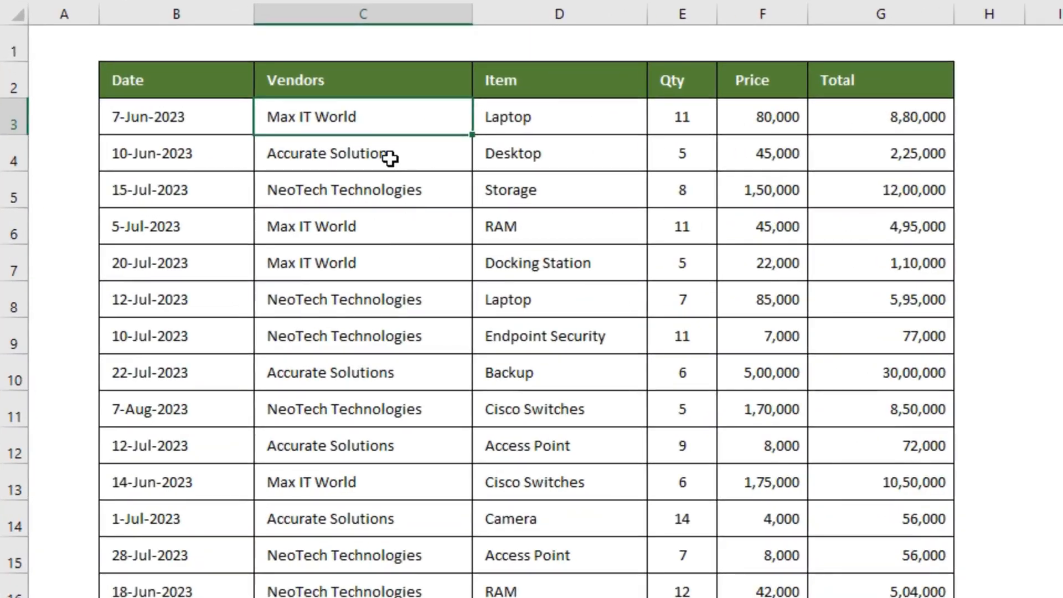
{"action": "left_click", "coordinate": [391, 159]}
{"action": "double_click", "coordinate": [388, 153]}
{"action": "left_click_drag", "start_coordinate": [388, 153], "coordinate": [267, 152]}
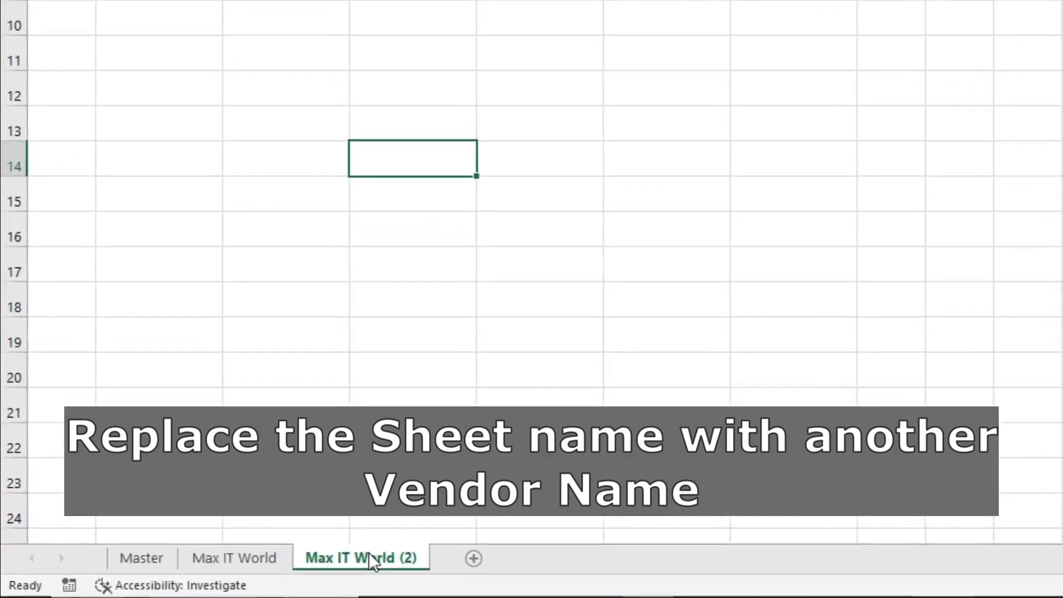
{"action": "double_click", "coordinate": [384, 550]}
{"action": "key", "text": "ctrl+v"}
{"action": "left_click", "coordinate": [494, 307]}
Step: Replace the vendor name in criteria cell C2 with Accurate Solutions
{"action": "left_click", "coordinate": [306, 78]}
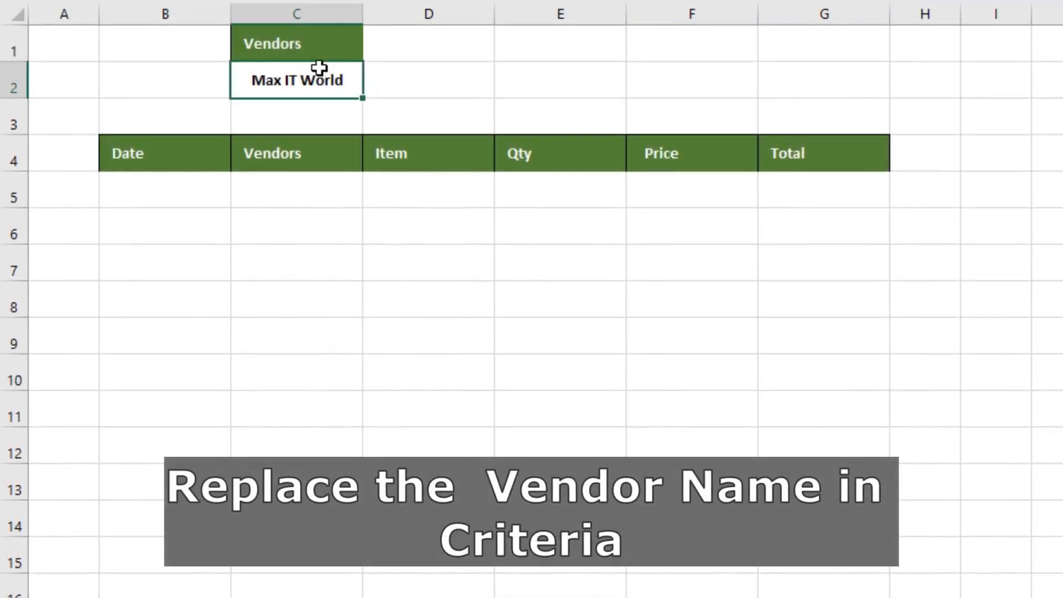
{"action": "key", "text": "ctrl+v"}
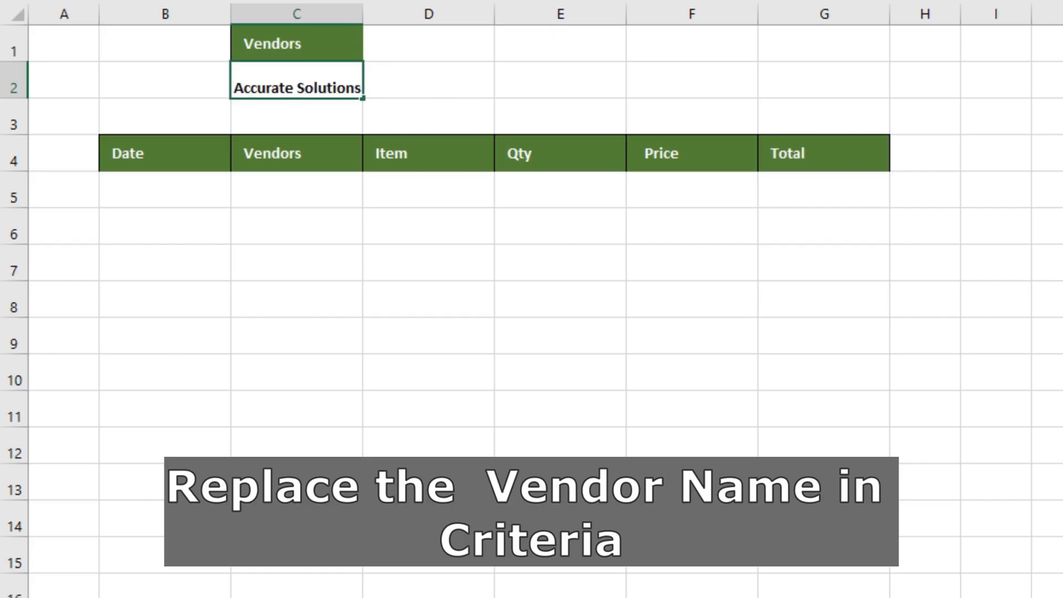
{"action": "key", "text": "Return"}
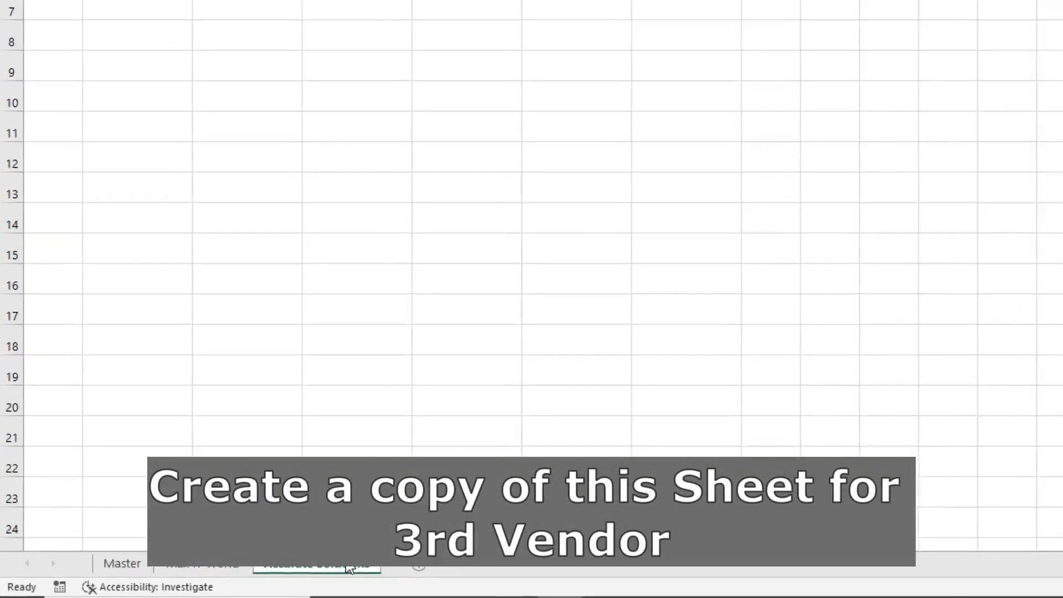
Step: Create a copy of the Accurate Solutions sheet at the end of the workbook
{"action": "right_click", "coordinate": [201, 594]}
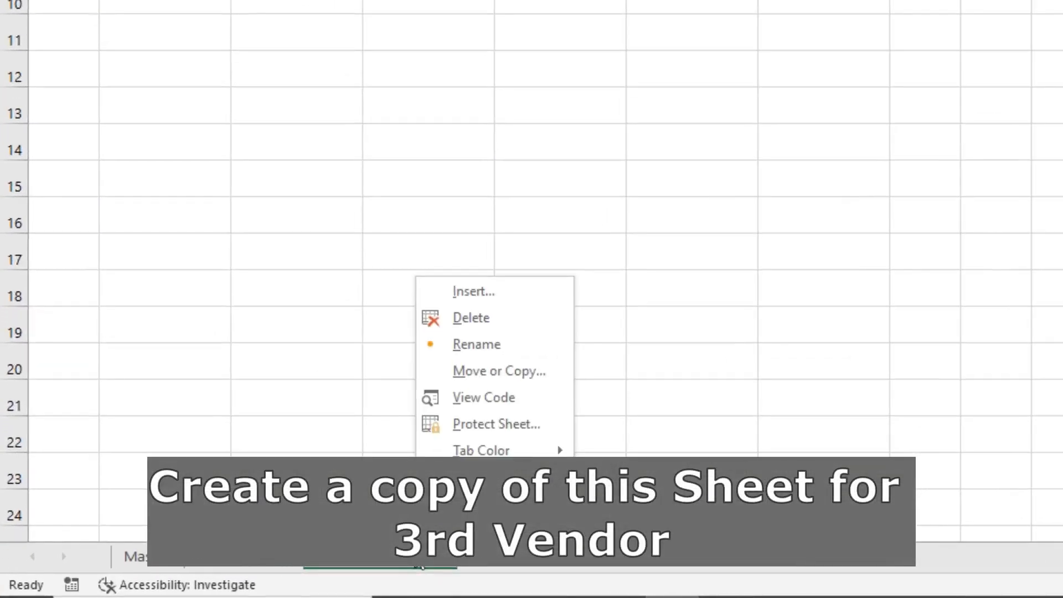
{"action": "left_click", "coordinate": [529, 374]}
{"action": "left_click", "coordinate": [446, 407]}
{"action": "left_click", "coordinate": [440, 494]}
{"action": "left_click", "coordinate": [540, 546]}
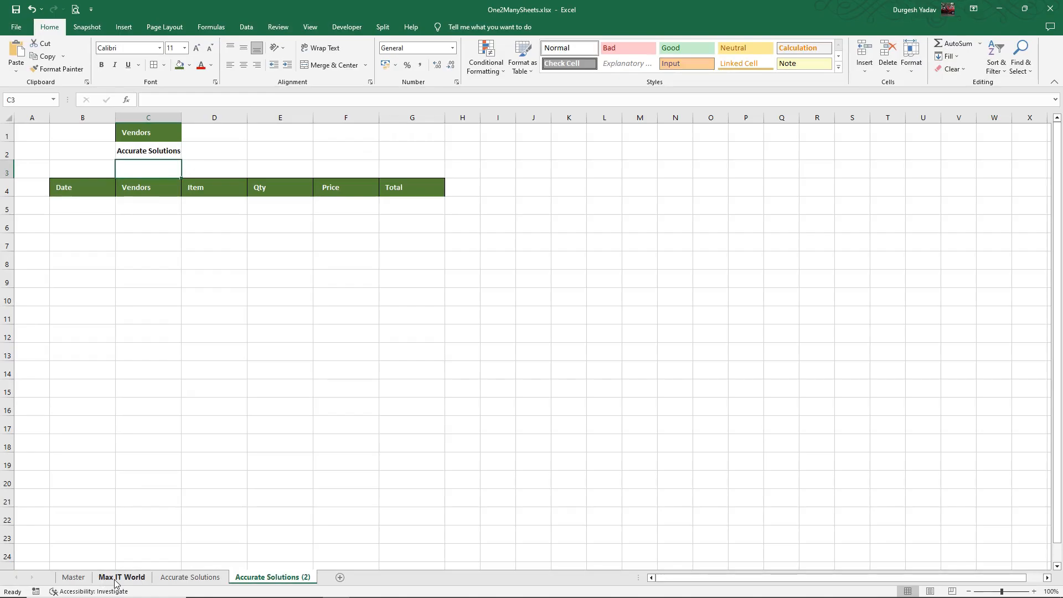
Step: Copy the vendor name NeoTech Technologies from the Master sheet and use it to rename the Accurate Solutions (2) sheet
{"action": "left_click", "coordinate": [243, 556]}
{"action": "left_click", "coordinate": [146, 556]}
{"action": "double_click", "coordinate": [169, 260]}
{"action": "left_click_drag", "start_coordinate": [210, 260], "coordinate": [114, 261]}
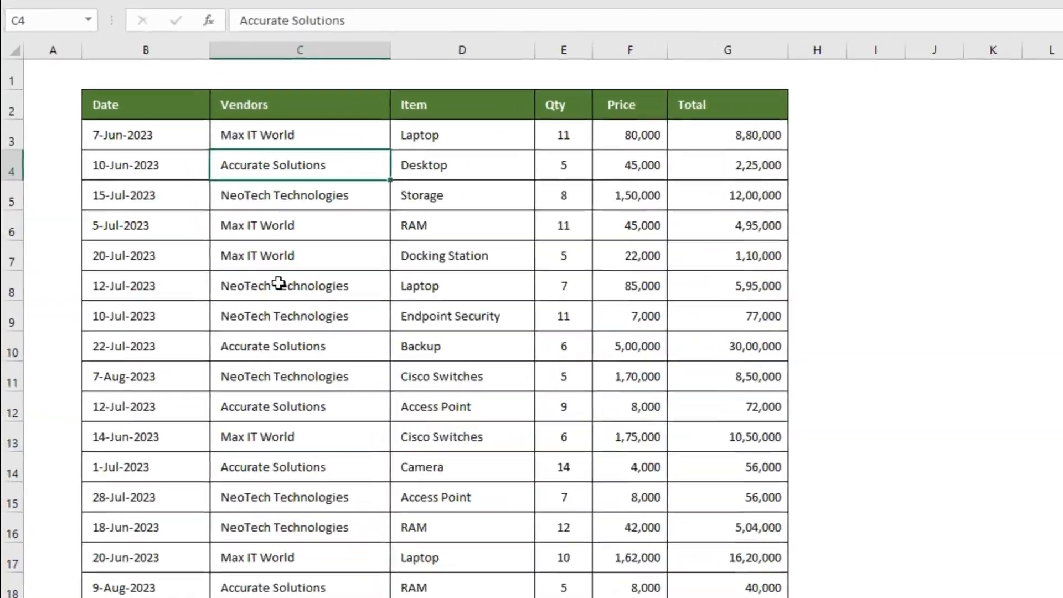
{"action": "key", "text": "ctrl+c"}
{"action": "left_click", "coordinate": [335, 338]}
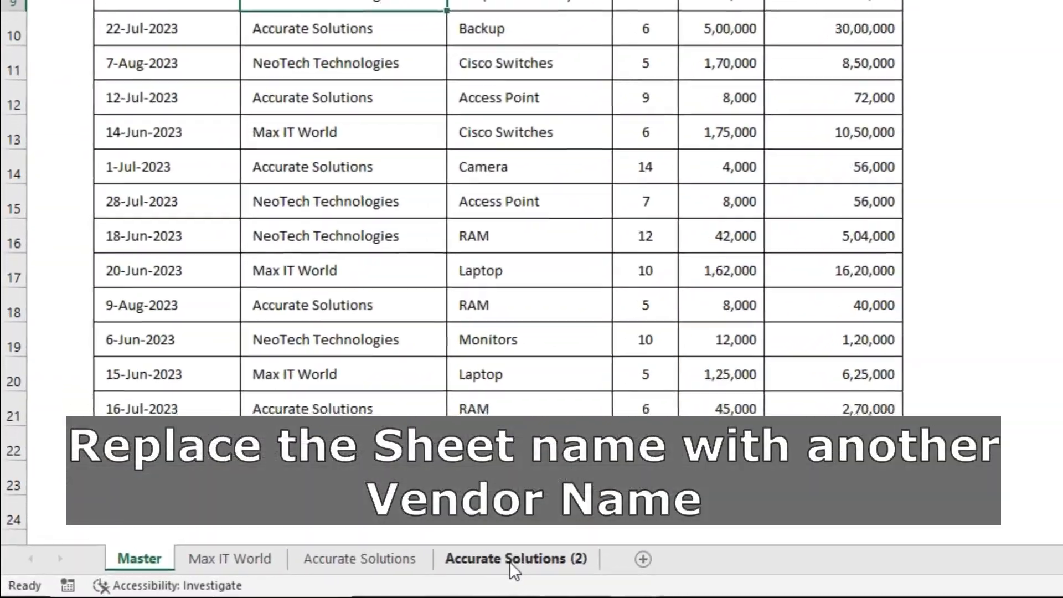
{"action": "double_click", "coordinate": [509, 559]}
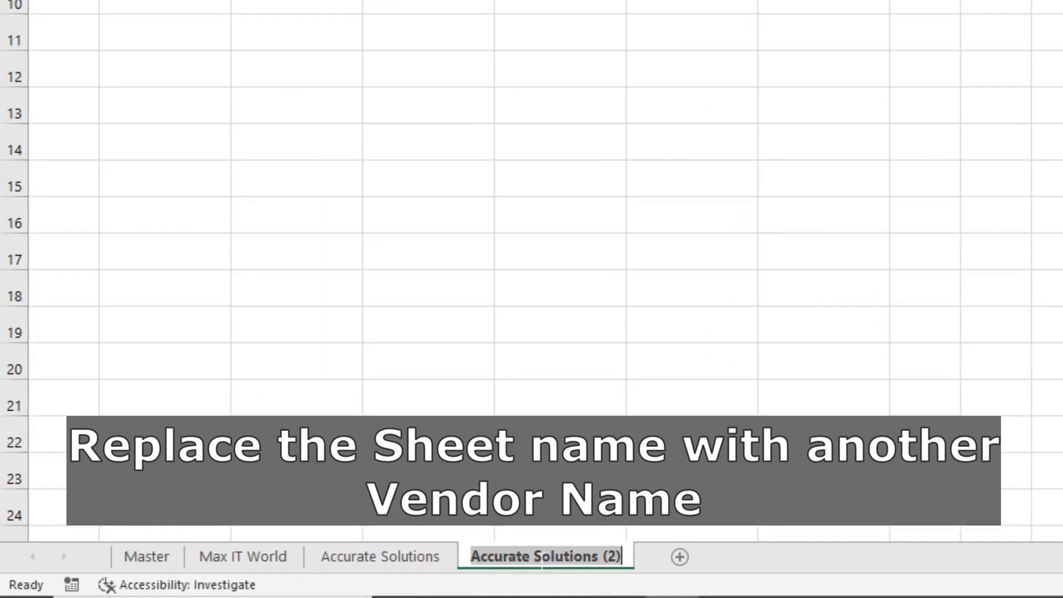
{"action": "key", "text": "ctrl+v"}
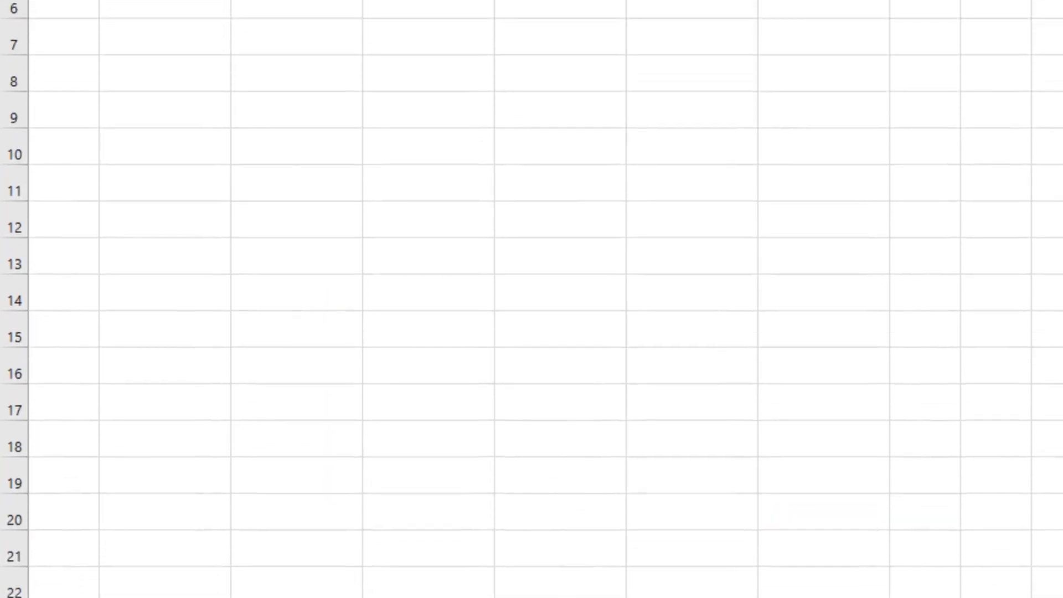
Step: Replace the vendor name in criteria cell C2 with NeoTech Technologies
{"action": "key", "text": "ctrl+v"}
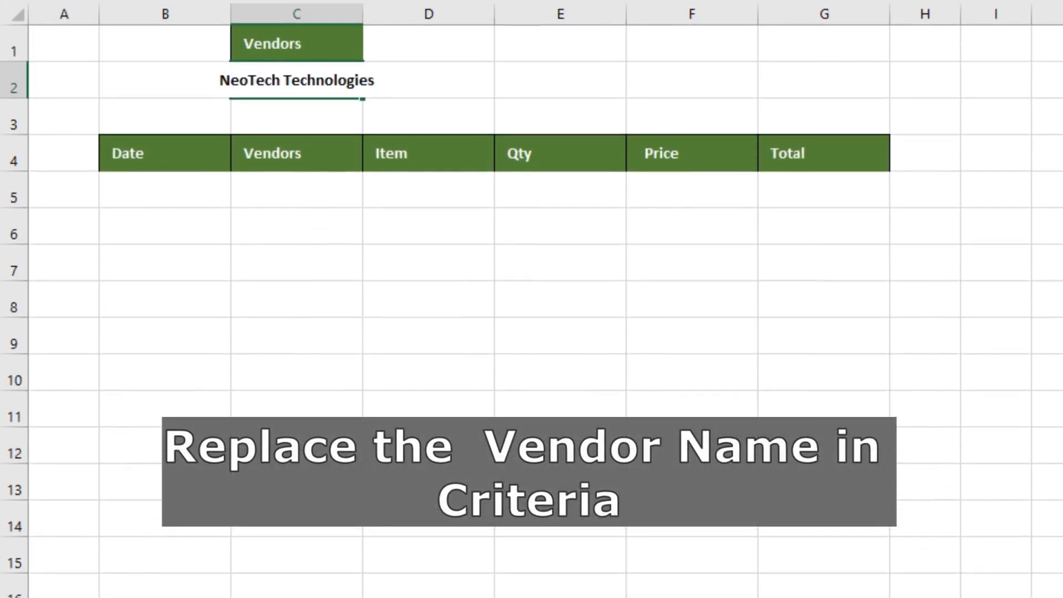
{"action": "key", "text": "Return"}
Step: Widen column C on the NeoTech Technologies and Accurate Solutions sheets so the vendor names fit
{"action": "left_click_drag", "start_coordinate": [362, 16], "coordinate": [459, 22]}
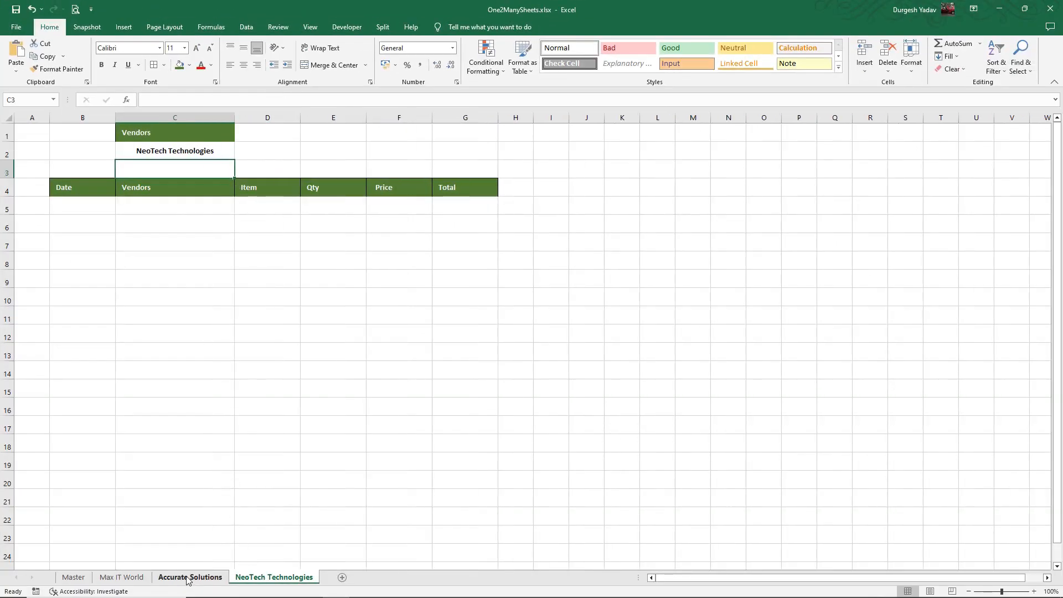
{"action": "left_click", "coordinate": [187, 577]}
{"action": "left_click_drag", "start_coordinate": [182, 117], "coordinate": [227, 117]}
{"action": "left_click", "coordinate": [113, 577]}
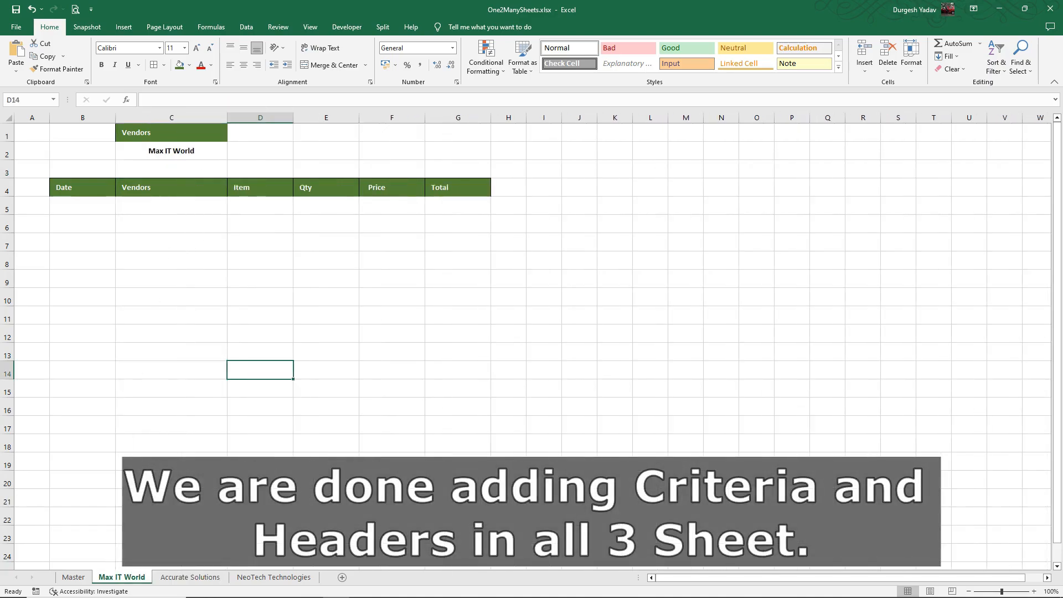
{"action": "left_click", "coordinate": [73, 578]}
{"action": "left_click", "coordinate": [540, 443]}
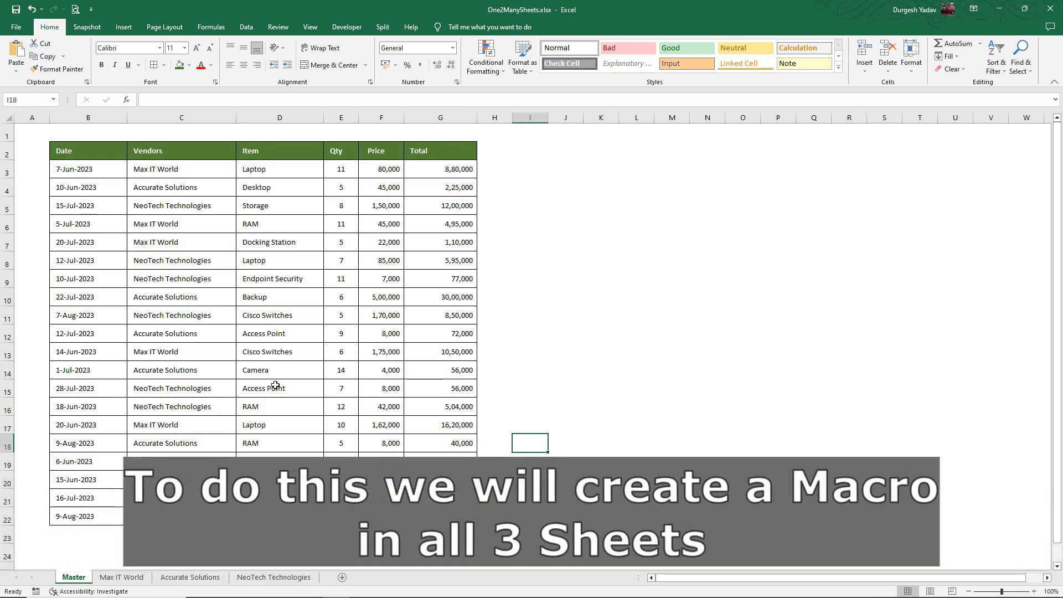
Step: Start recording a macro named Max on the Max IT World sheet, stored in this workbook
{"action": "left_click", "coordinate": [140, 581]}
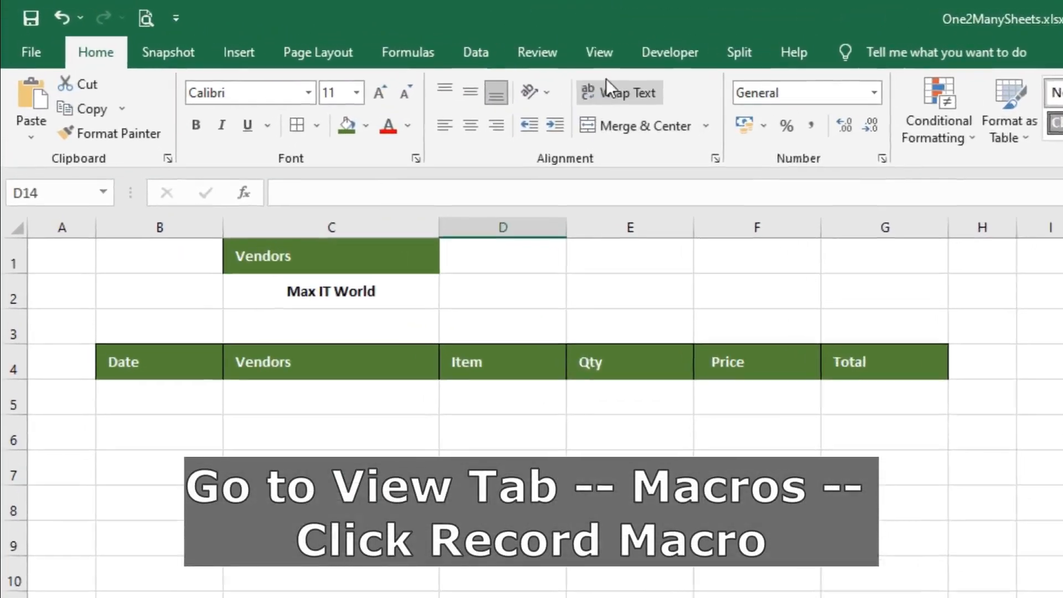
{"action": "left_click", "coordinate": [602, 52]}
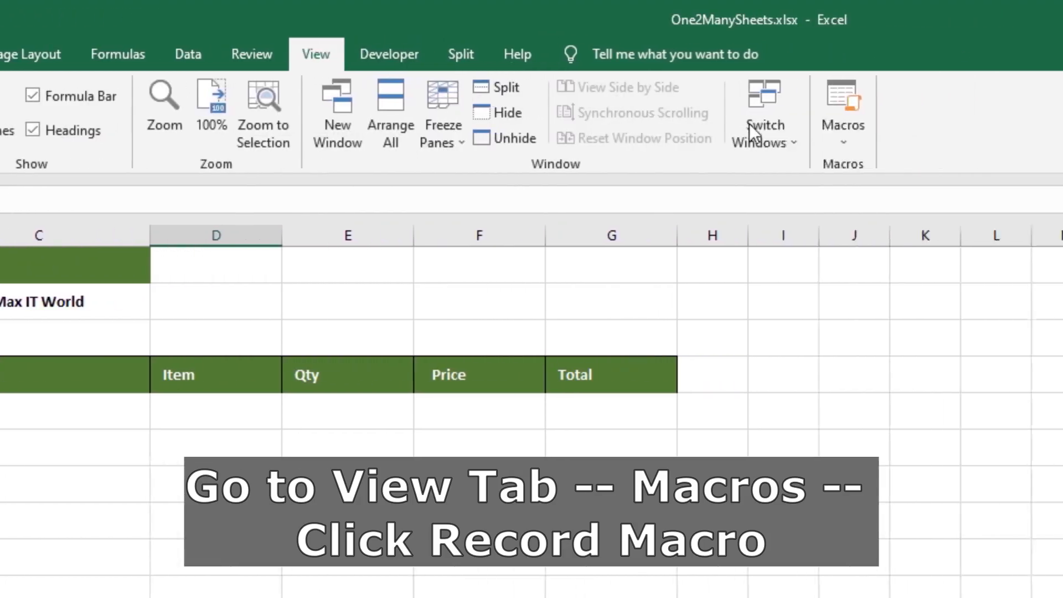
{"action": "left_click", "coordinate": [843, 142]}
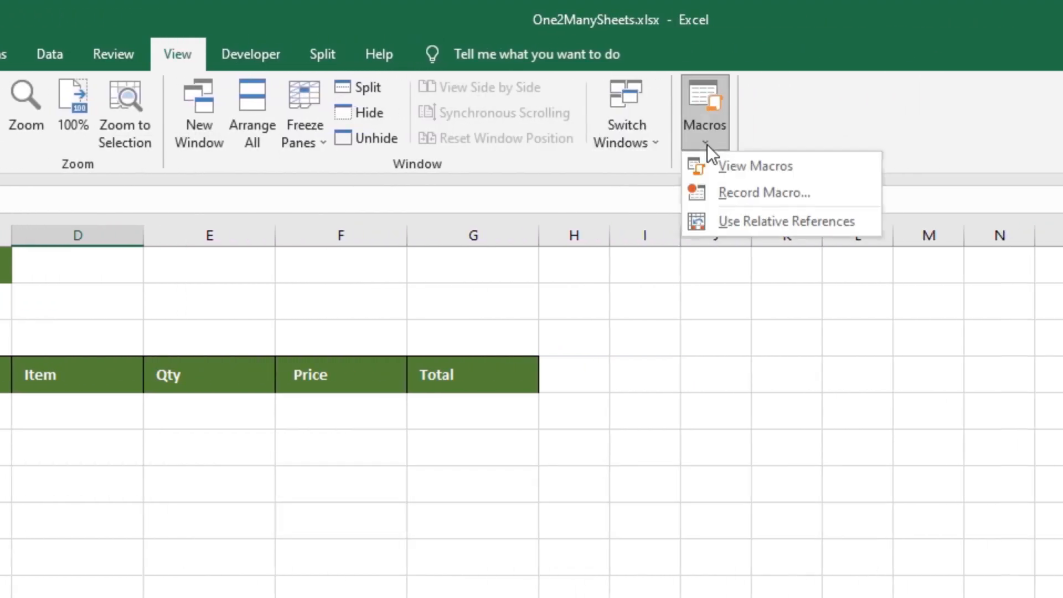
{"action": "left_click", "coordinate": [739, 197]}
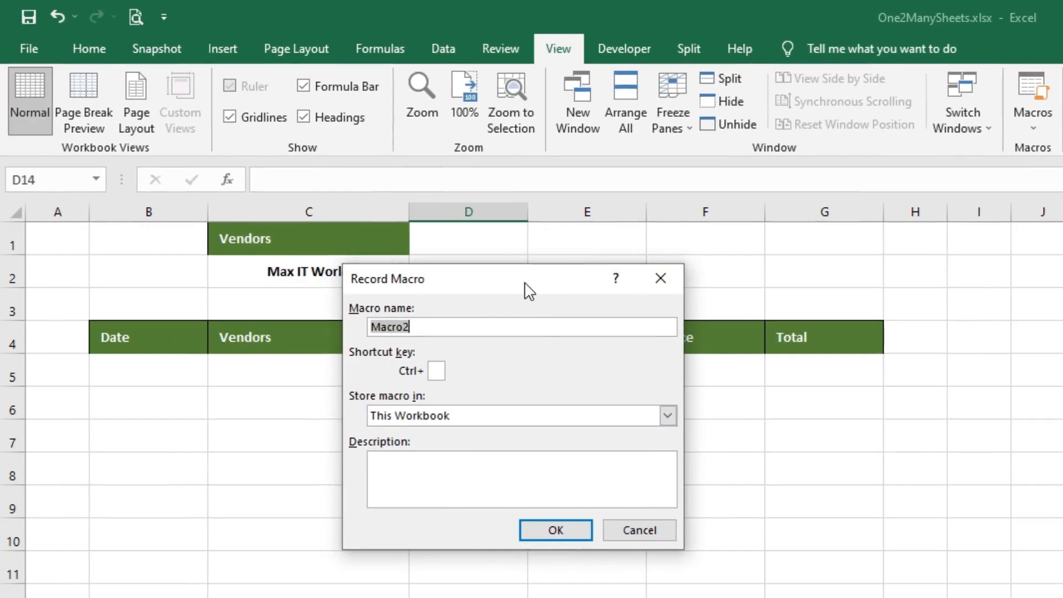
{"action": "left_click_drag", "start_coordinate": [529, 291], "coordinate": [428, 323]}
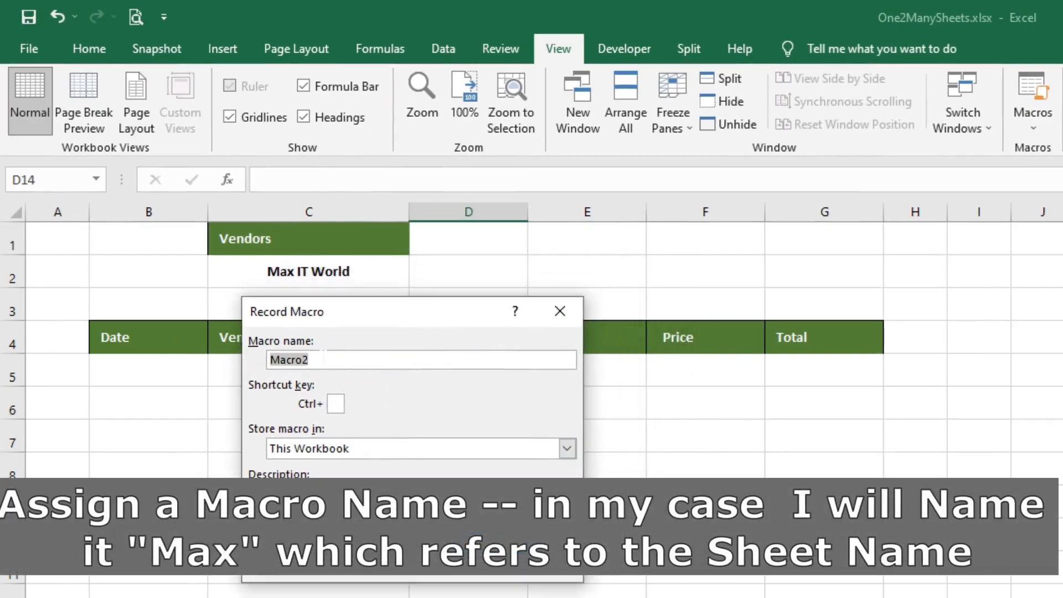
{"action": "type", "text": "Max"}
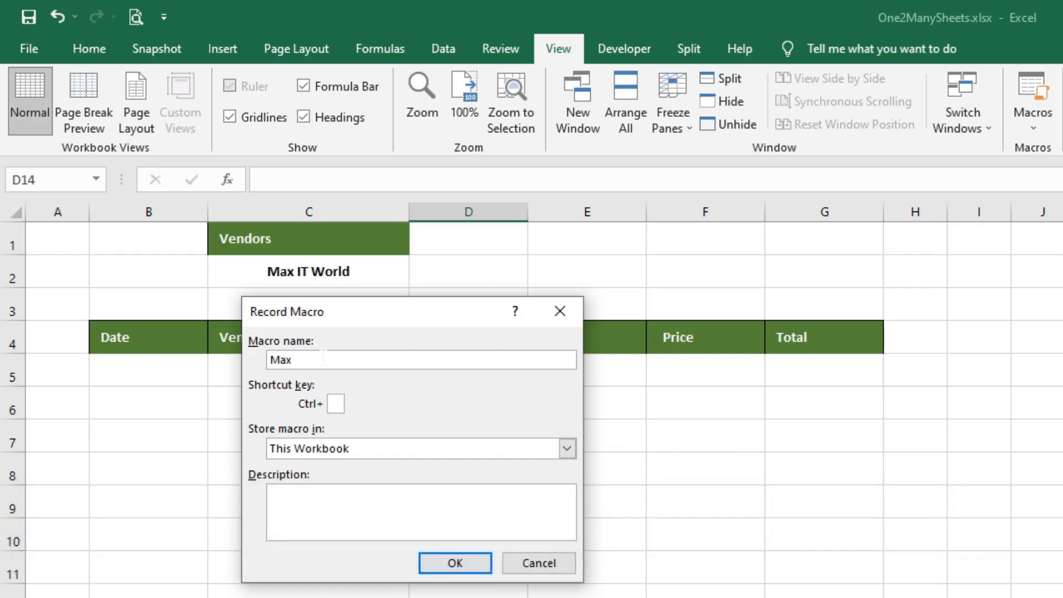
{"action": "left_click", "coordinate": [439, 566]}
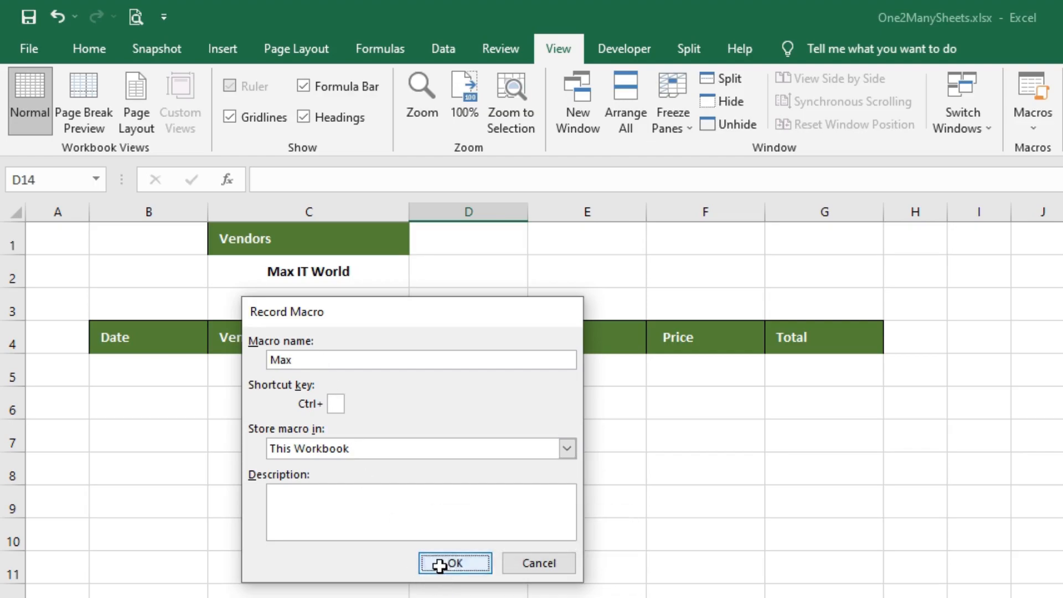
Step: Set up an Advanced Filter that copies to another location, with the entire Master table, Table2[#All], as the list range
{"action": "left_click", "coordinate": [456, 49]}
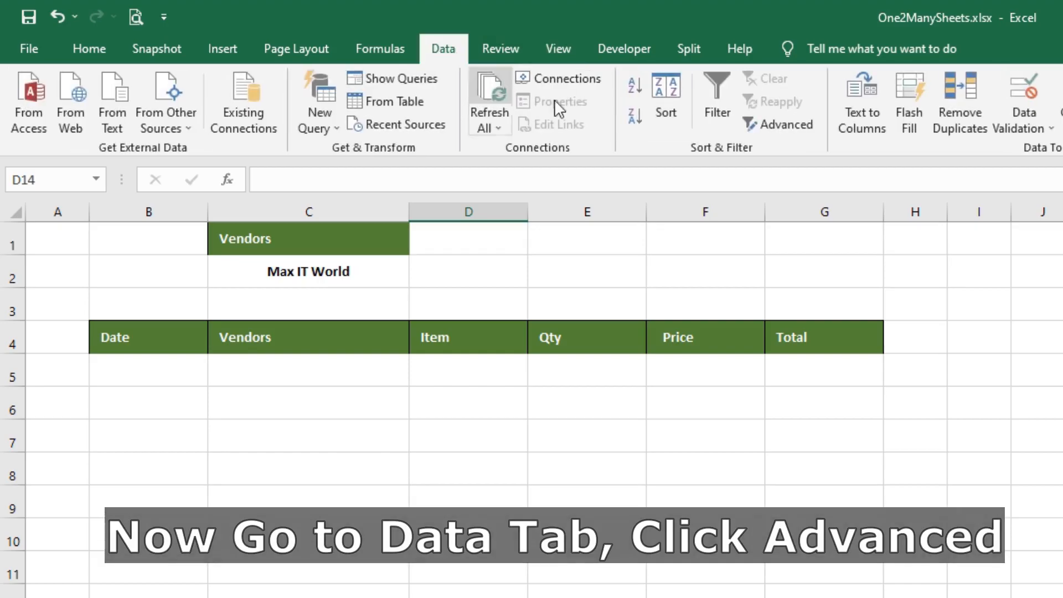
{"action": "left_click", "coordinate": [788, 127]}
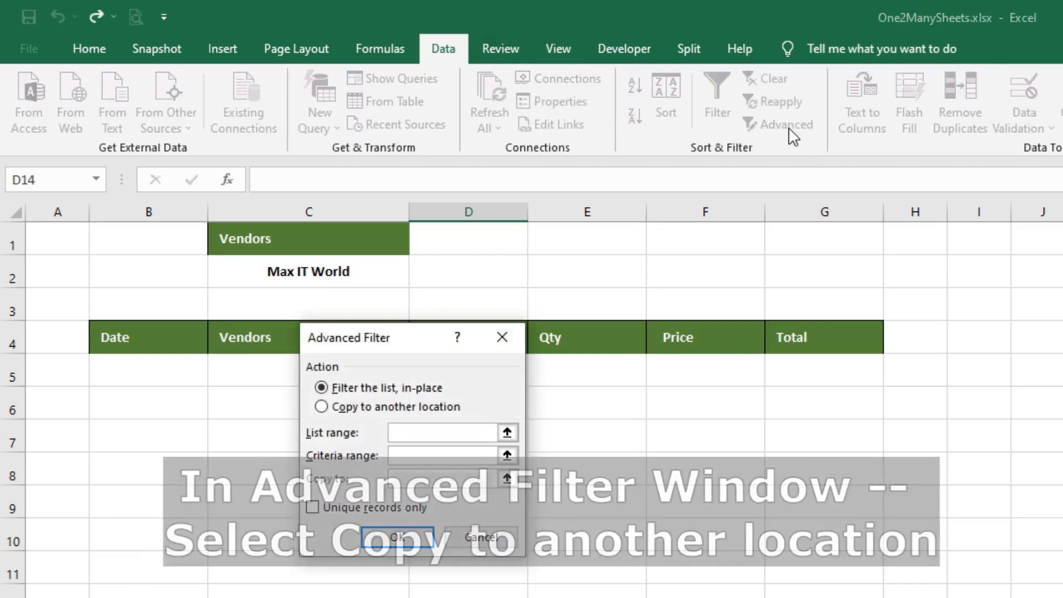
{"action": "left_click", "coordinate": [347, 409]}
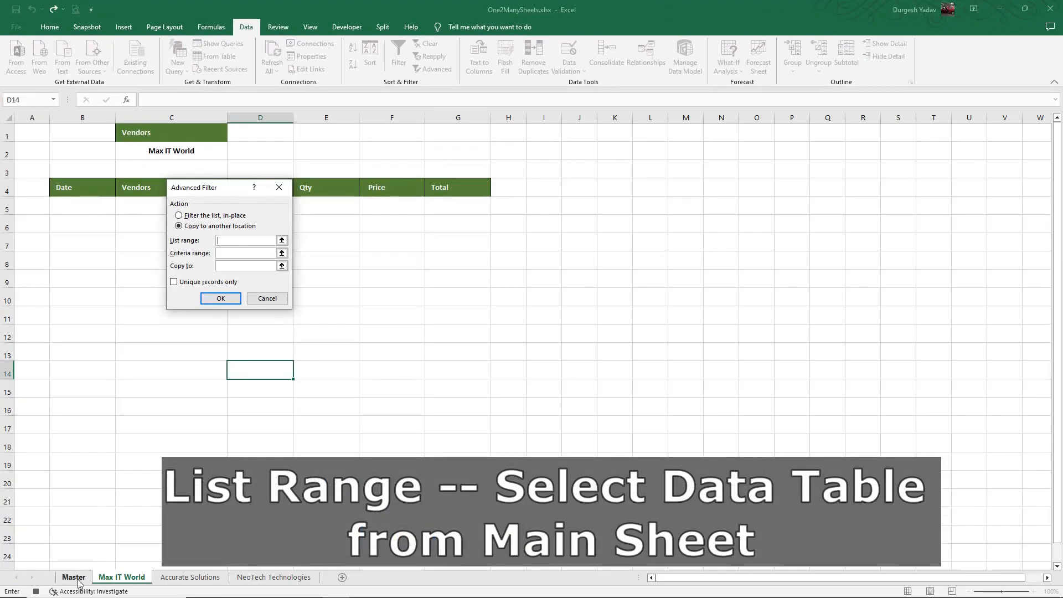
{"action": "left_click", "coordinate": [76, 578]}
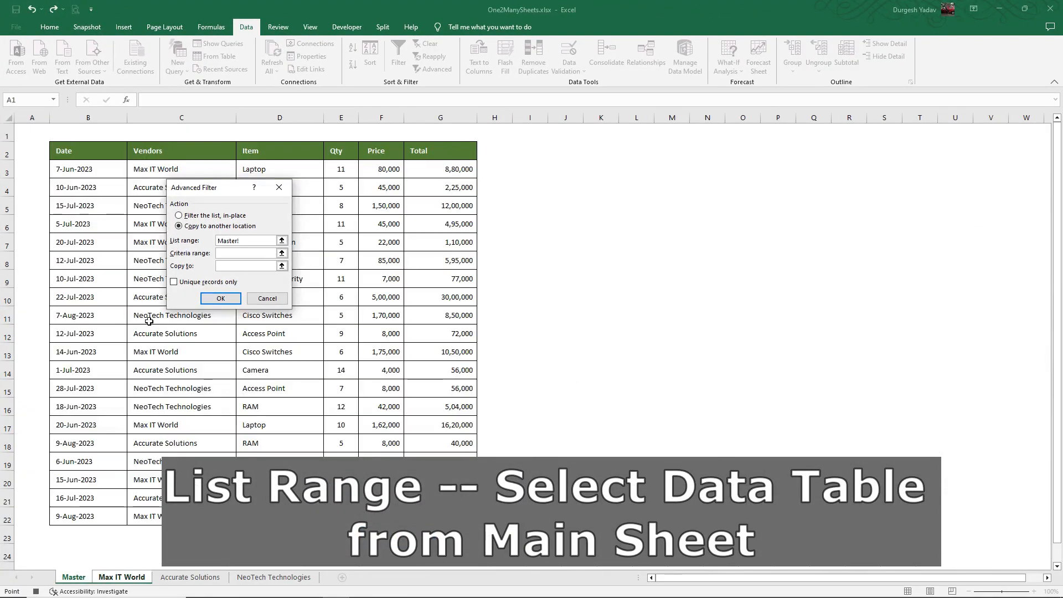
{"action": "left_click_drag", "start_coordinate": [88, 151], "coordinate": [434, 510]}
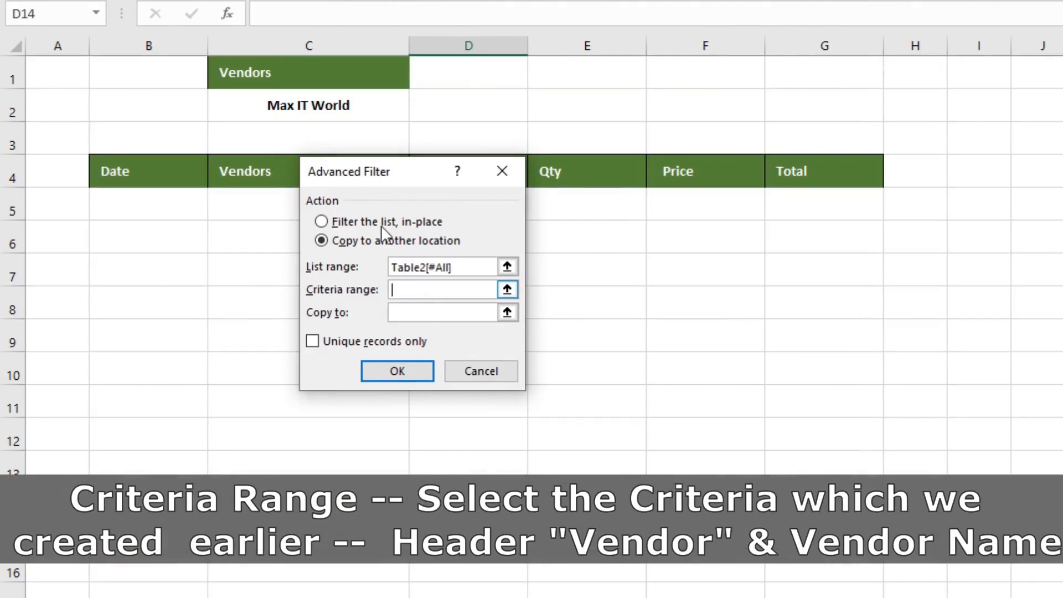
Step: Set the criteria range to C1:C2 and the copy-to range to header row B4:G4, and run the filter
{"action": "left_click_drag", "start_coordinate": [309, 76], "coordinate": [306, 102]}
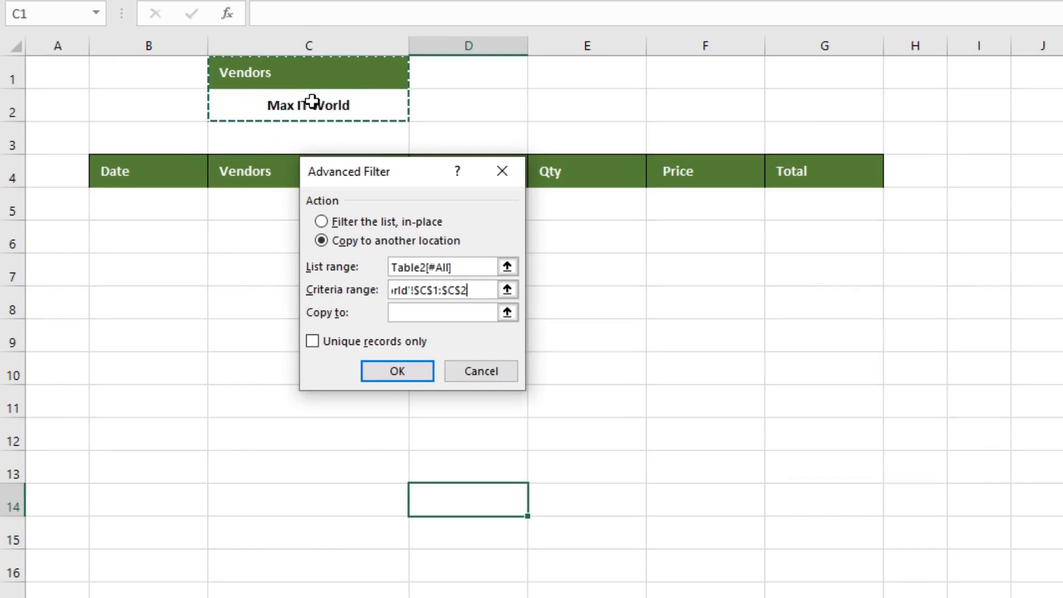
{"action": "left_click", "coordinate": [398, 312]}
{"action": "left_click_drag", "start_coordinate": [155, 163], "coordinate": [799, 165]}
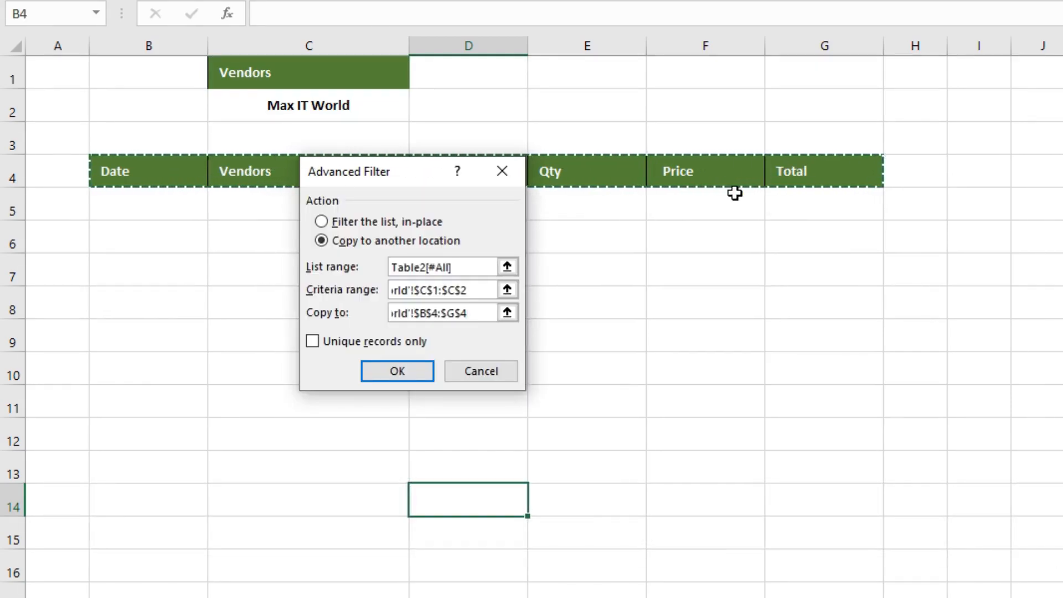
{"action": "left_click", "coordinate": [410, 371]}
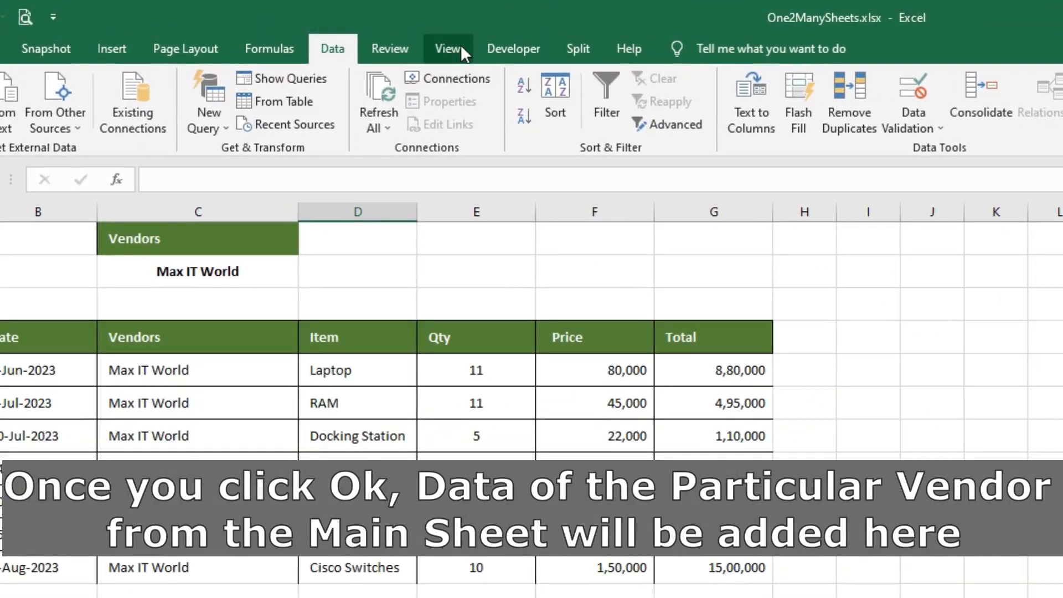
Step: Stop the macro recording and review the Max IT World rows copied below the header
{"action": "left_click", "coordinate": [310, 27]}
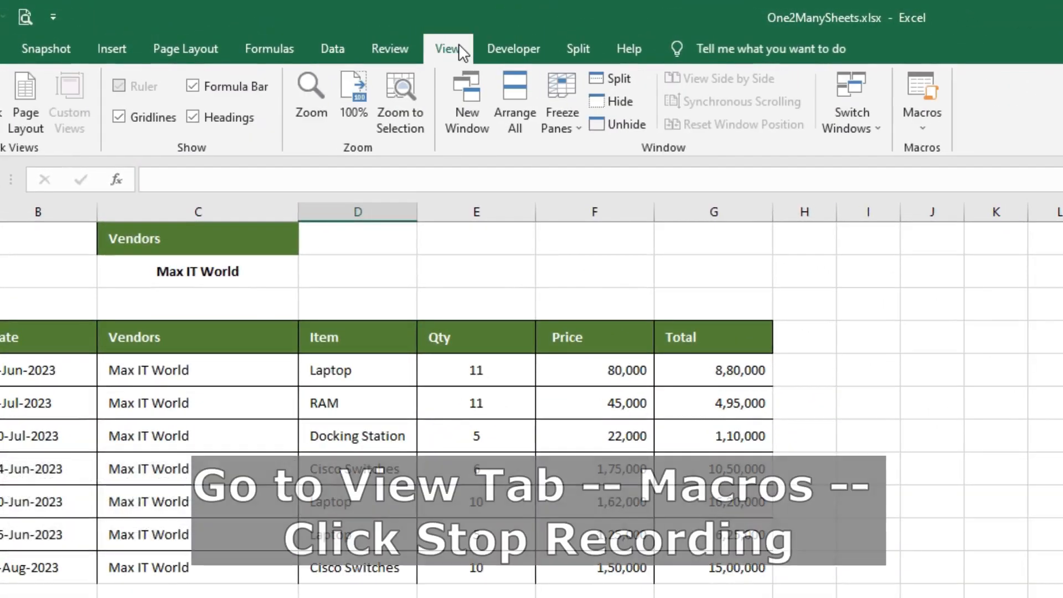
{"action": "left_click", "coordinate": [925, 125]}
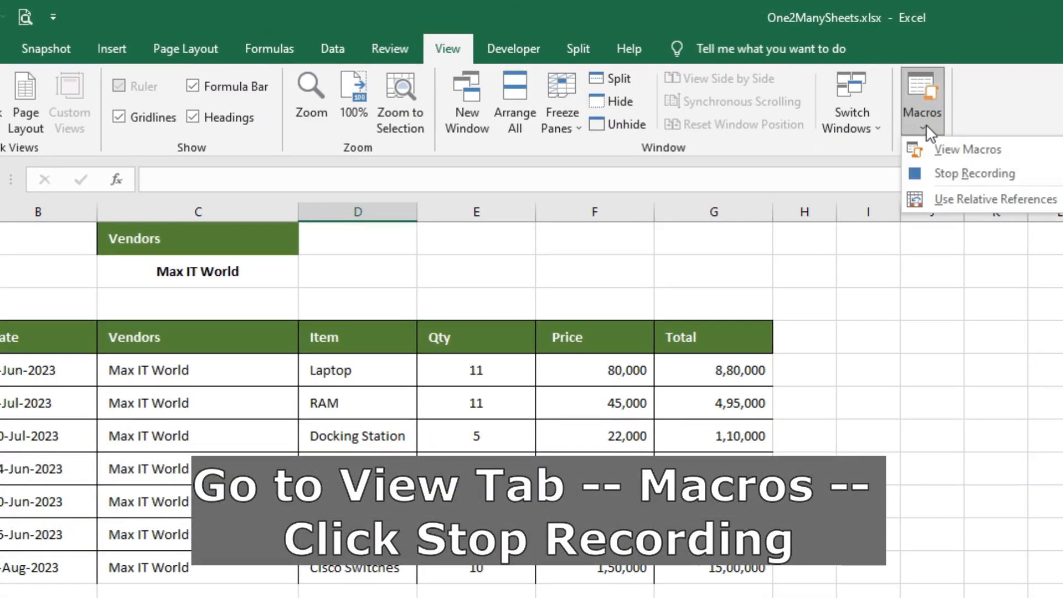
{"action": "left_click", "coordinate": [942, 170]}
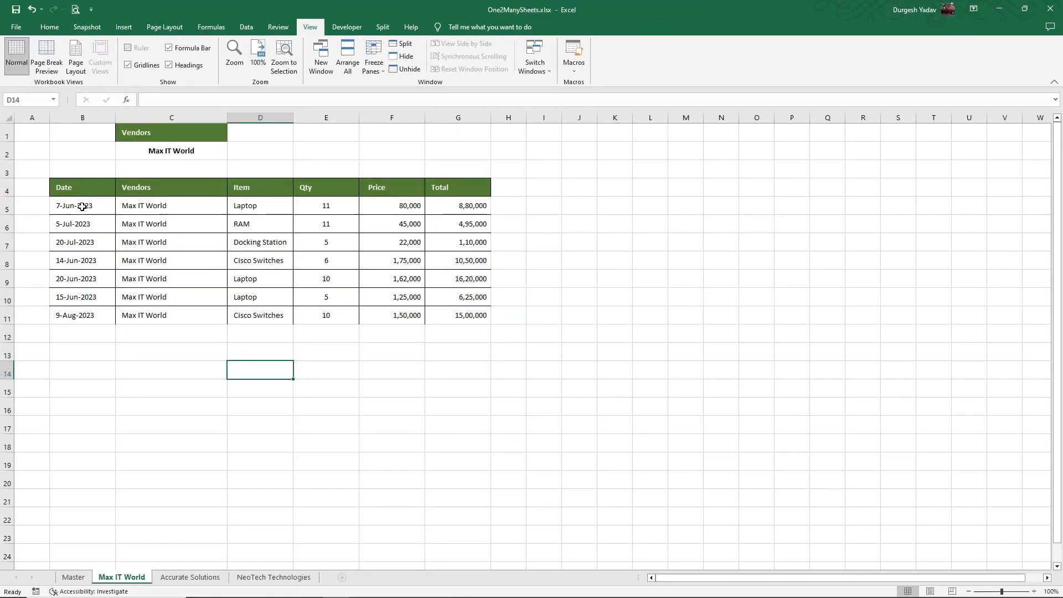
{"action": "left_click_drag", "start_coordinate": [81, 207], "coordinate": [452, 310]}
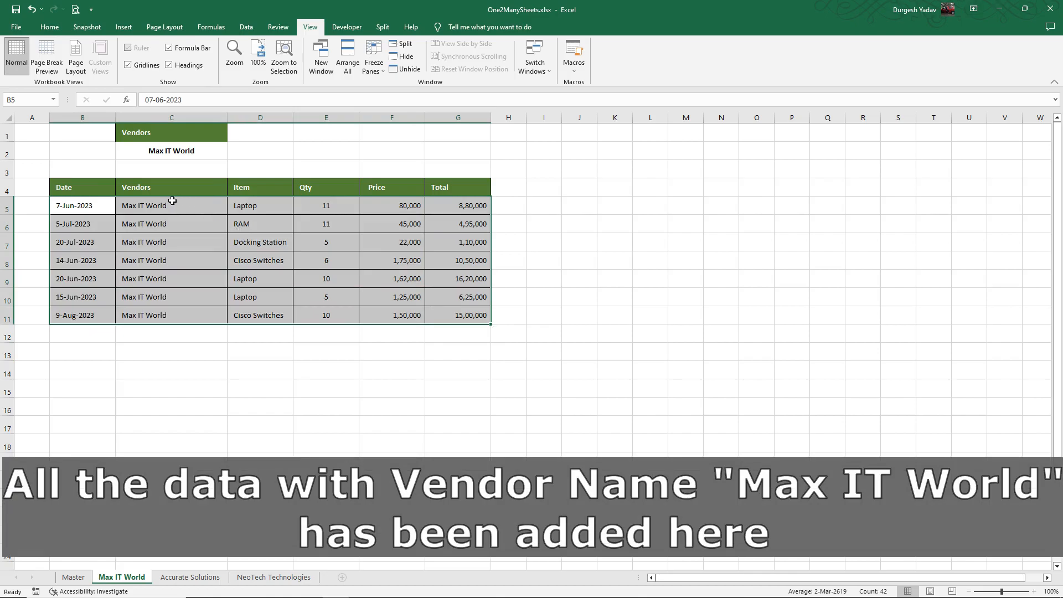
{"action": "left_click", "coordinate": [173, 154]}
{"action": "left_click_drag", "start_coordinate": [163, 205], "coordinate": [167, 315]}
{"action": "left_click", "coordinate": [170, 365]}
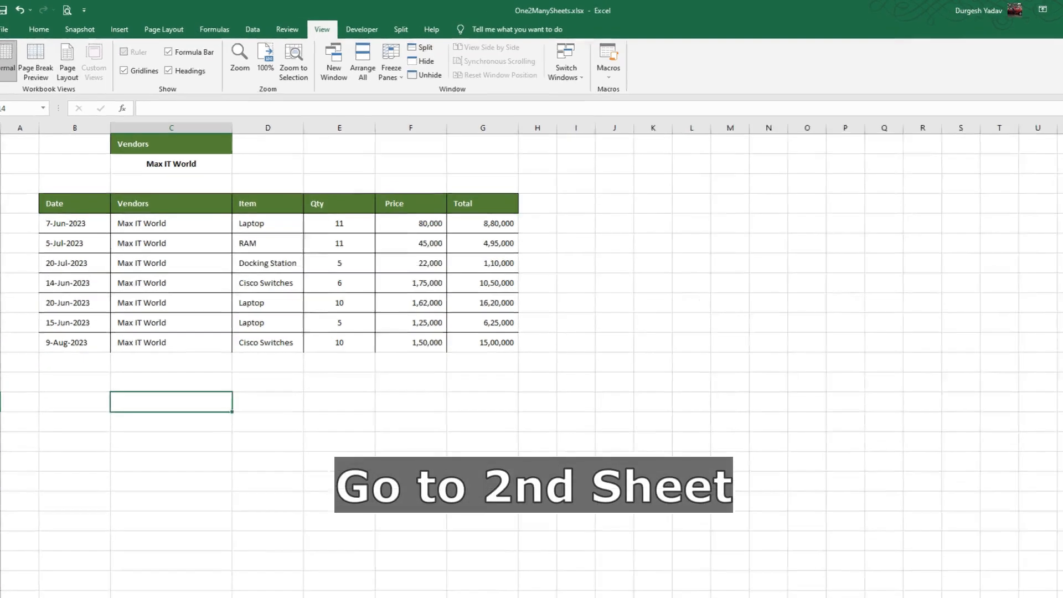
Step: Start recording a macro named Accurate on the Accurate Solutions sheet, stored in this workbook
{"action": "left_click", "coordinate": [183, 577]}
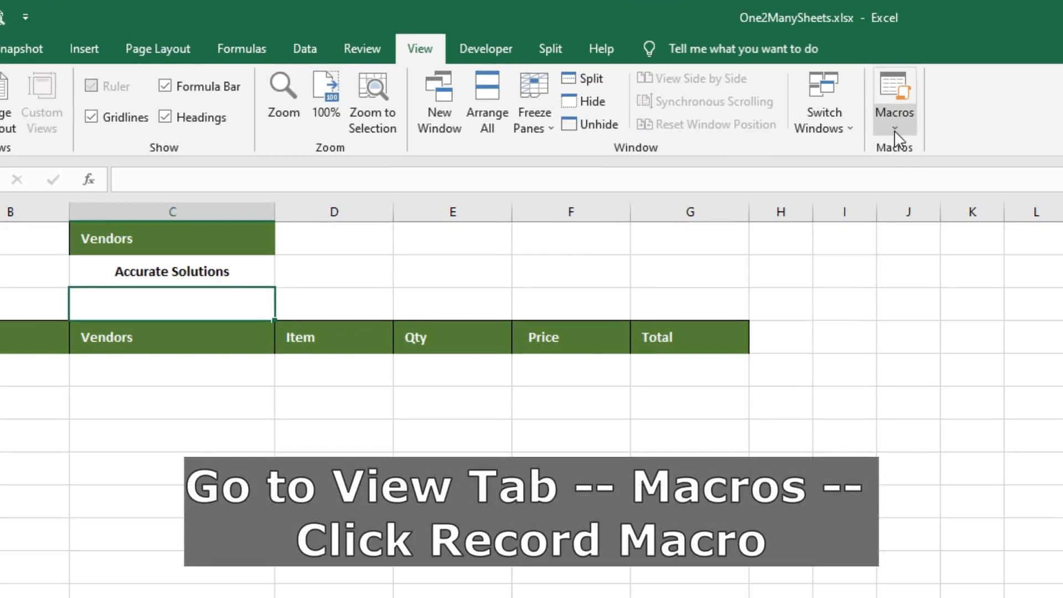
{"action": "left_click", "coordinate": [894, 130]}
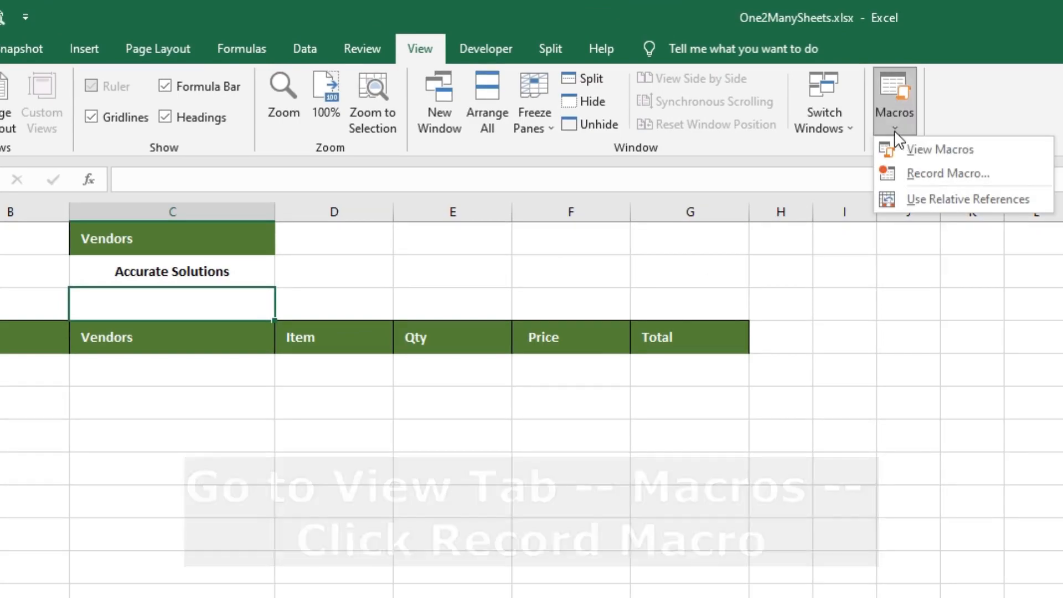
{"action": "left_click", "coordinate": [902, 173]}
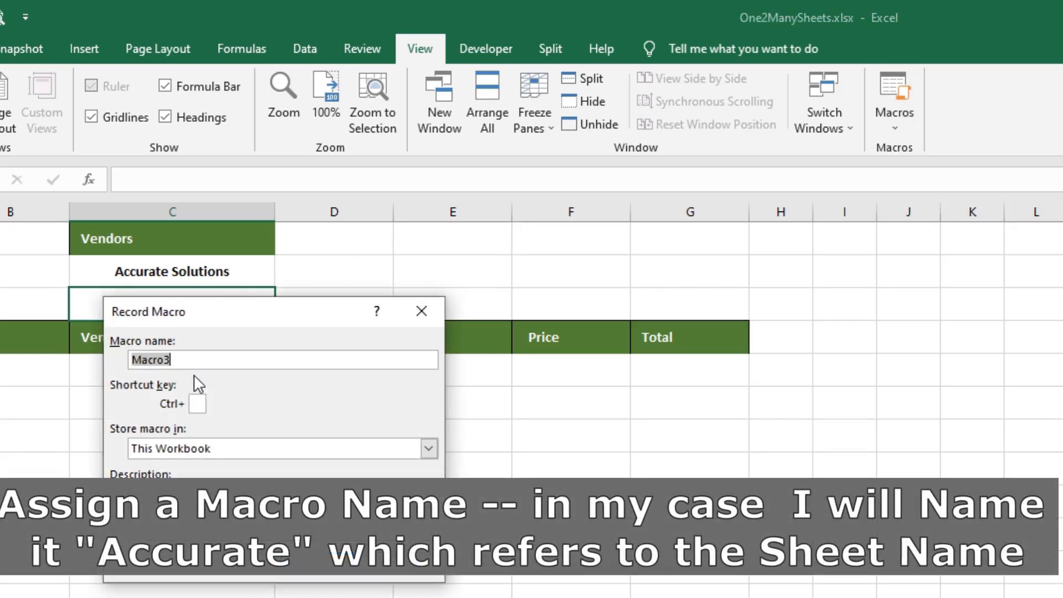
{"action": "type", "text": "Accurate"}
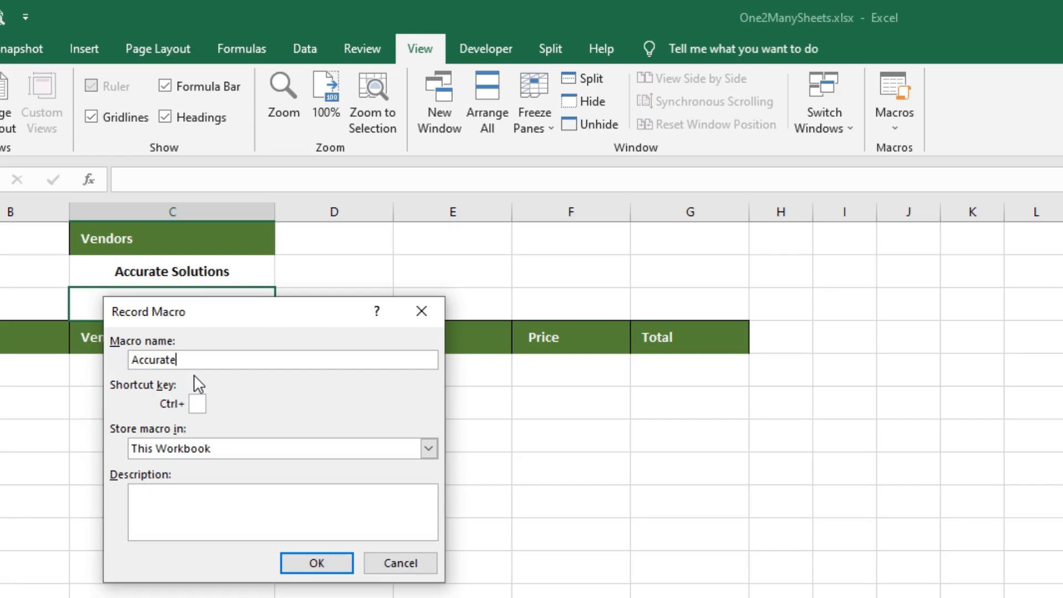
{"action": "left_click", "coordinate": [315, 562]}
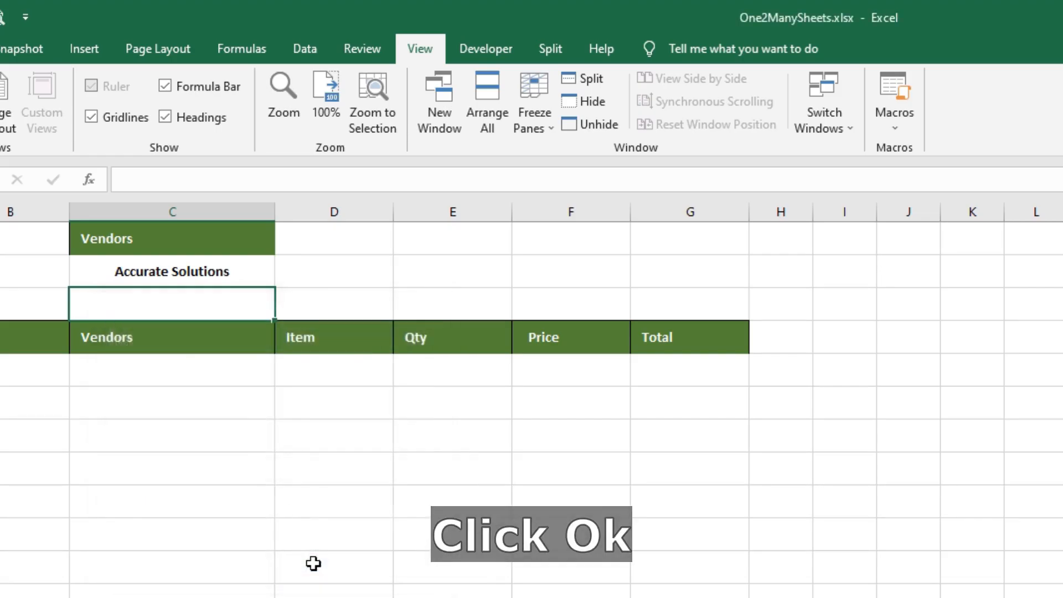
Step: Set up an Advanced Filter on the Accurate Solutions sheet that copies to another location, with the whole Master table, Table2[#All], as list range
{"action": "left_click", "coordinate": [311, 48]}
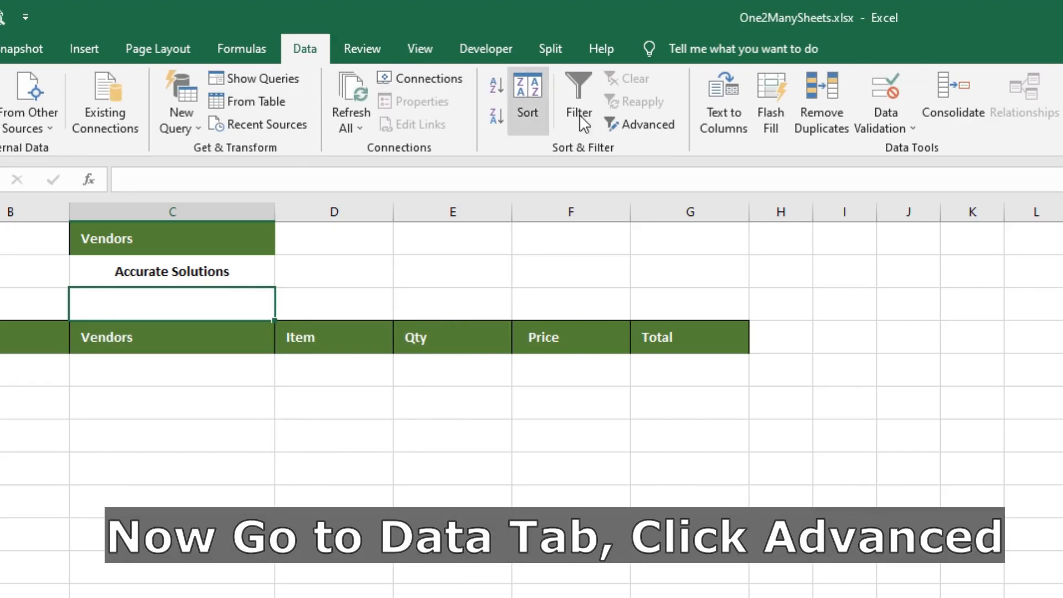
{"action": "left_click", "coordinate": [671, 139]}
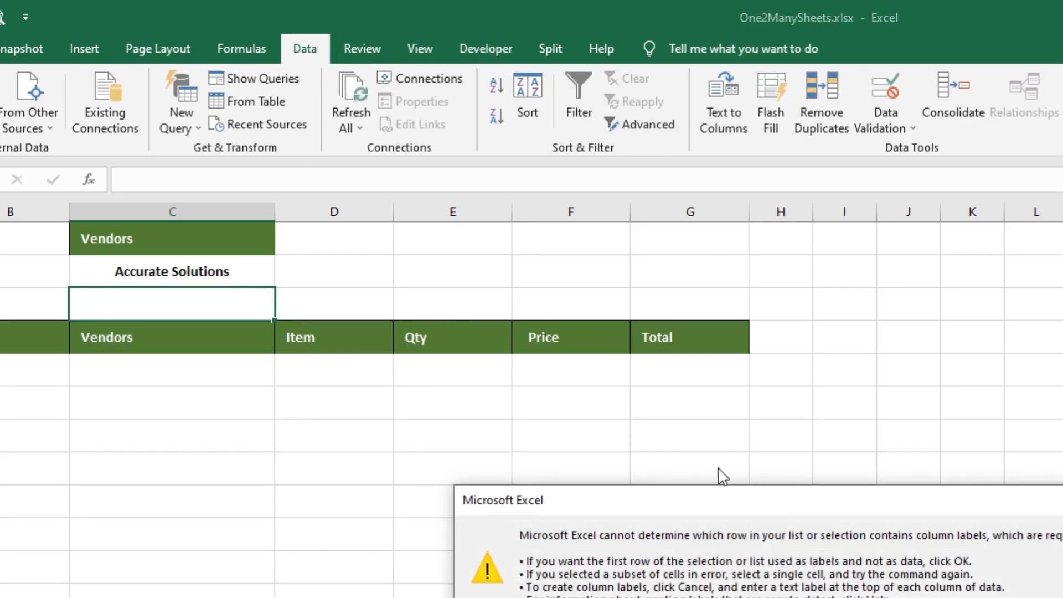
{"action": "key", "text": "Return"}
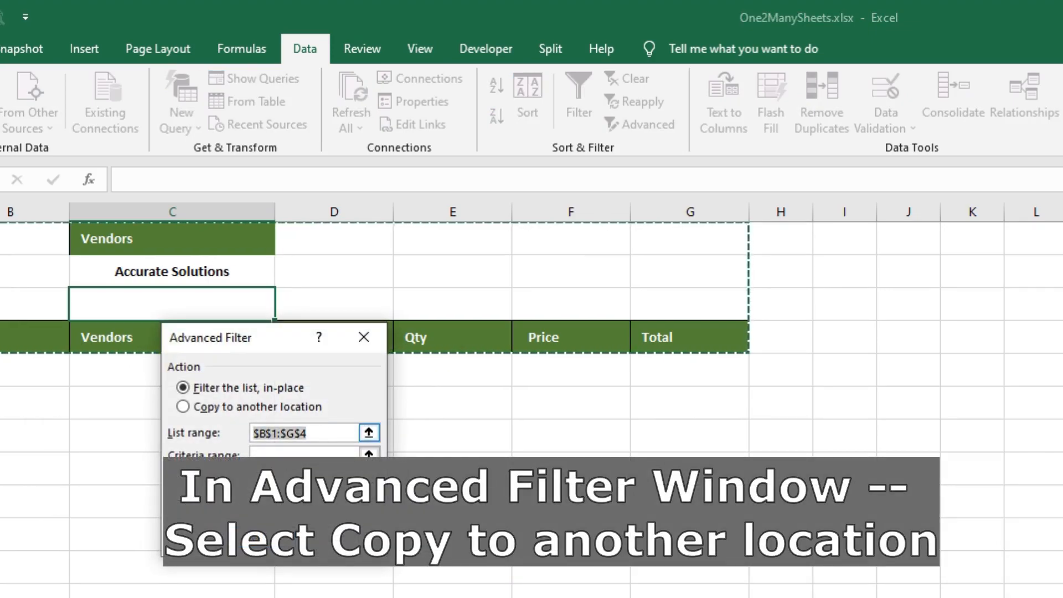
{"action": "left_click", "coordinate": [255, 413]}
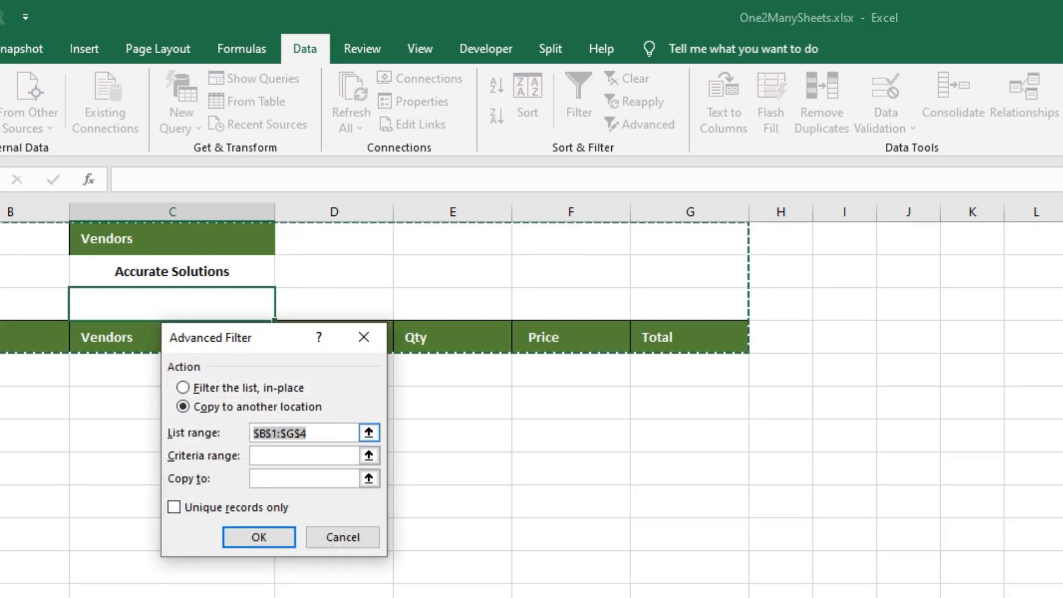
{"action": "key", "text": "BackSpace"}
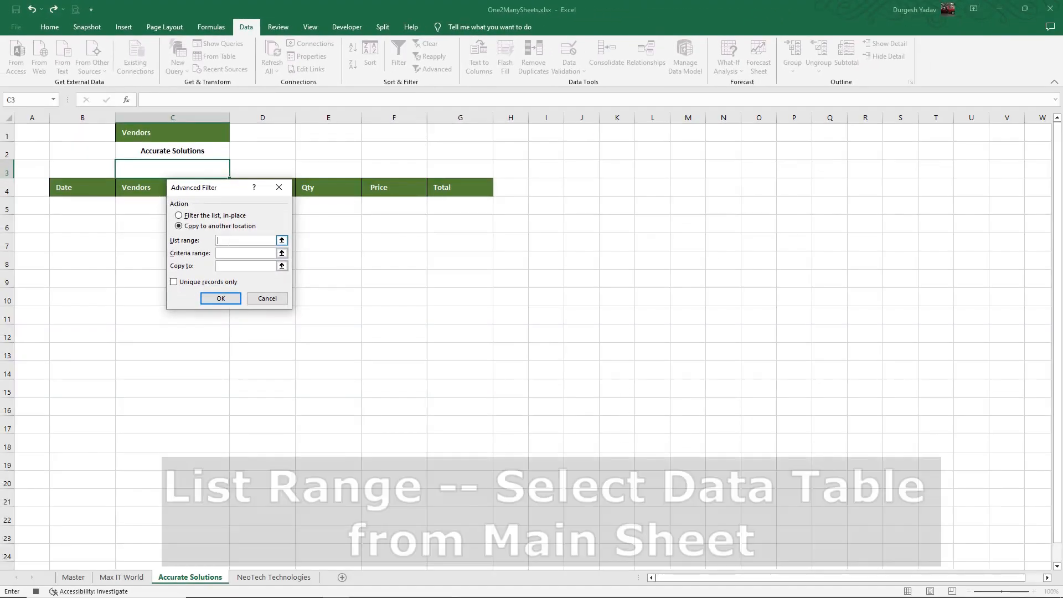
{"action": "left_click", "coordinate": [77, 577]}
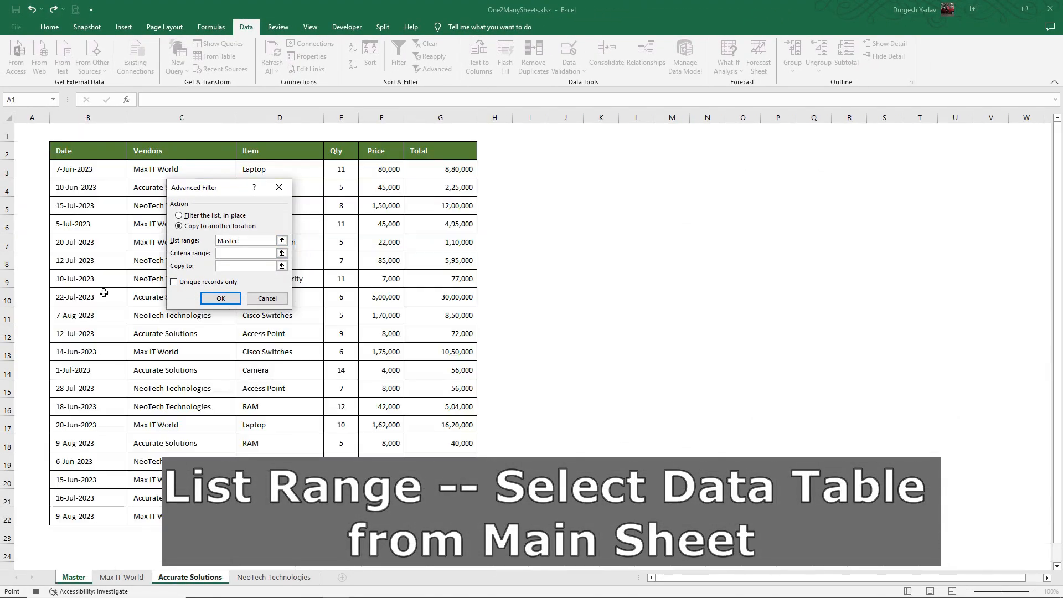
{"action": "left_click_drag", "start_coordinate": [83, 154], "coordinate": [430, 514]}
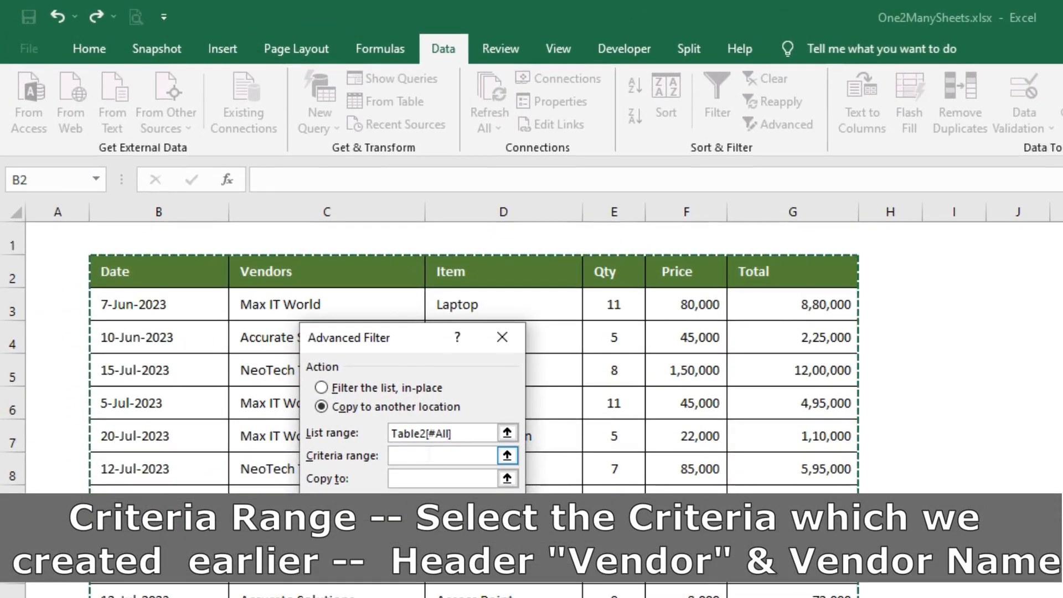
Step: Use the Accurate Solutions sheet's C1:C2 as criteria range and header row B4:G4 as copy-to range, and run the filter
{"action": "left_click", "coordinate": [238, 253]}
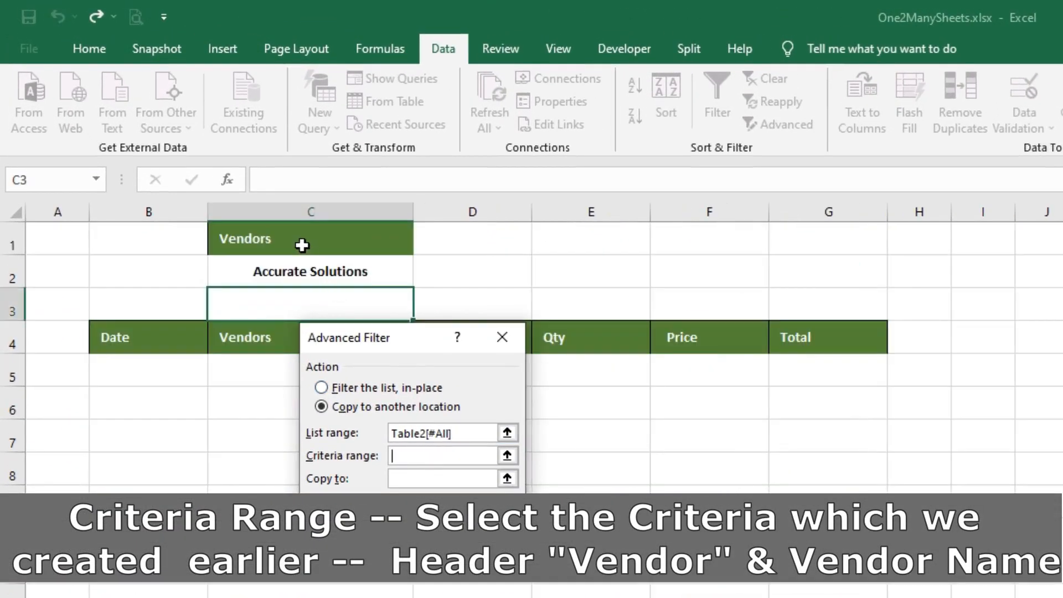
{"action": "left_click_drag", "start_coordinate": [301, 245], "coordinate": [302, 272]}
{"action": "left_click", "coordinate": [400, 477]}
{"action": "left_click_drag", "start_coordinate": [149, 336], "coordinate": [789, 337]}
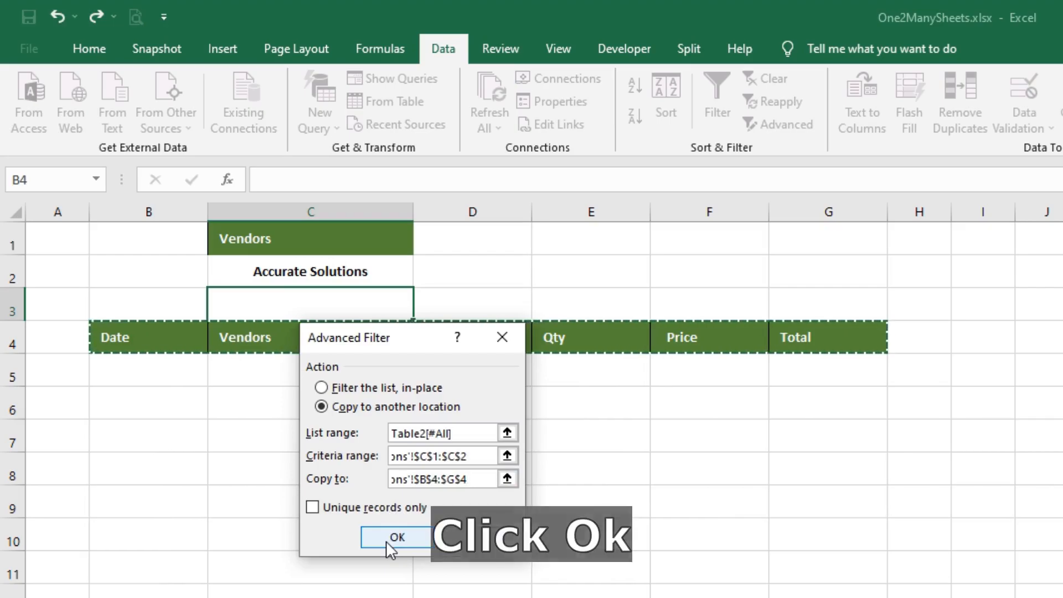
{"action": "left_click", "coordinate": [387, 541]}
Step: Stop the macro recording and check the copied Accurate Solutions rows against the vendor criterion in C2
{"action": "left_click", "coordinate": [316, 269]}
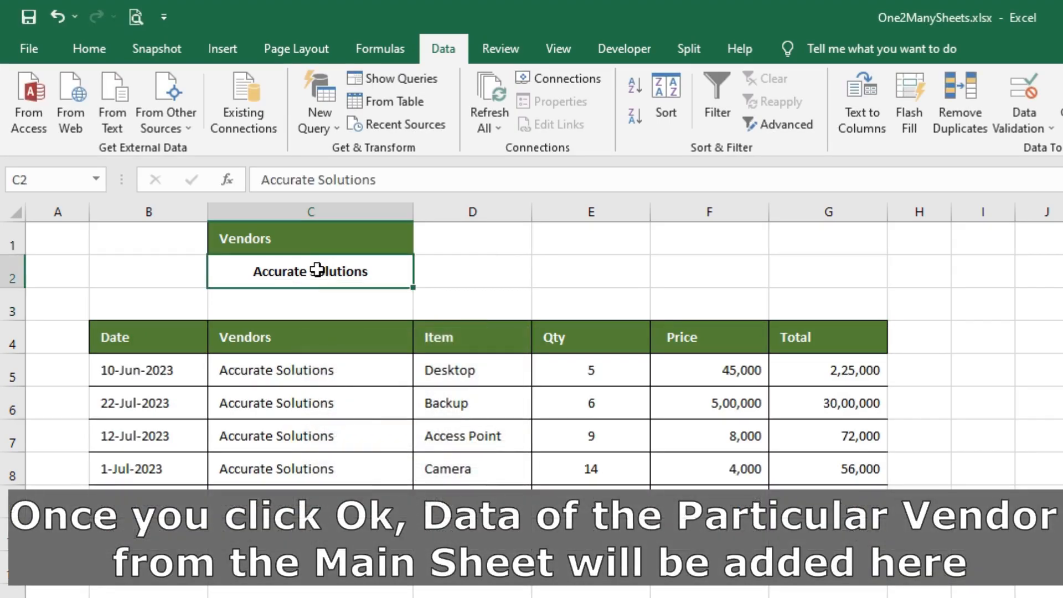
{"action": "left_click_drag", "start_coordinate": [289, 369], "coordinate": [289, 501]}
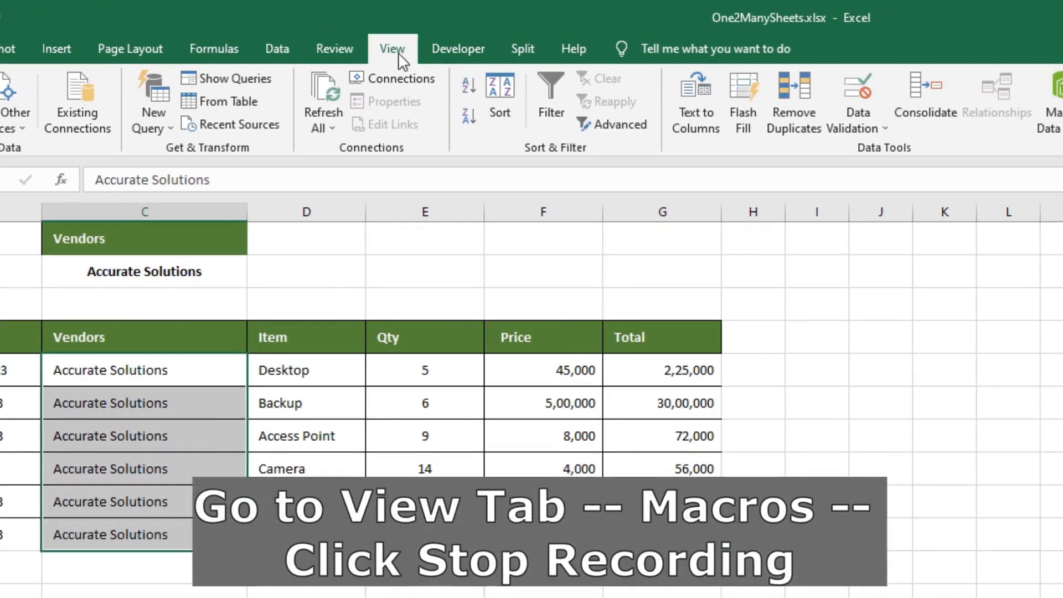
{"action": "left_click", "coordinate": [392, 50]}
{"action": "left_click", "coordinate": [864, 126]}
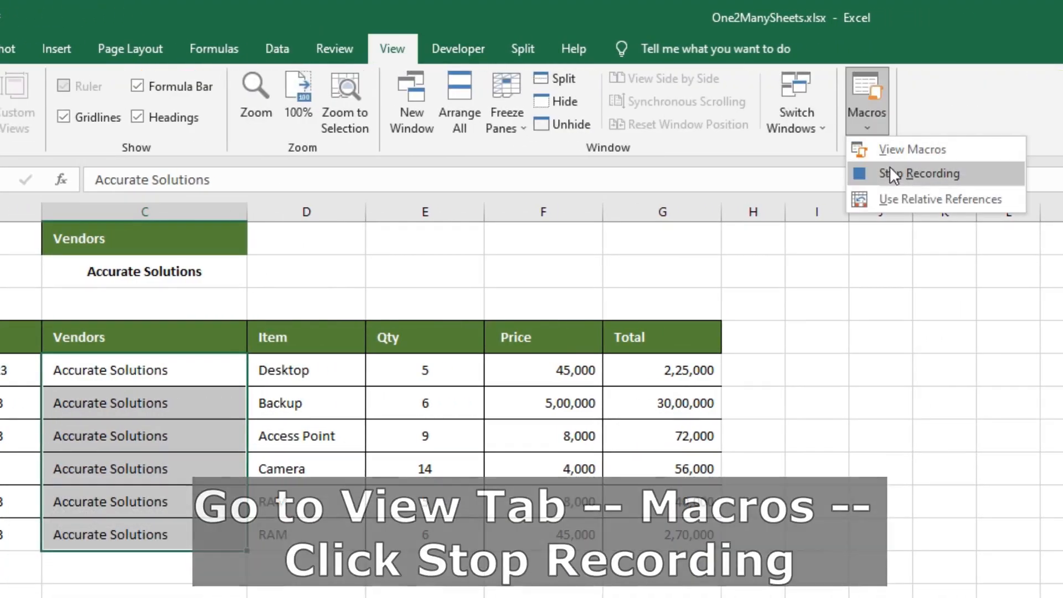
{"action": "left_click", "coordinate": [890, 171]}
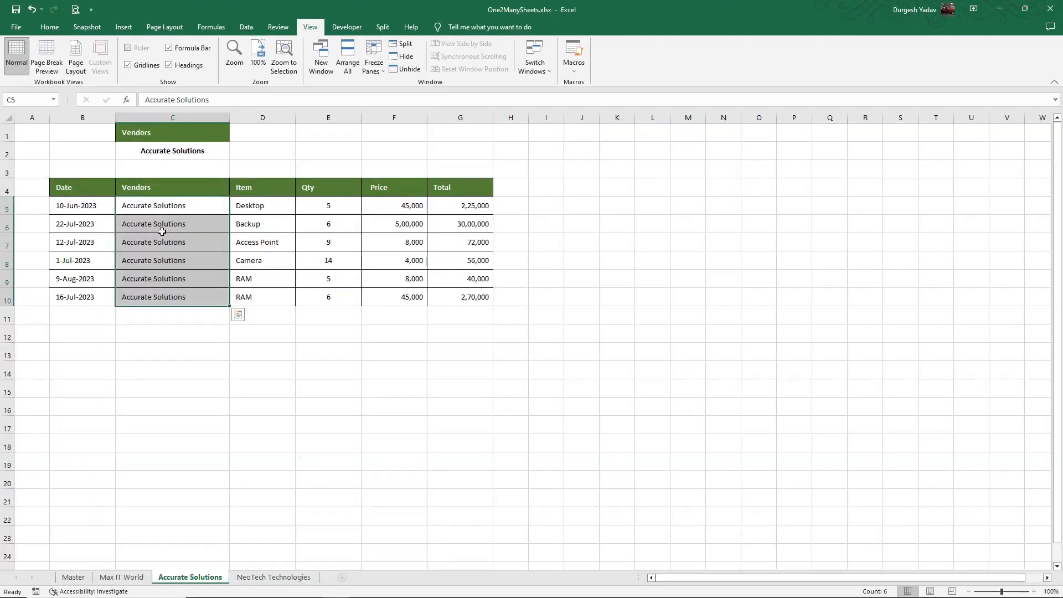
{"action": "left_click", "coordinate": [178, 151]}
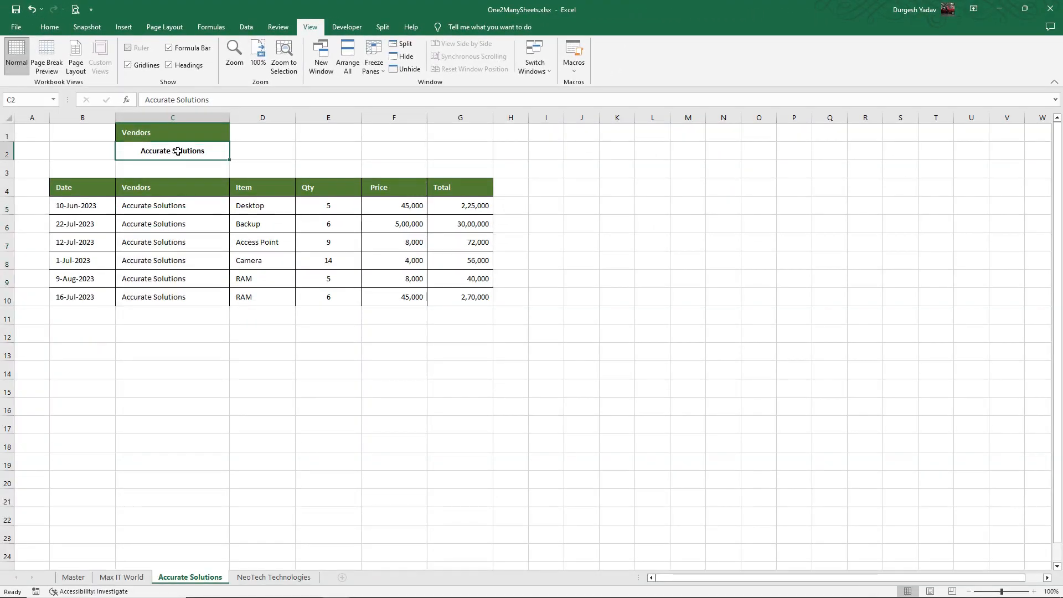
{"action": "left_click", "coordinate": [177, 208]}
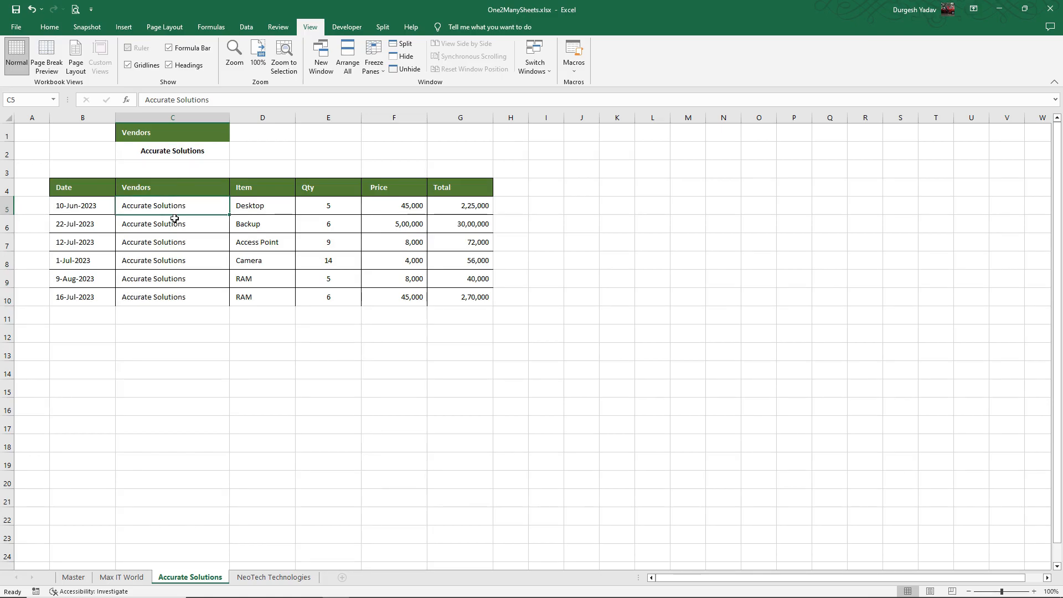
Step: Start recording a macro named Neo on the NeoTech Technologies sheet, stored in this workbook
{"action": "left_click", "coordinate": [274, 577]}
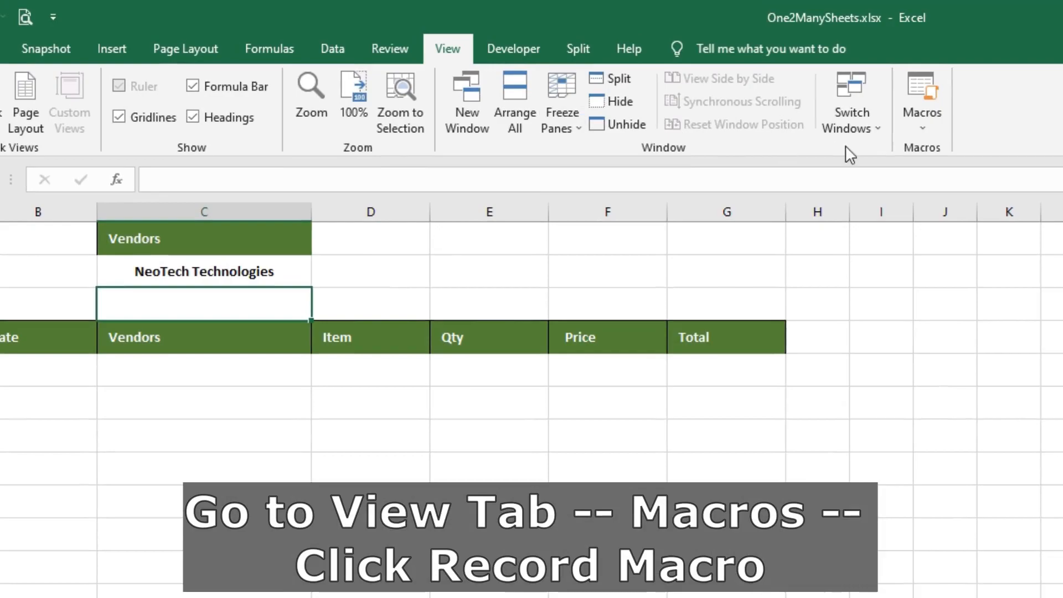
{"action": "left_click", "coordinate": [920, 127]}
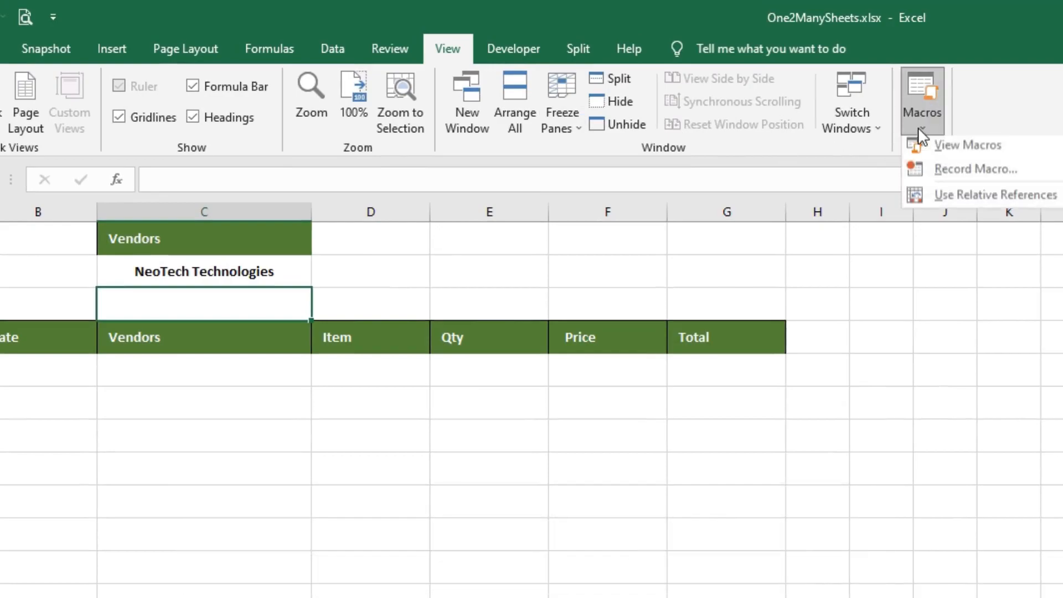
{"action": "left_click", "coordinate": [940, 171]}
{"action": "left_click", "coordinate": [267, 357]}
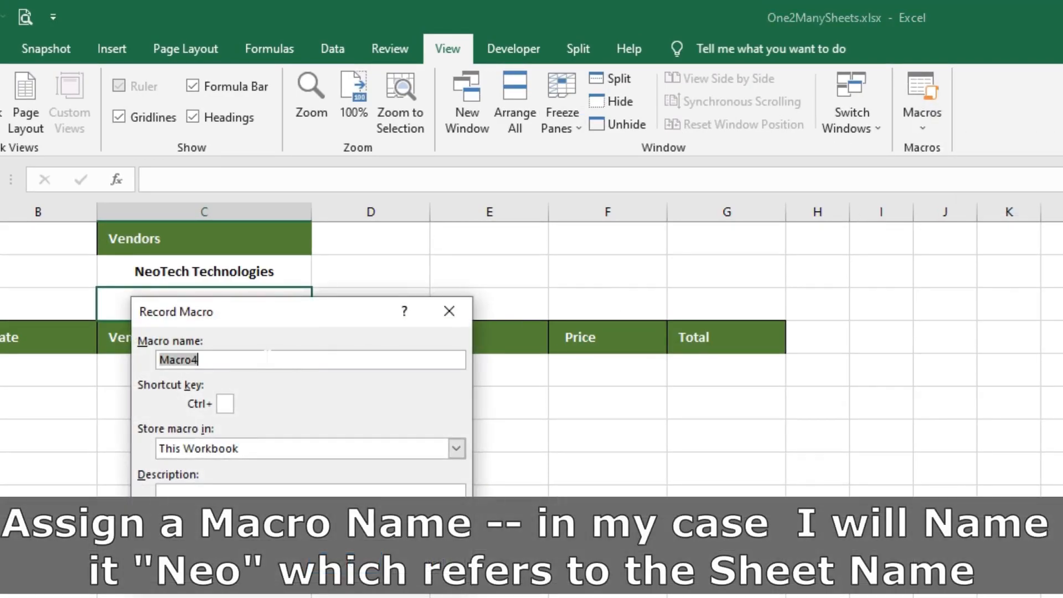
{"action": "type", "text": "Neo"}
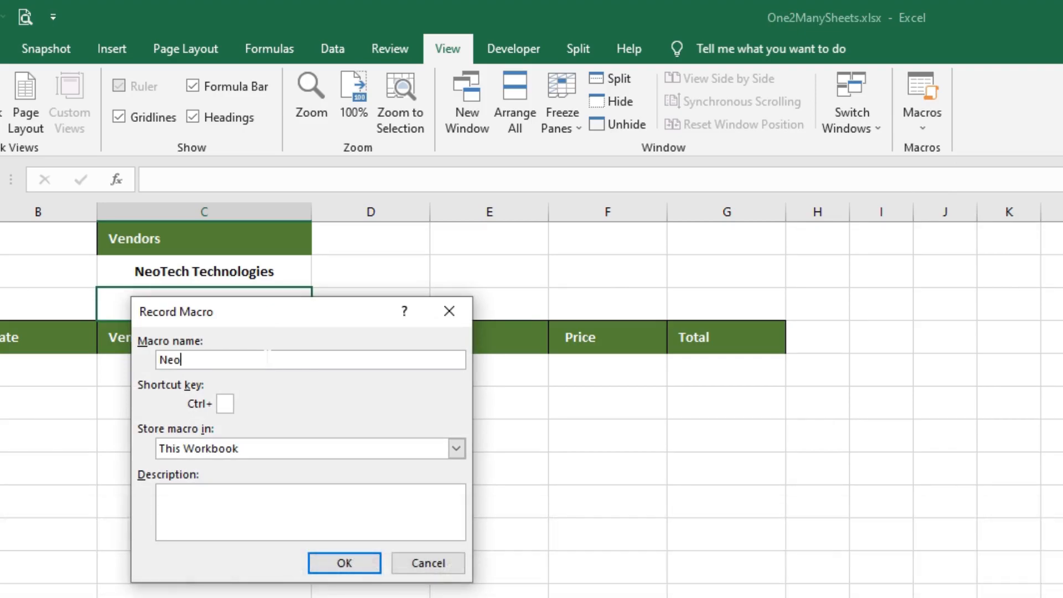
{"action": "left_click", "coordinate": [328, 565]}
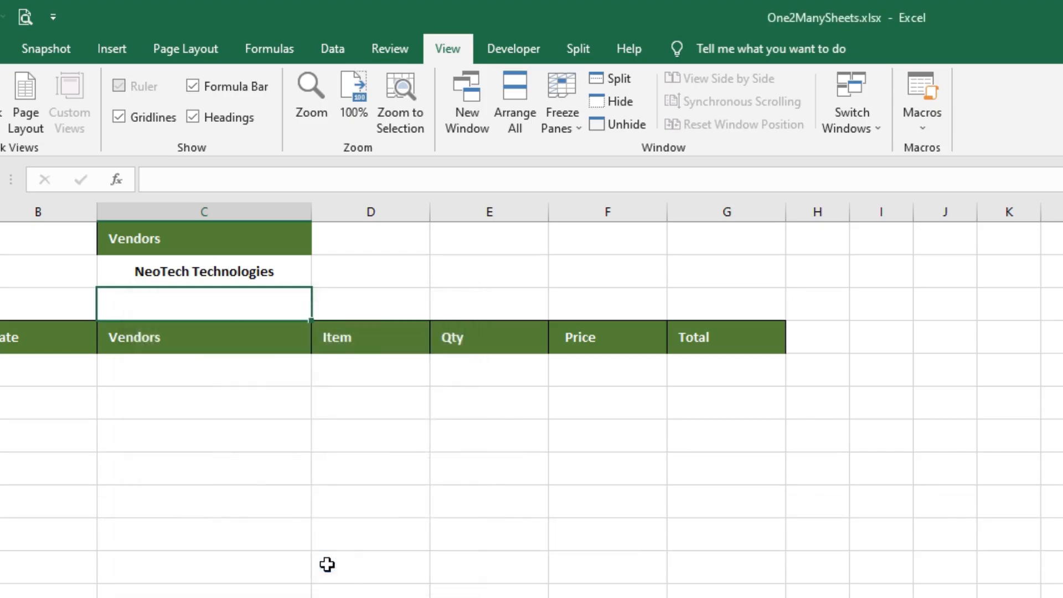
Step: Set up an Advanced Filter on the NeoTech Technologies sheet that copies to another location, with the whole Master table, Table2[#All], as list range
{"action": "left_click", "coordinate": [331, 48]}
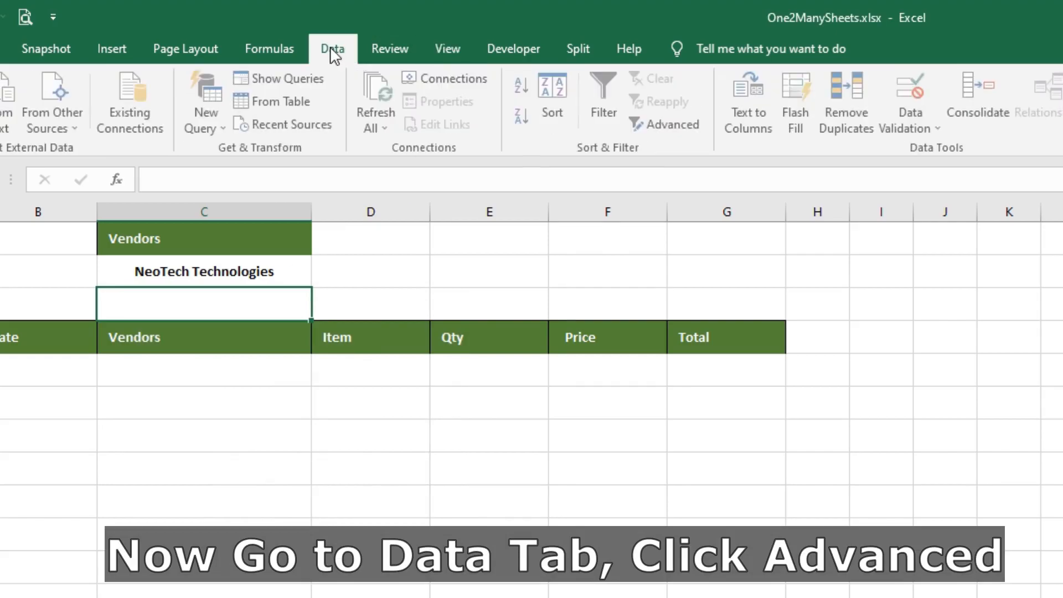
{"action": "left_click", "coordinate": [676, 122]}
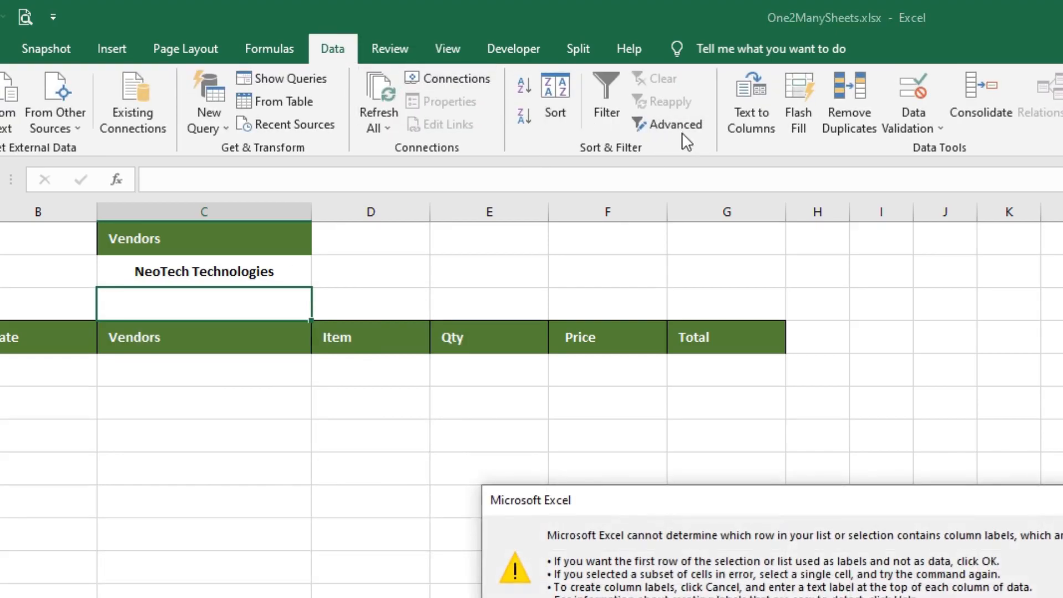
{"action": "key", "text": "Return"}
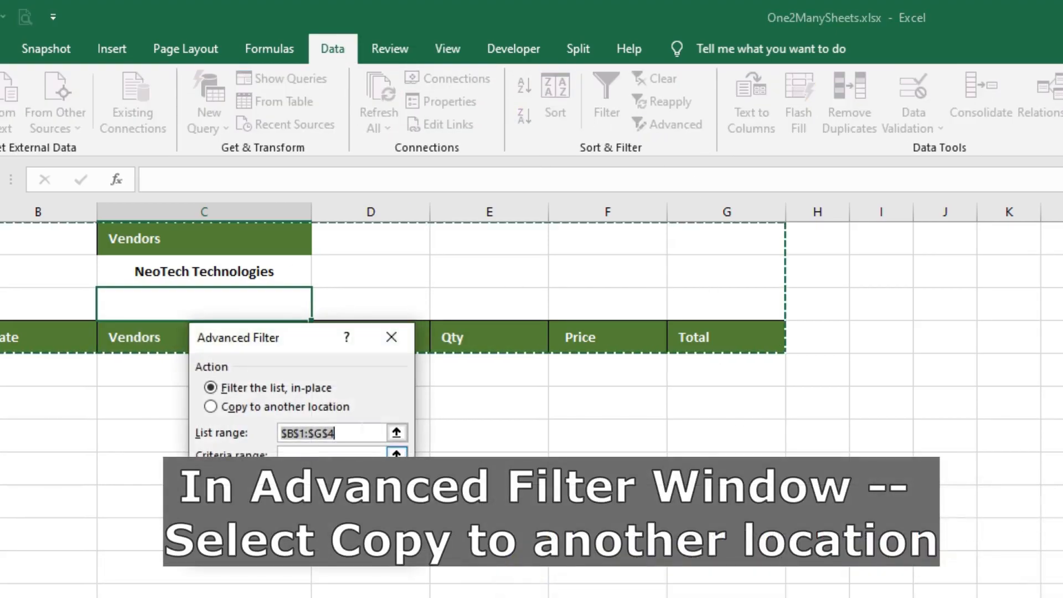
{"action": "left_click", "coordinate": [253, 406]}
{"action": "key", "text": "Tab"}
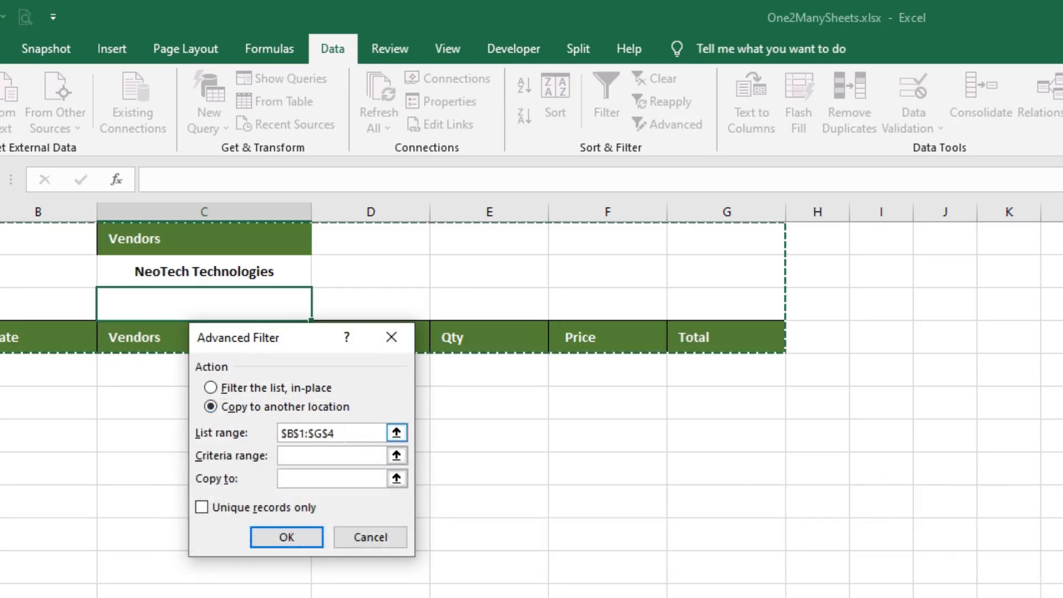
{"action": "key", "text": "BackSpace"}
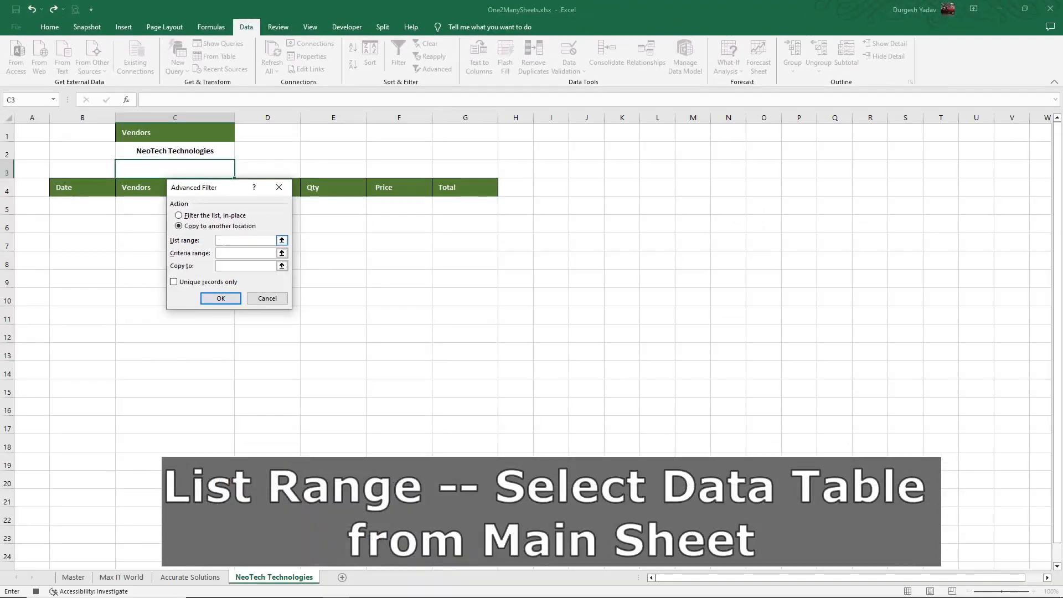
{"action": "left_click", "coordinate": [74, 577]}
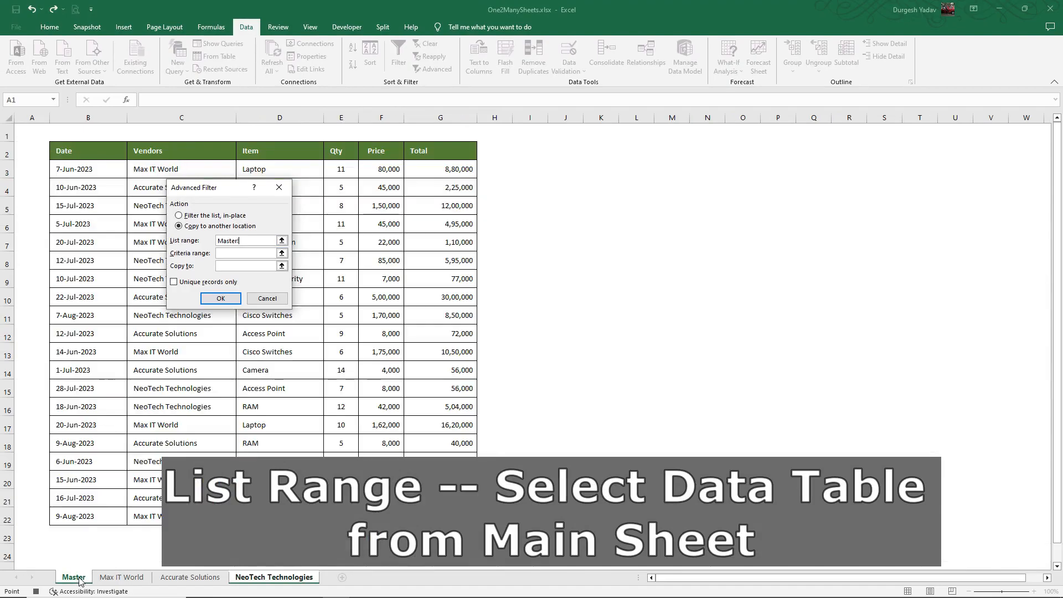
{"action": "left_click_drag", "start_coordinate": [66, 151], "coordinate": [428, 515]}
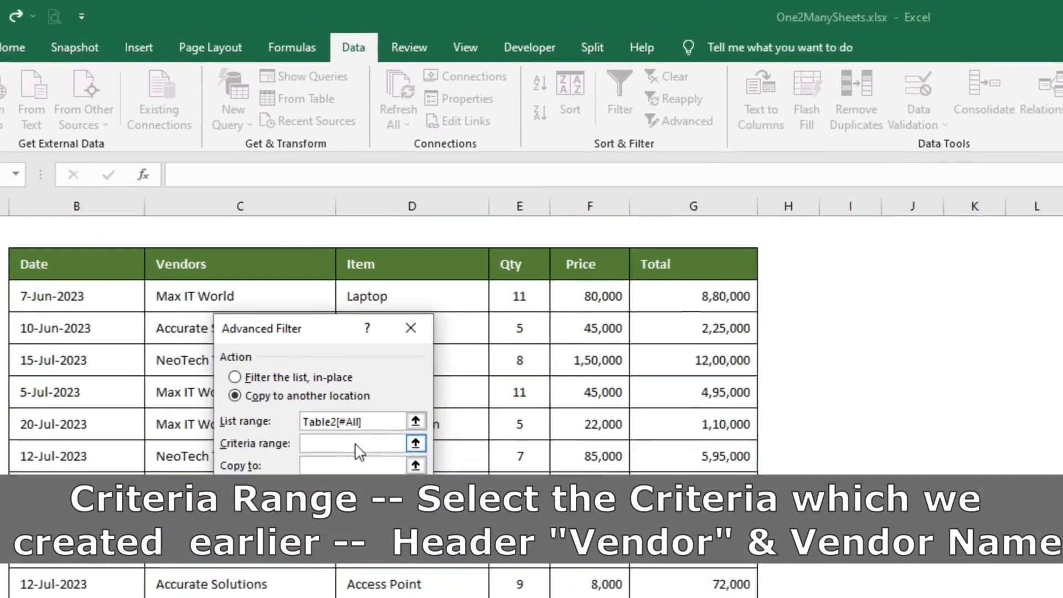
Step: Use the NeoTech Technologies sheet's C1:C2 as criteria range and header row B4:G4 as copy-to range, and run the filter
{"action": "left_click", "coordinate": [248, 254]}
{"action": "left_click_drag", "start_coordinate": [240, 242], "coordinate": [238, 265]}
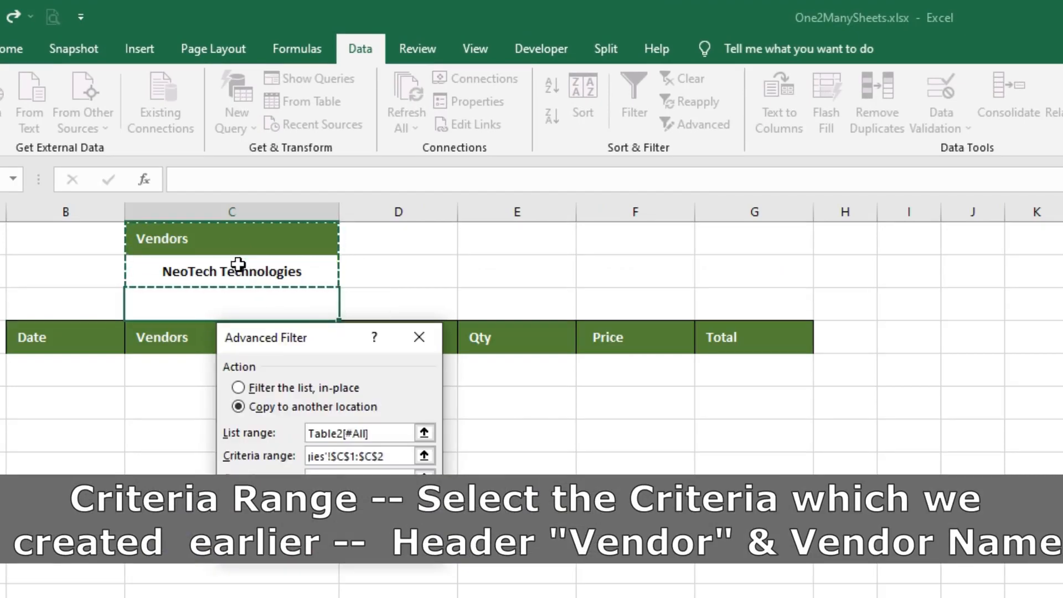
{"action": "left_click", "coordinate": [365, 478]}
{"action": "left_click_drag", "start_coordinate": [52, 339], "coordinate": [709, 341]}
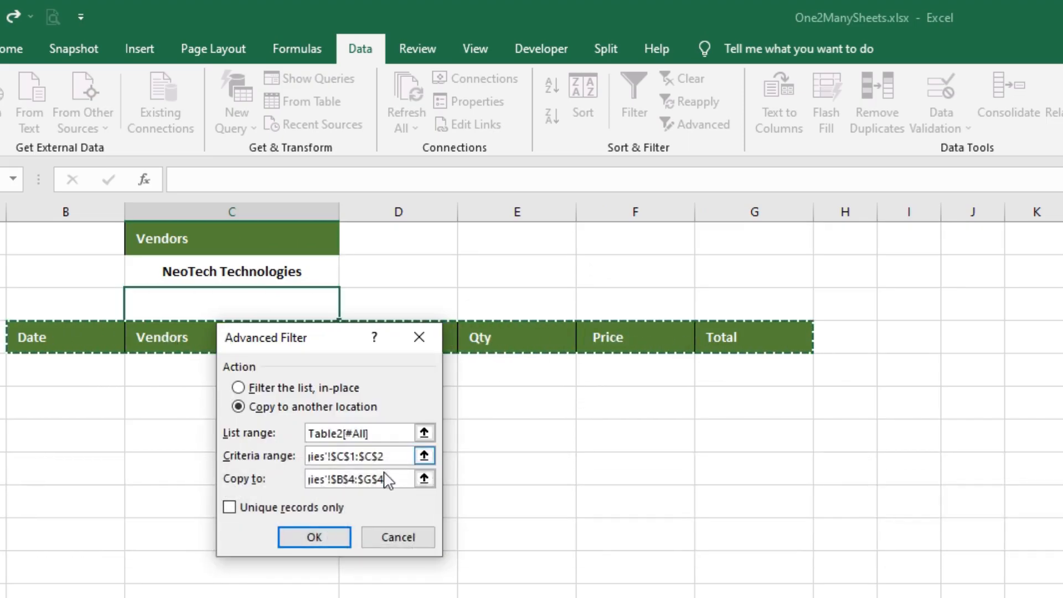
{"action": "left_click", "coordinate": [312, 536]}
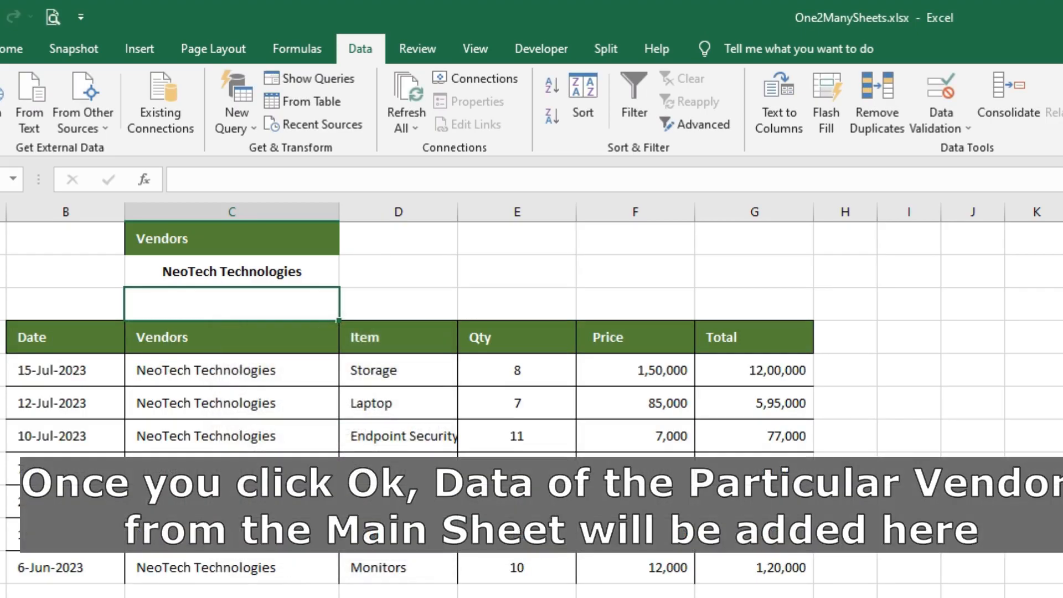
Step: Stop the macro recording and review the NeoTech Technologies rows copied below the header
{"action": "left_click", "coordinate": [485, 55]}
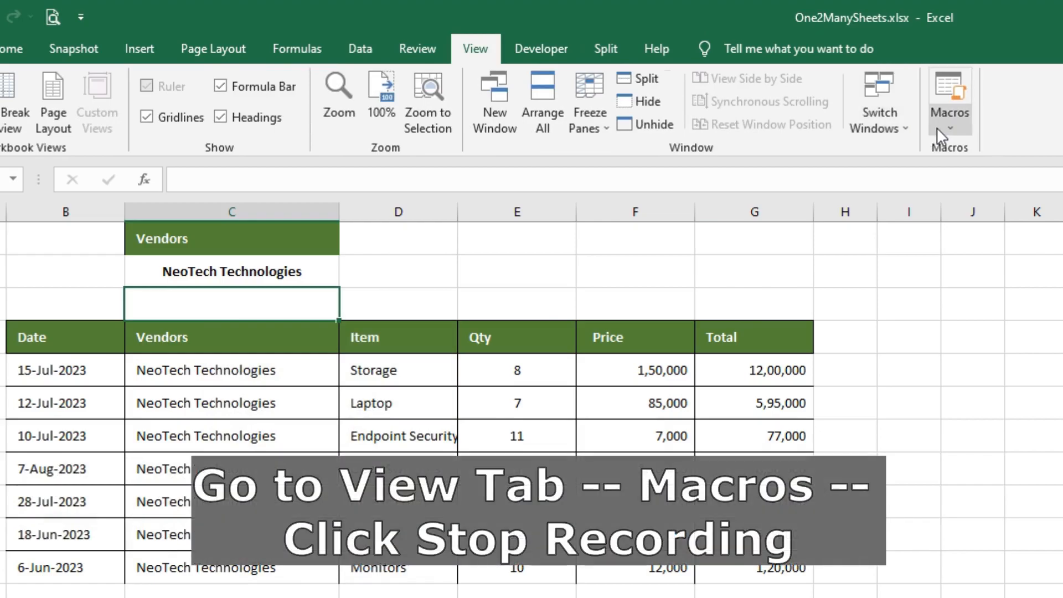
{"action": "left_click", "coordinate": [937, 126]}
{"action": "left_click", "coordinate": [958, 168]}
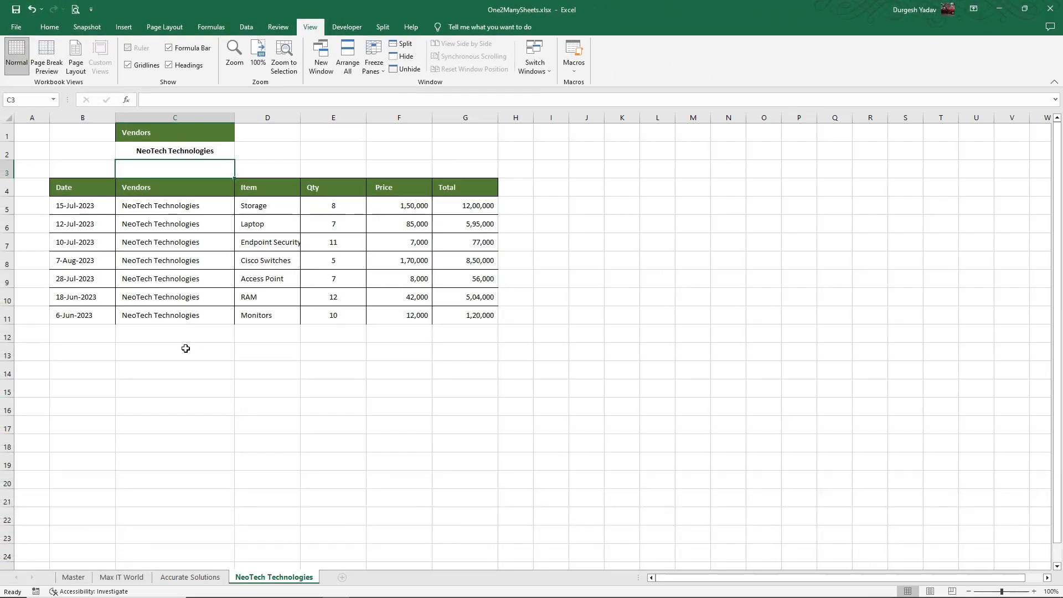
{"action": "left_click", "coordinate": [229, 555]}
{"action": "left_click_drag", "start_coordinate": [169, 205], "coordinate": [166, 320]}
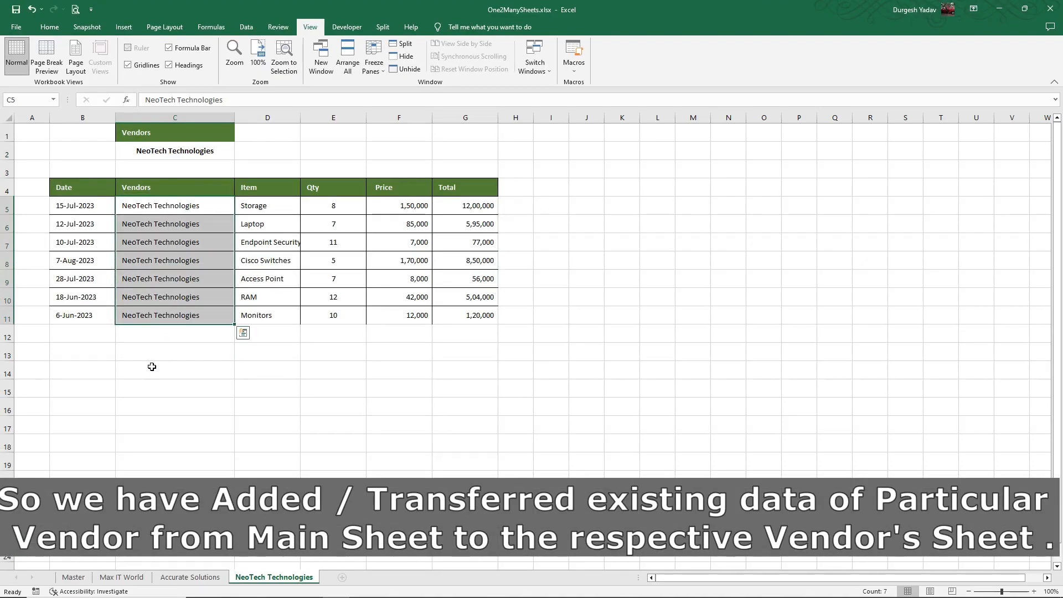
{"action": "left_click", "coordinate": [151, 367]}
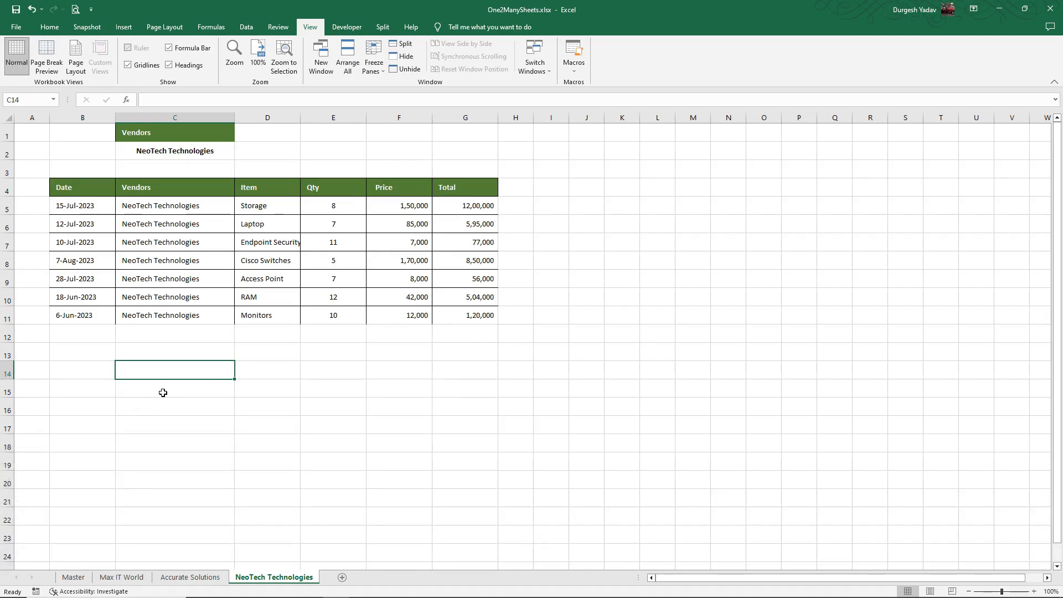
Step: Add a Worksheet_Activate procedure containing Call Max to the Max IT World sheet's code, and close the code editor
{"action": "left_click", "coordinate": [122, 577]}
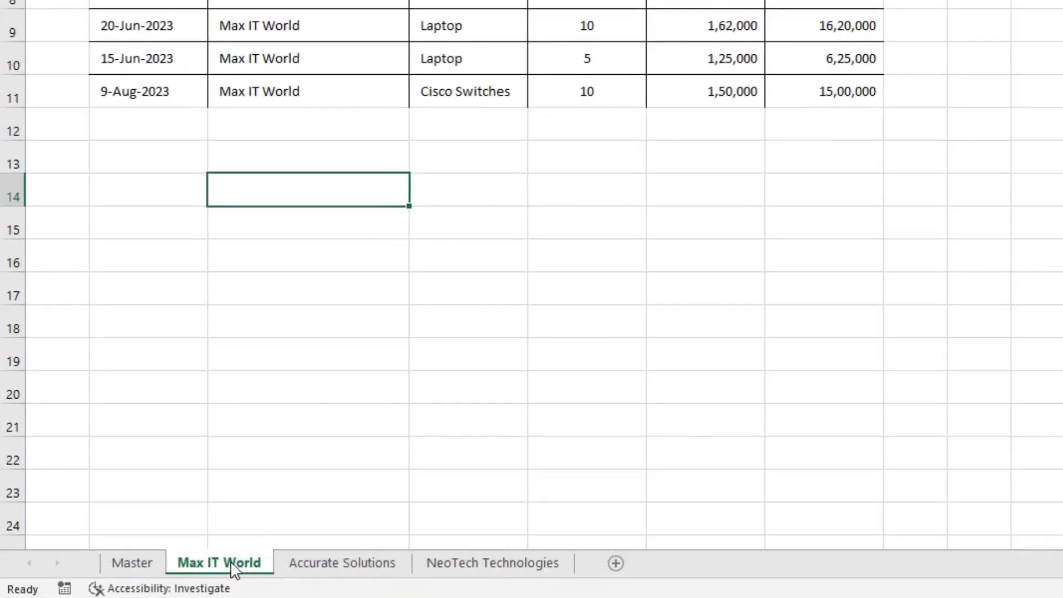
{"action": "right_click", "coordinate": [128, 575]}
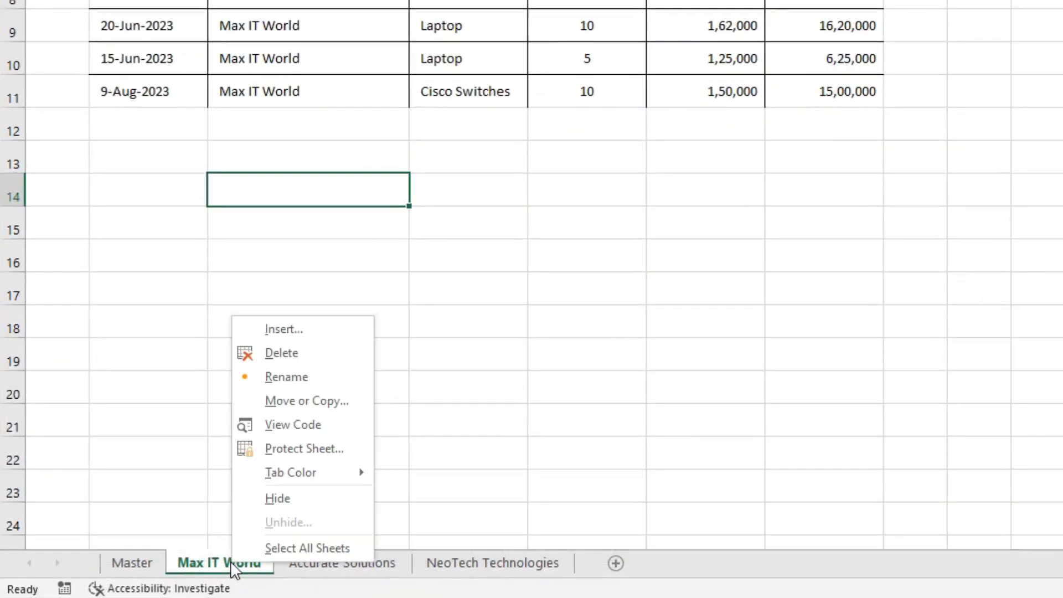
{"action": "left_click", "coordinate": [315, 427]}
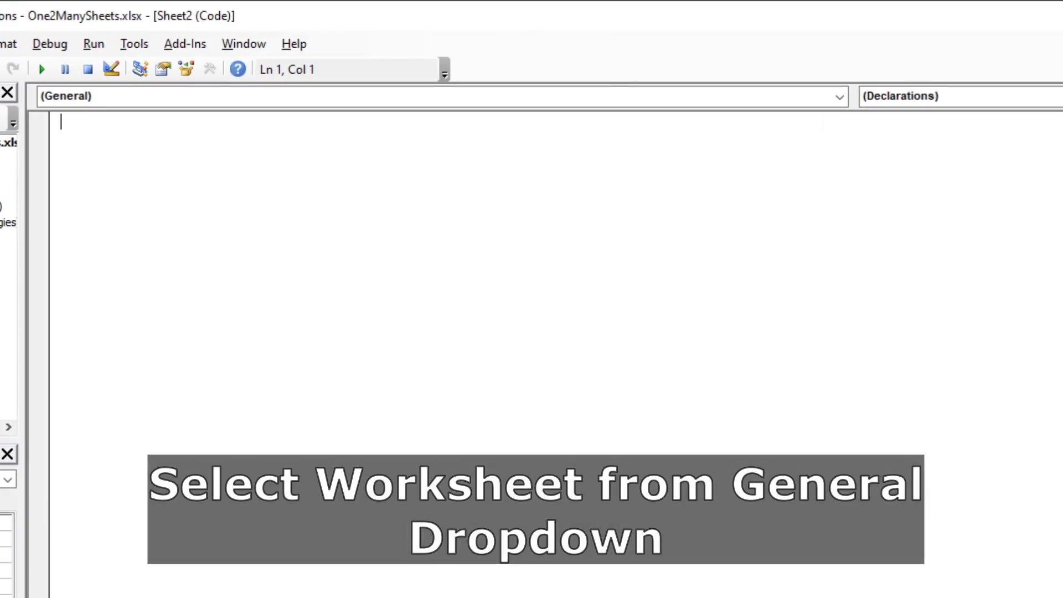
{"action": "left_click", "coordinate": [838, 98]}
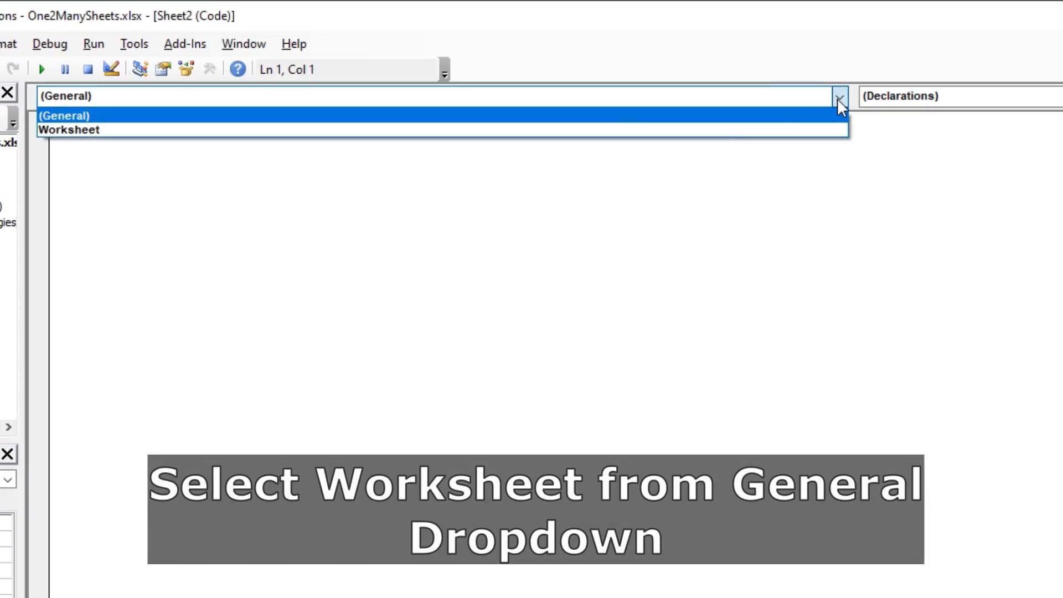
{"action": "left_click", "coordinate": [87, 130]}
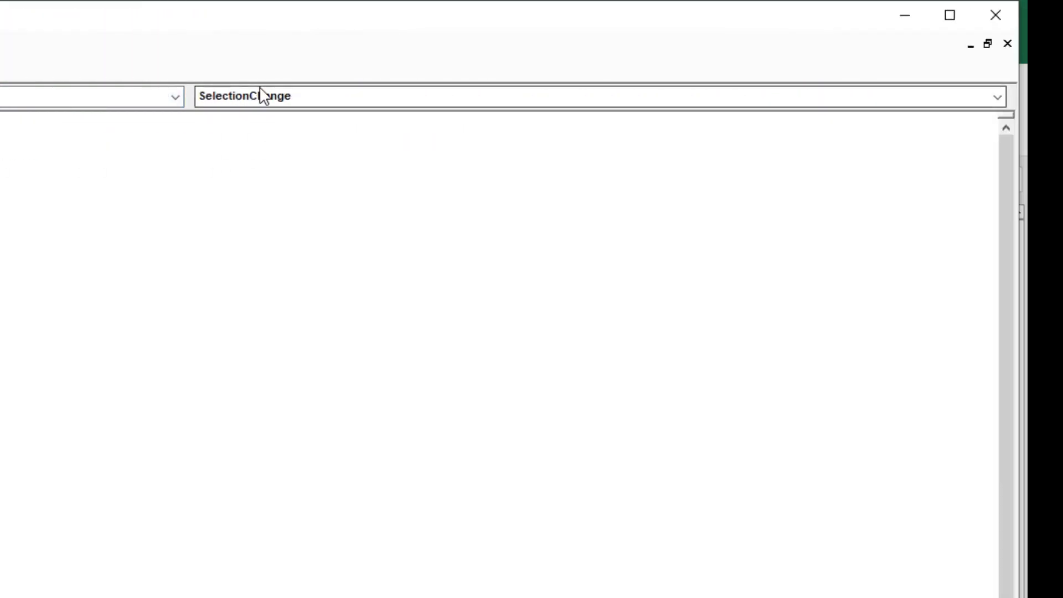
{"action": "left_click", "coordinate": [679, 100]}
{"action": "left_click", "coordinate": [233, 116]}
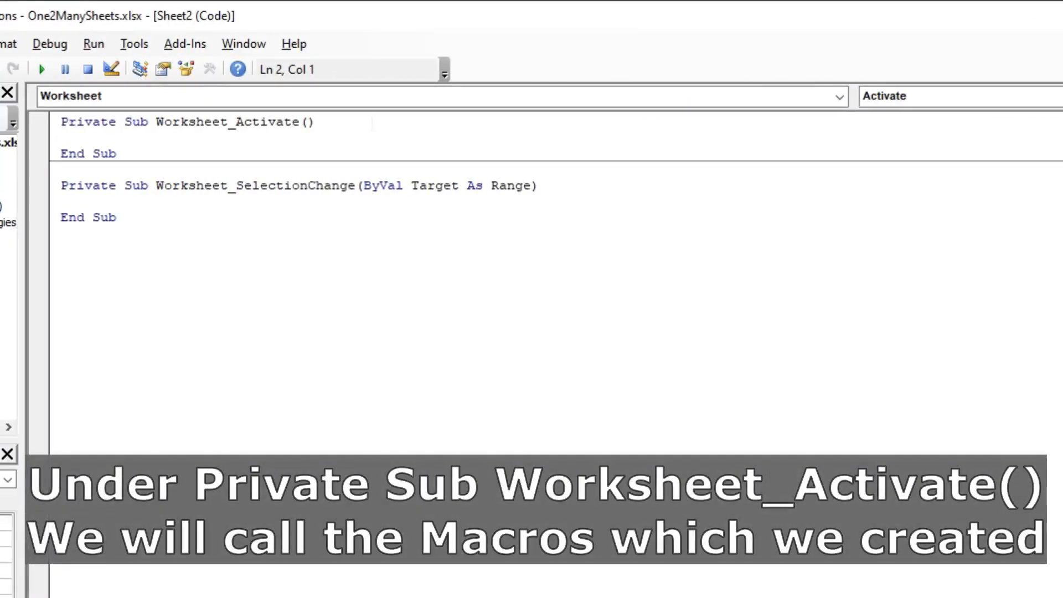
{"action": "type", "text": "Call Max"}
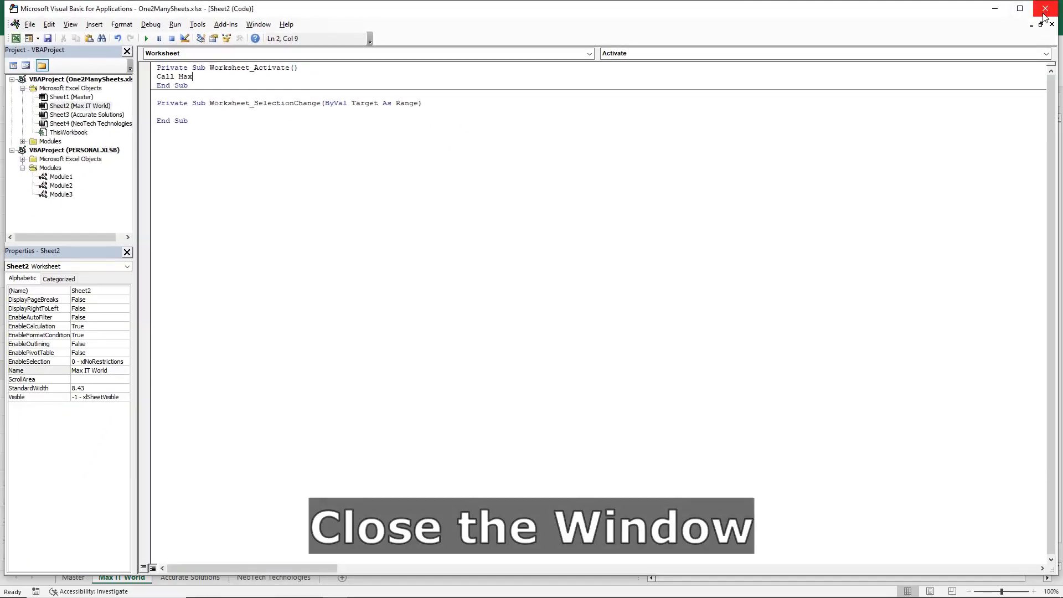
{"action": "left_click", "coordinate": [1043, 13]}
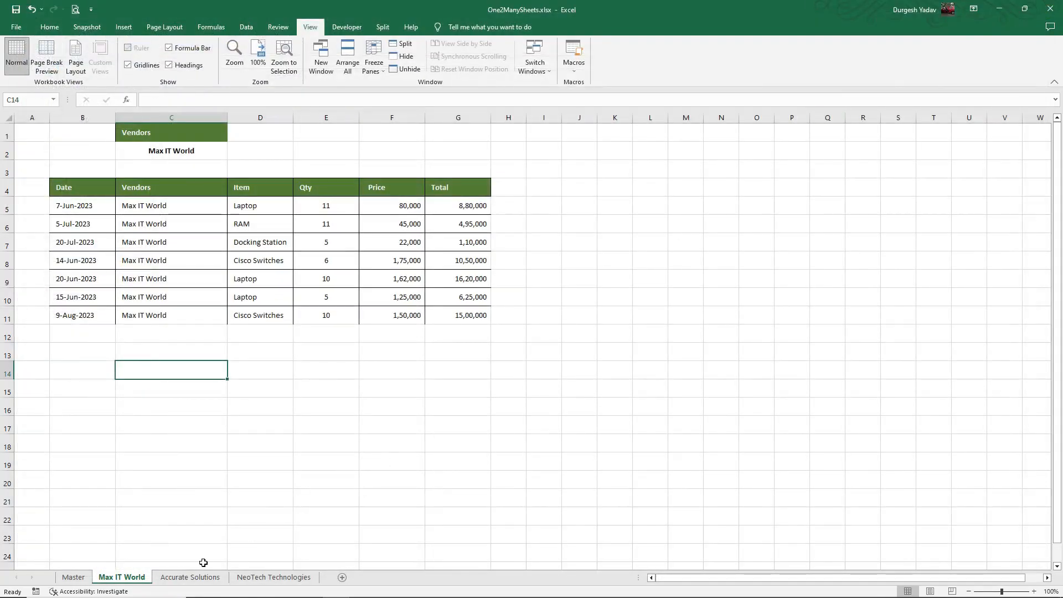
Step: Add a Worksheet_Activate procedure containing Call Accurate to the Accurate Solutions sheet's code, and close the code editor
{"action": "left_click", "coordinate": [191, 578]}
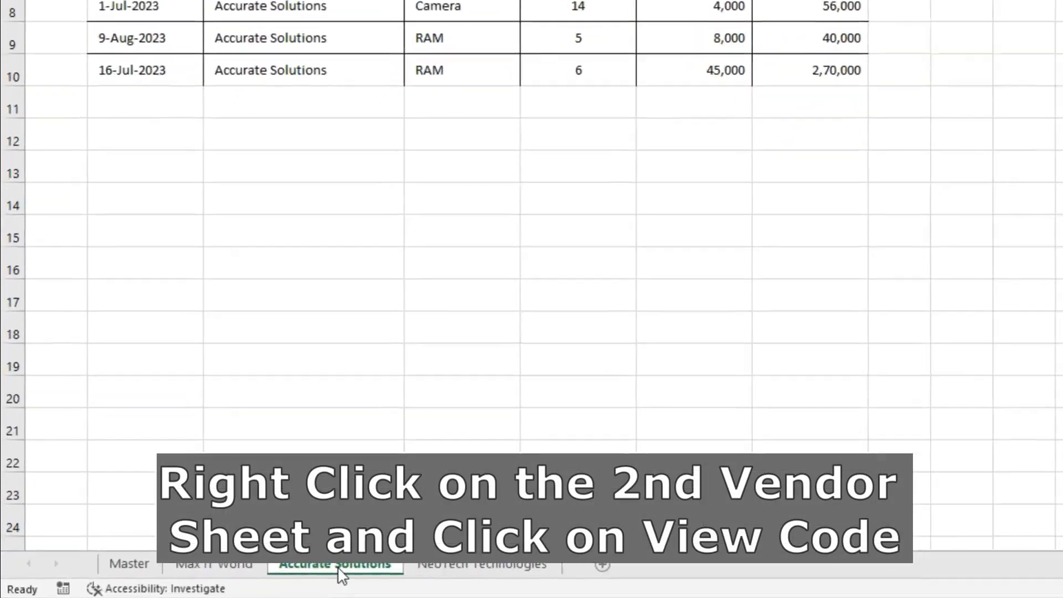
{"action": "right_click", "coordinate": [335, 569]}
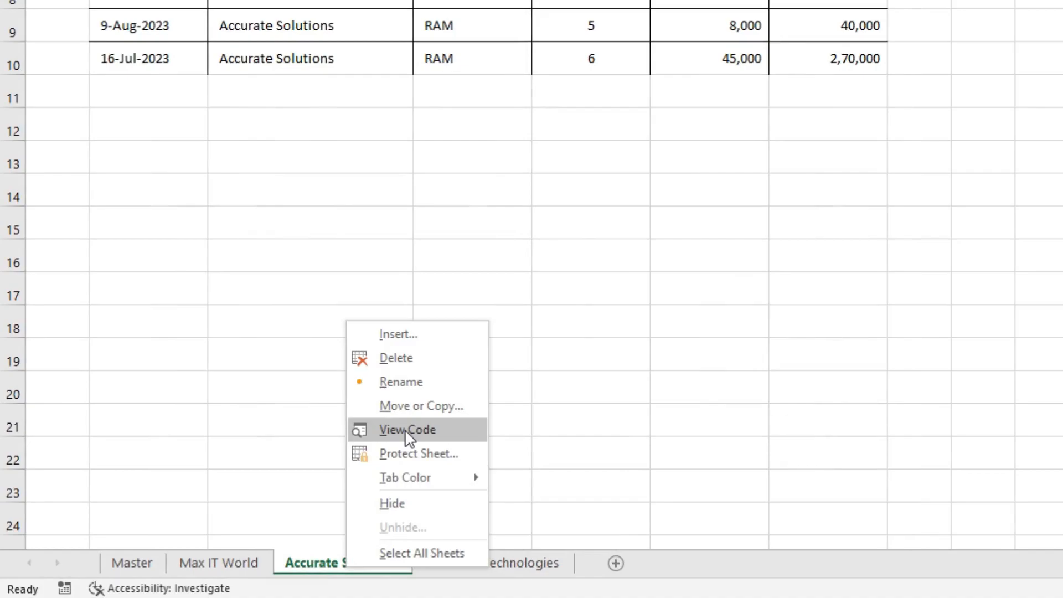
{"action": "left_click", "coordinate": [404, 429]}
{"action": "left_click", "coordinate": [412, 100]}
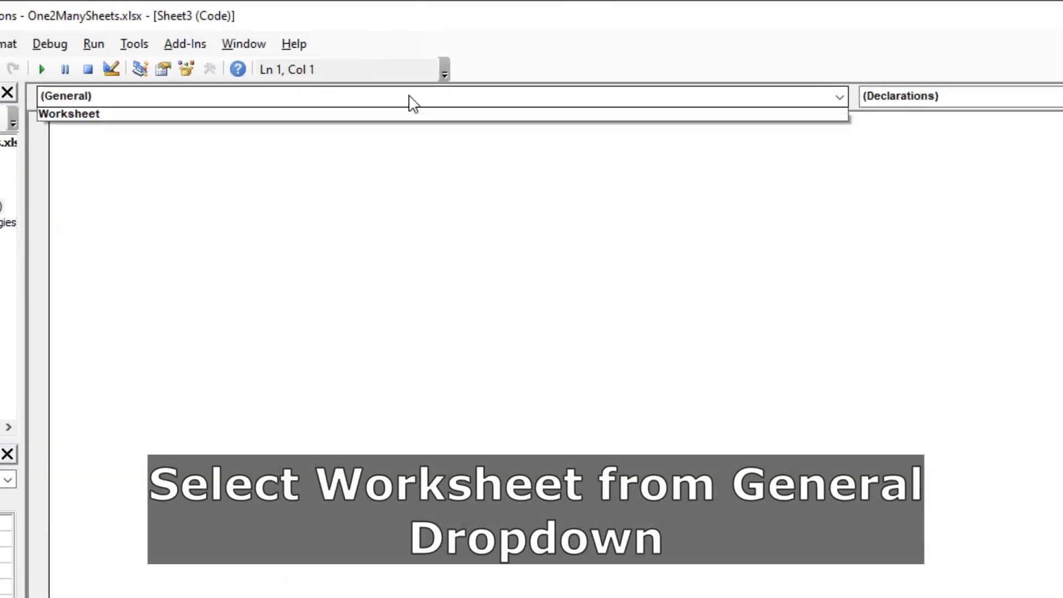
{"action": "left_click", "coordinate": [109, 132]}
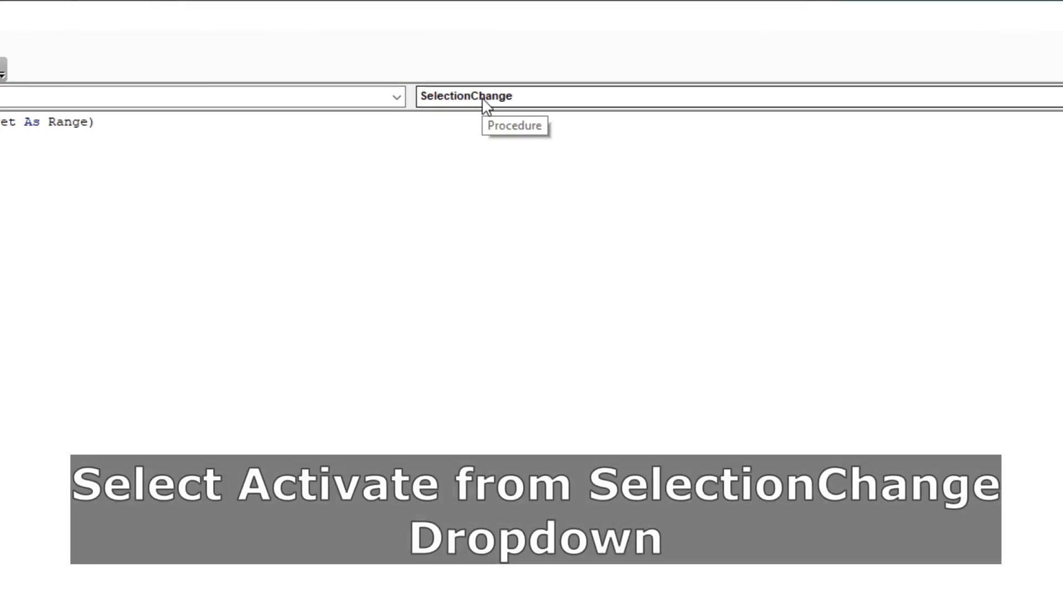
{"action": "left_click", "coordinate": [483, 100]}
{"action": "left_click", "coordinate": [452, 118]}
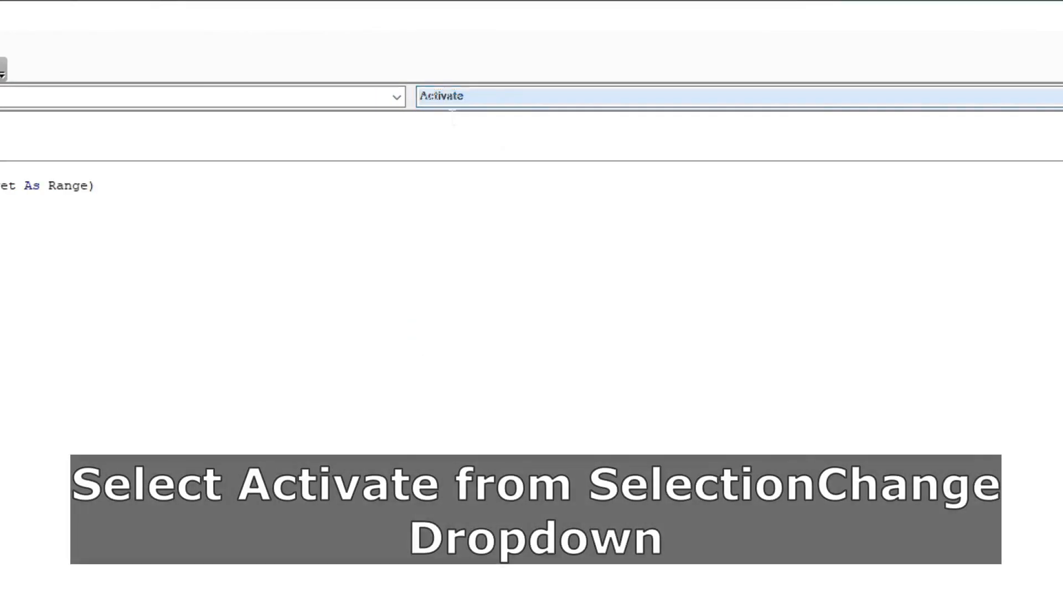
{"action": "type", "text": "Call Accura"}
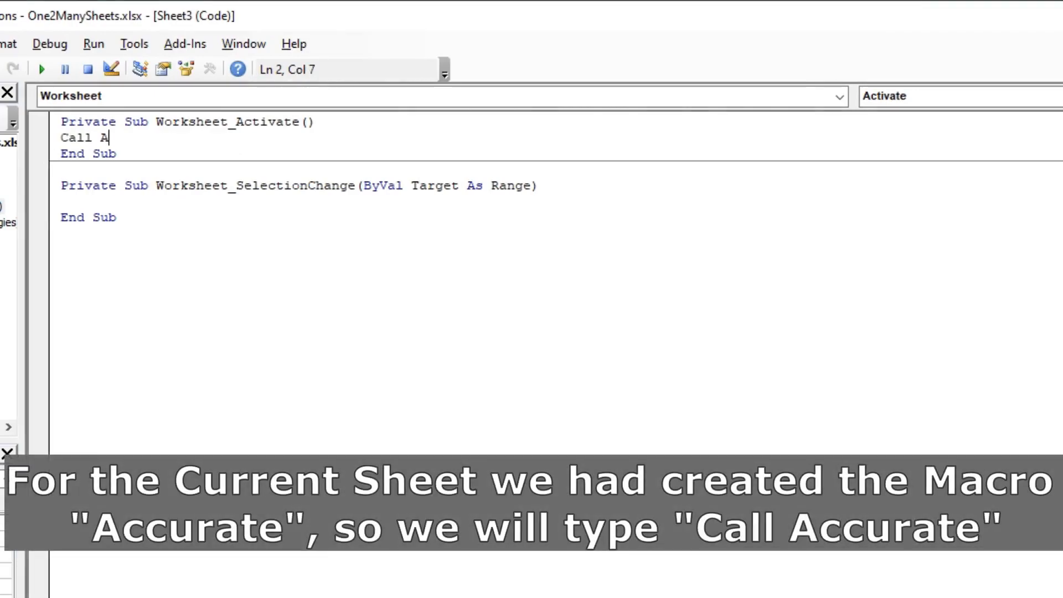
{"action": "type", "text": "te"}
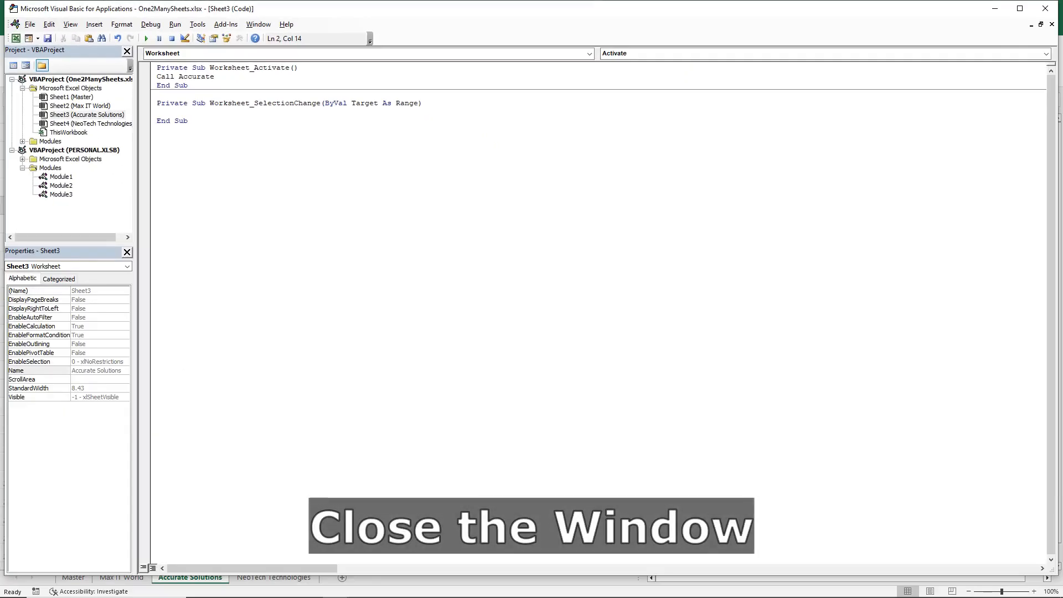
{"action": "left_click", "coordinate": [1043, 10]}
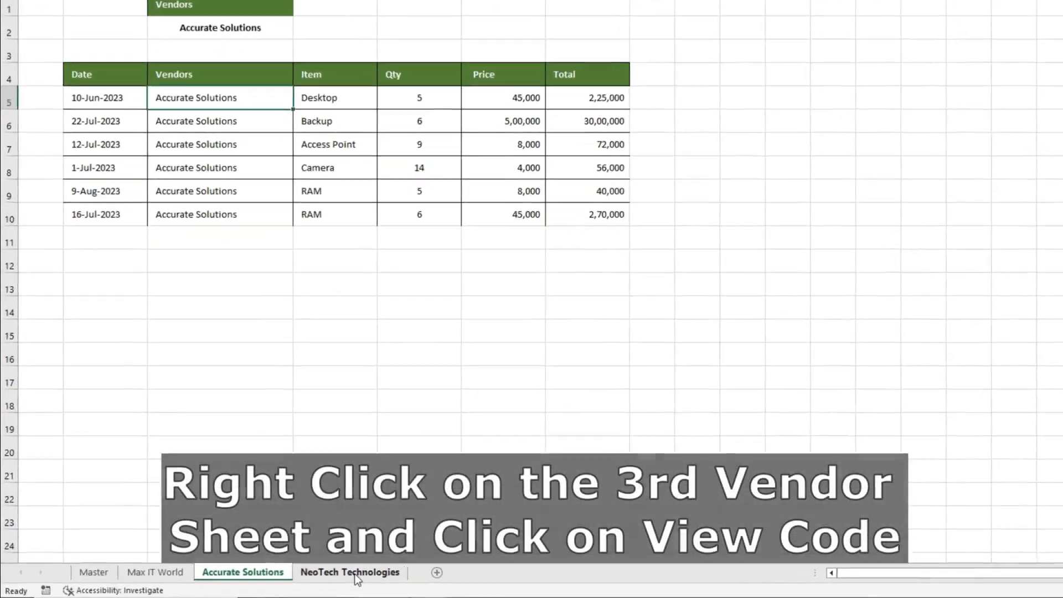
Step: Add a Worksheet_Activate procedure containing Call Neo to the NeoTech Technologies sheet's code, and close the code editor
{"action": "left_click", "coordinate": [270, 577]}
{"action": "right_click", "coordinate": [279, 577]}
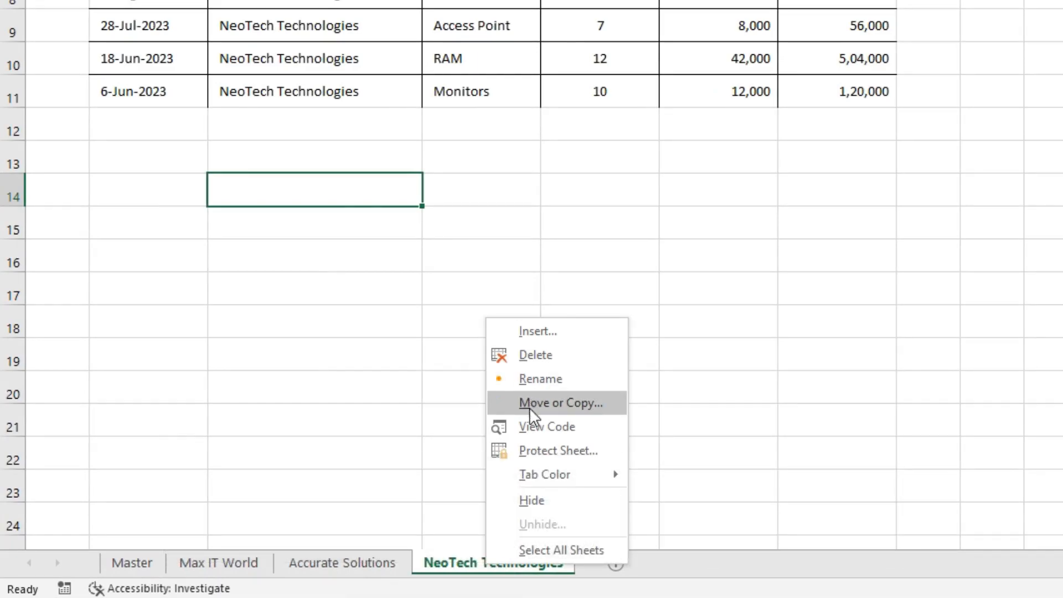
{"action": "left_click", "coordinate": [530, 426]}
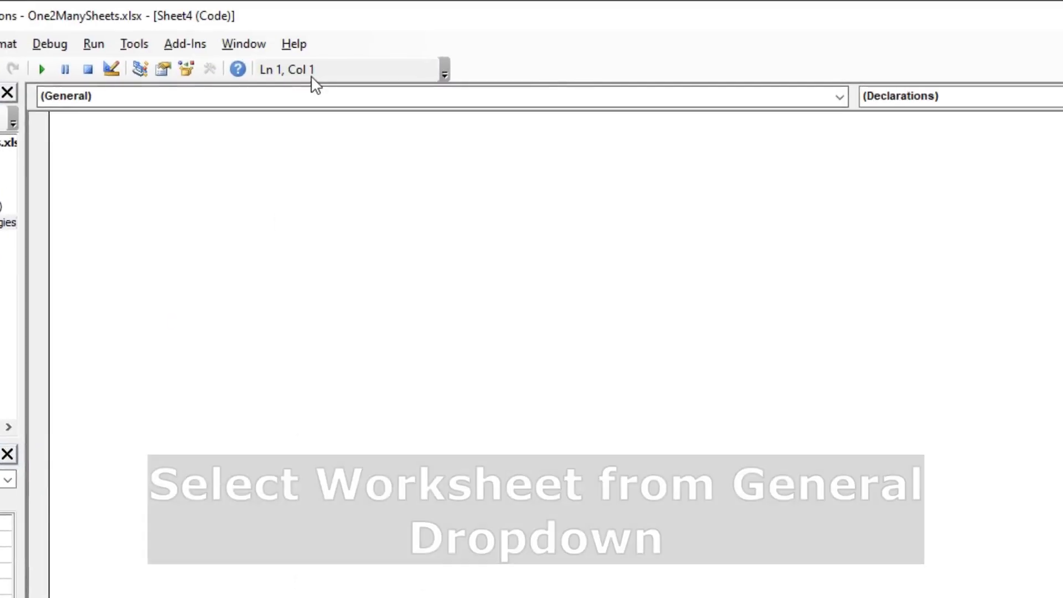
{"action": "left_click", "coordinate": [295, 99]}
{"action": "left_click", "coordinate": [167, 136]}
{"action": "left_click", "coordinate": [966, 99]}
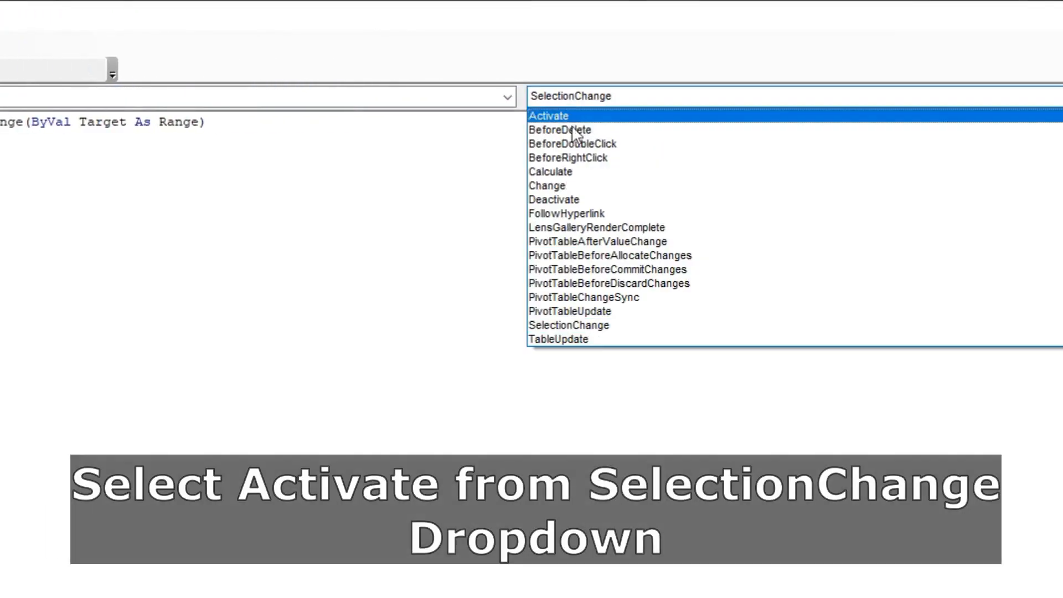
{"action": "left_click", "coordinate": [554, 115]}
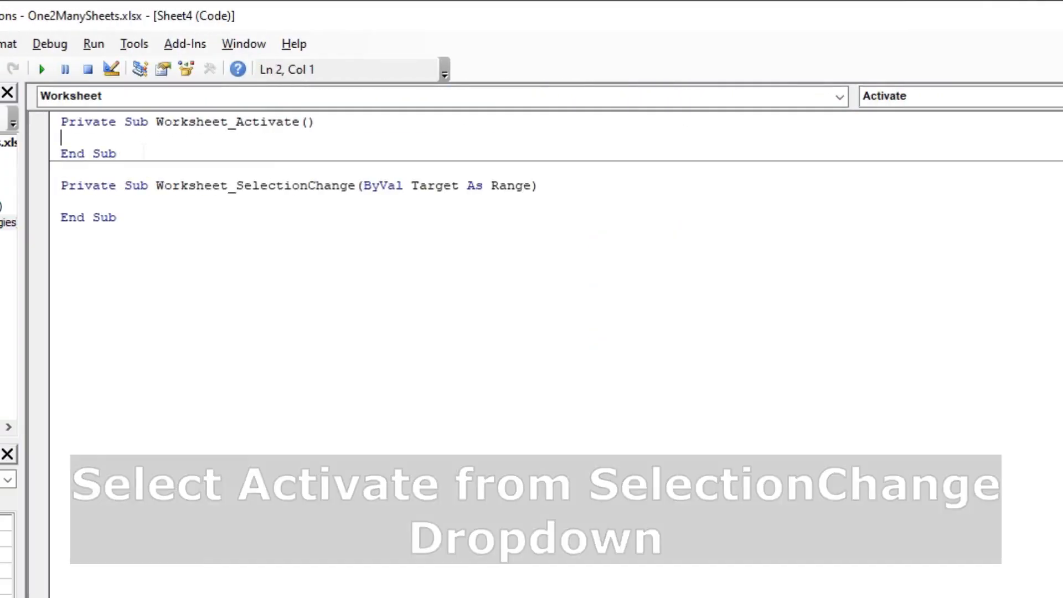
{"action": "type", "text": "Call"}
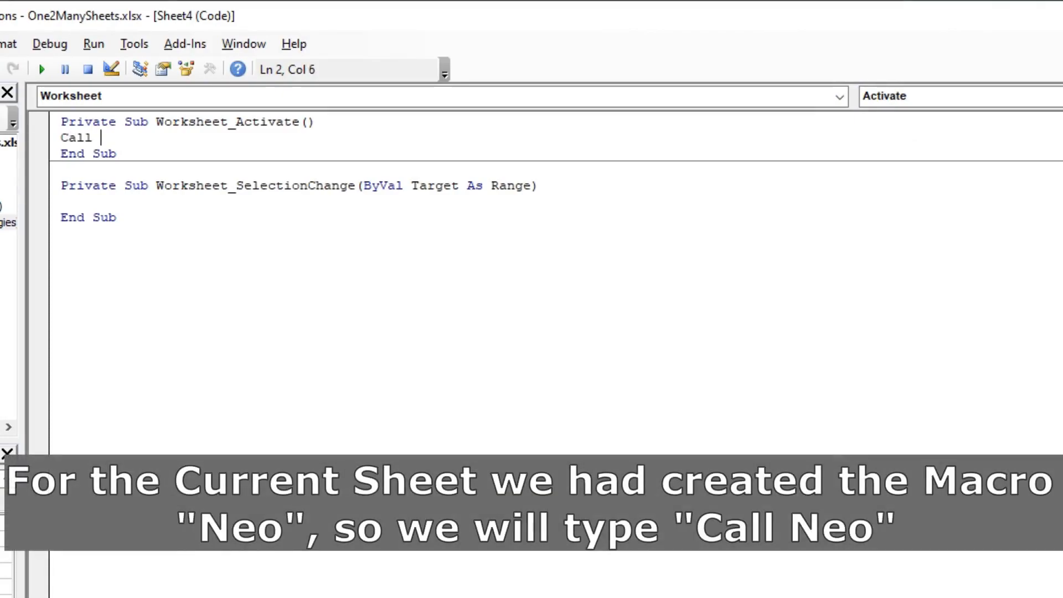
{"action": "type", "text": " Neo"}
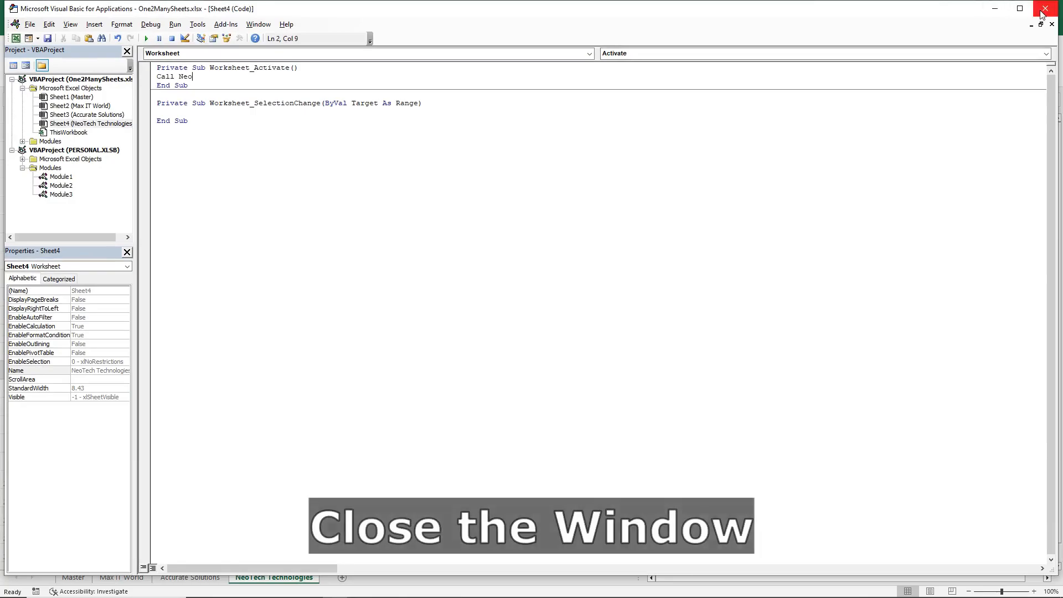
{"action": "left_click", "coordinate": [1044, 9]}
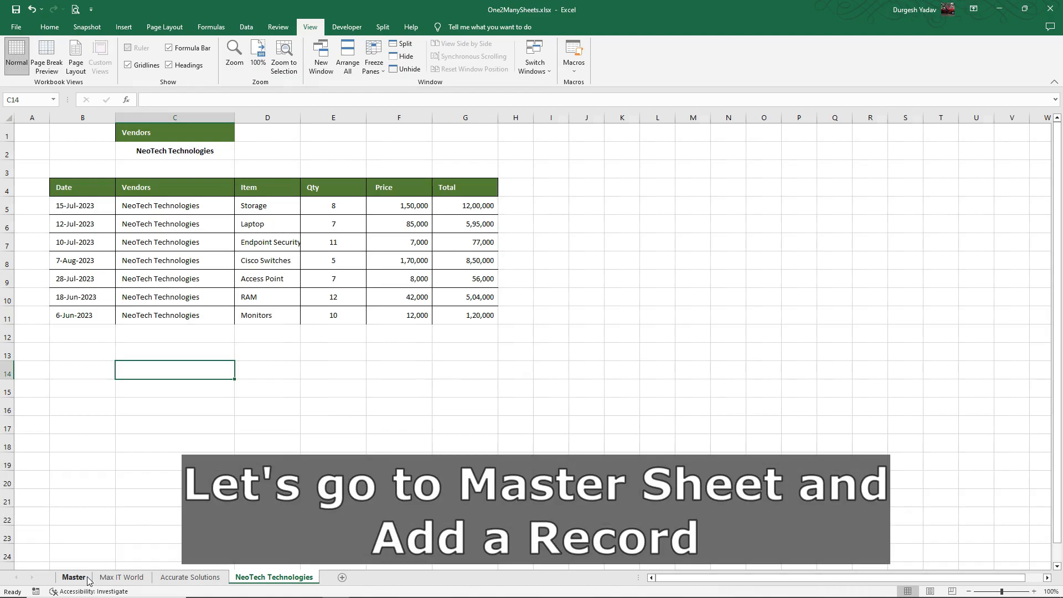
Step: Start a new record in row 23 of the Master sheet with date 16-Jun-2023 and vendor Max IT World
{"action": "left_click", "coordinate": [88, 577]}
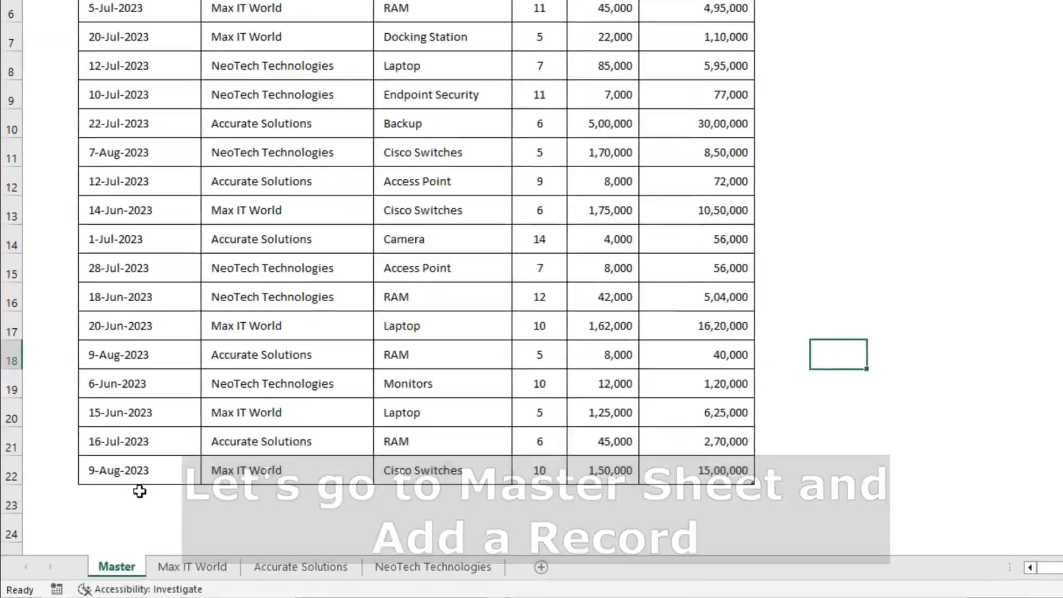
{"action": "left_click", "coordinate": [100, 533]}
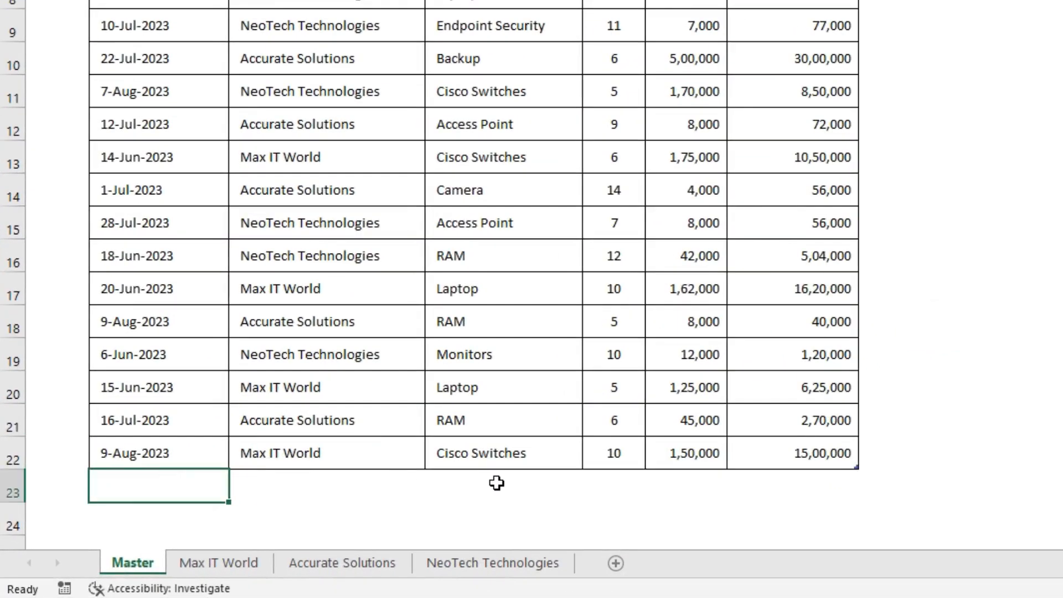
{"action": "type", "text": "16-"}
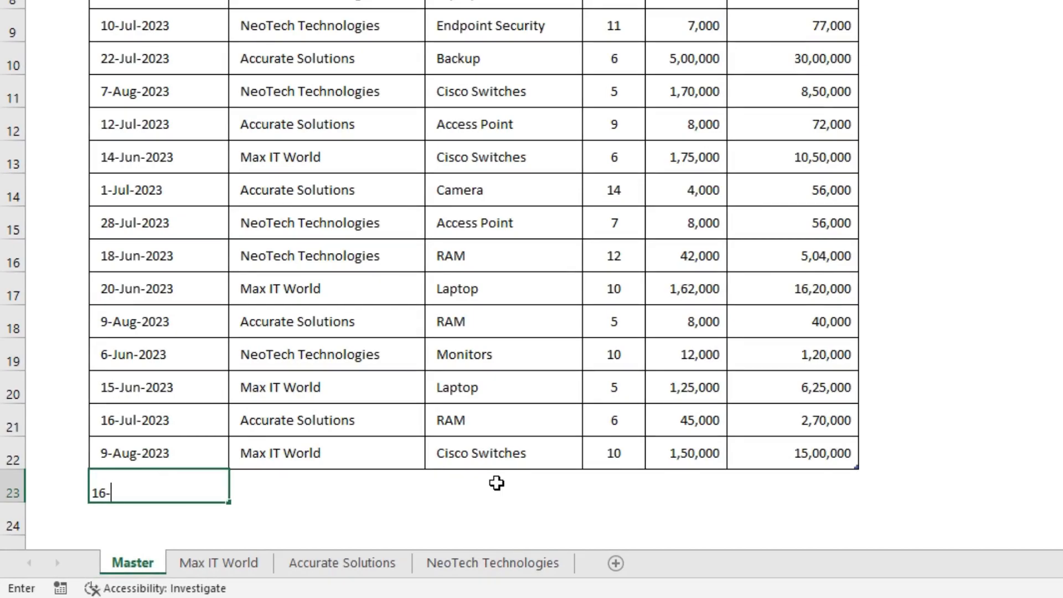
{"action": "key", "text": "Return"}
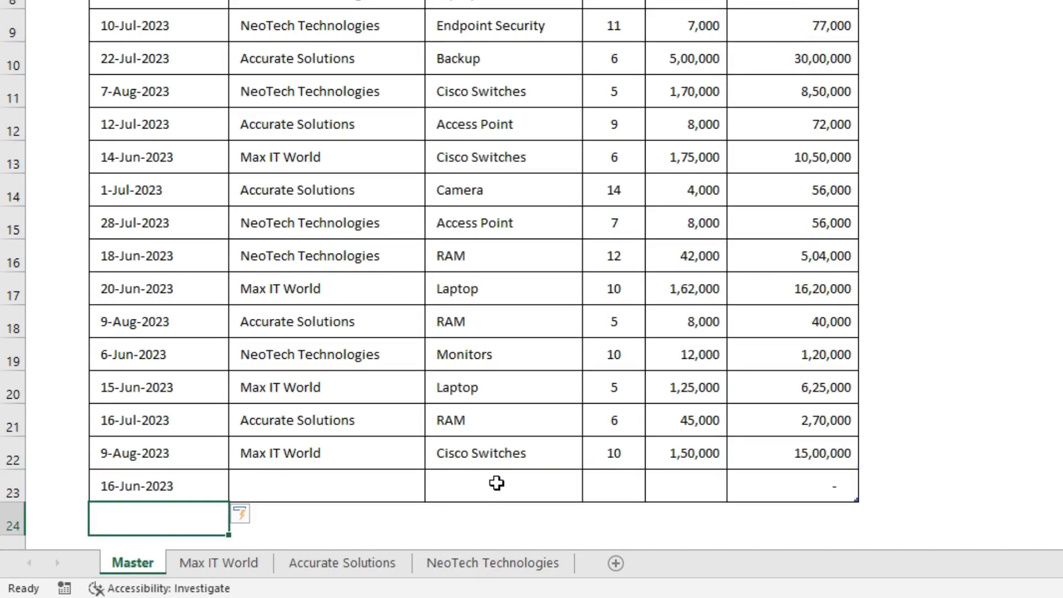
{"action": "key", "text": "Up"}
{"action": "key", "text": "Right"}
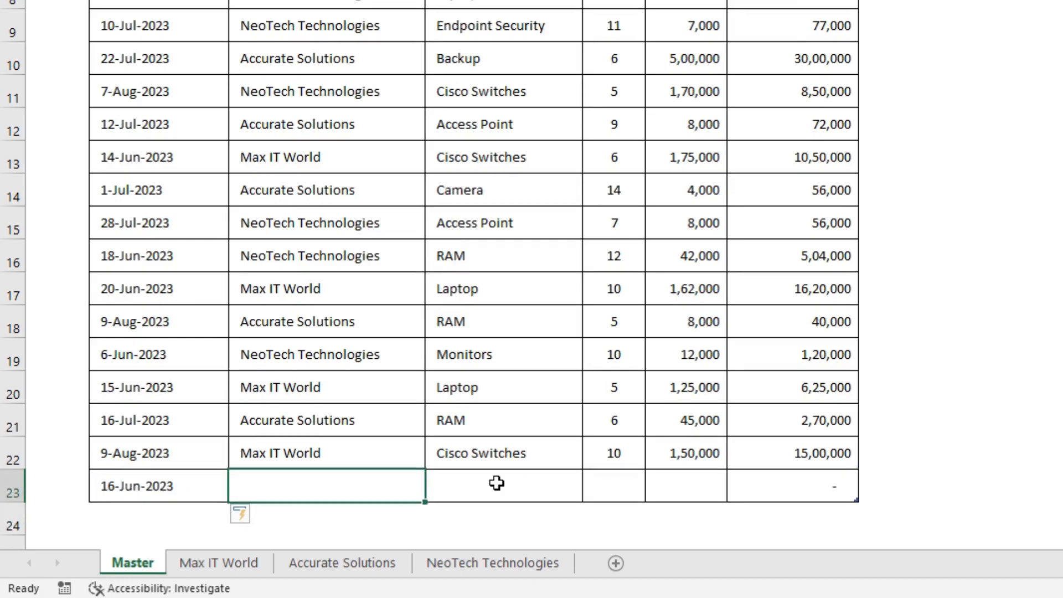
{"action": "type", "text": "Ma"}
{"action": "key", "text": "Return"}
{"action": "key", "text": "Up"}
{"action": "key", "text": "Right"}
Step: Complete the Master sheet's row 23 record with item Macbook, quantity 10 and price 210000, and select the record
{"action": "type", "text": "Mac"}
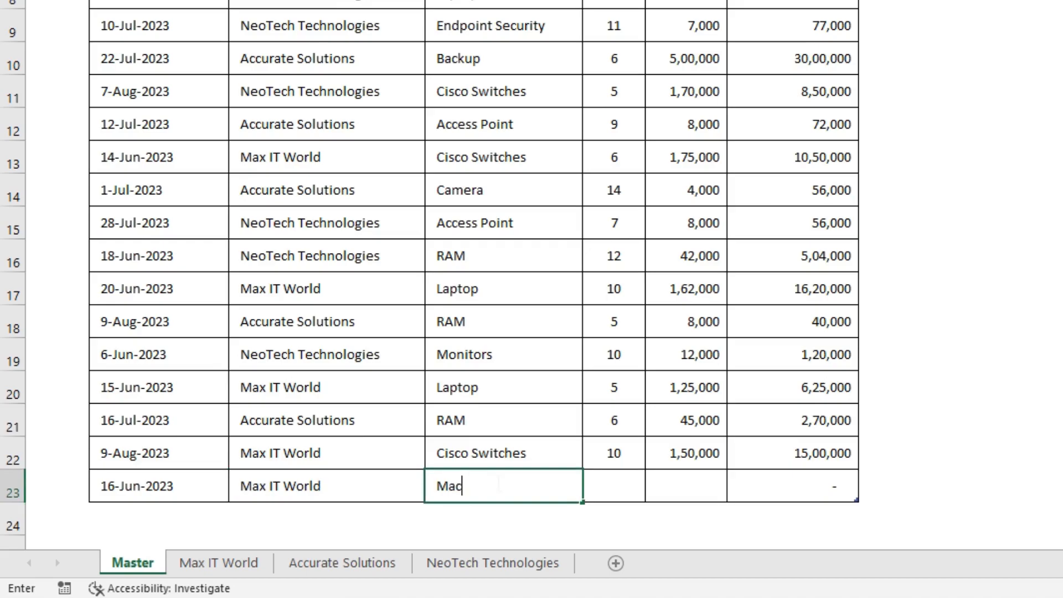
{"action": "type", "text": "book"}
{"action": "key", "text": "Return"}
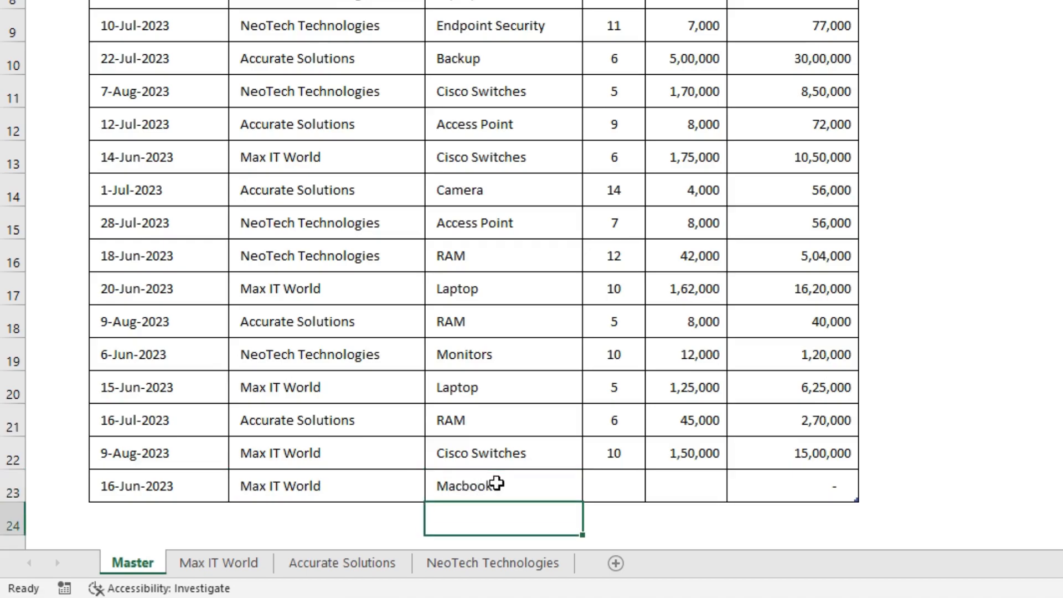
{"action": "key", "text": "Up"}
{"action": "key", "text": "Right"}
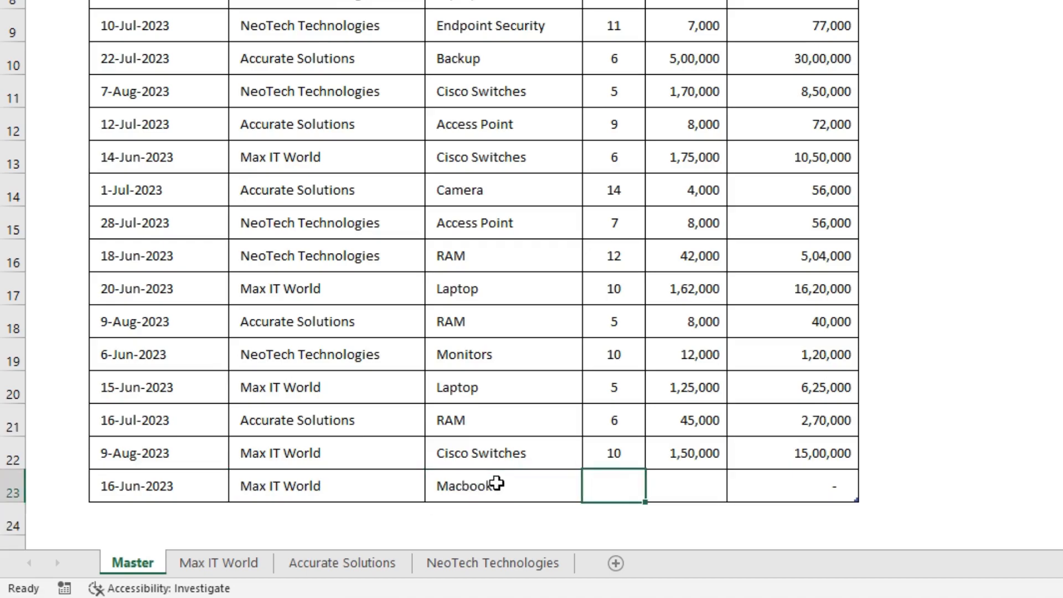
{"action": "type", "text": "10"}
{"action": "key", "text": "Tab"}
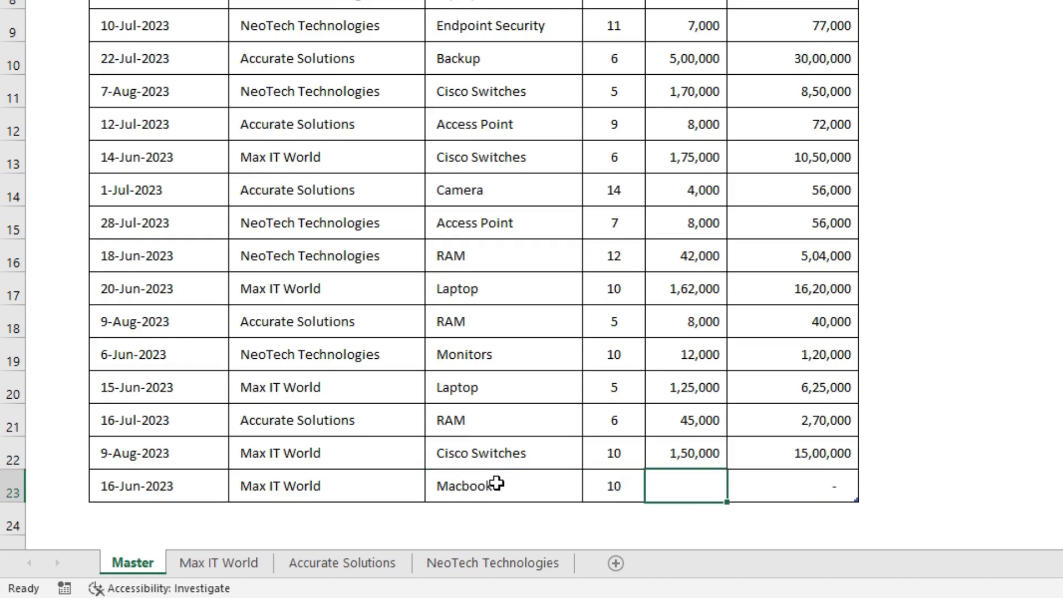
{"action": "type", "text": "210000"}
{"action": "key", "text": "Return"}
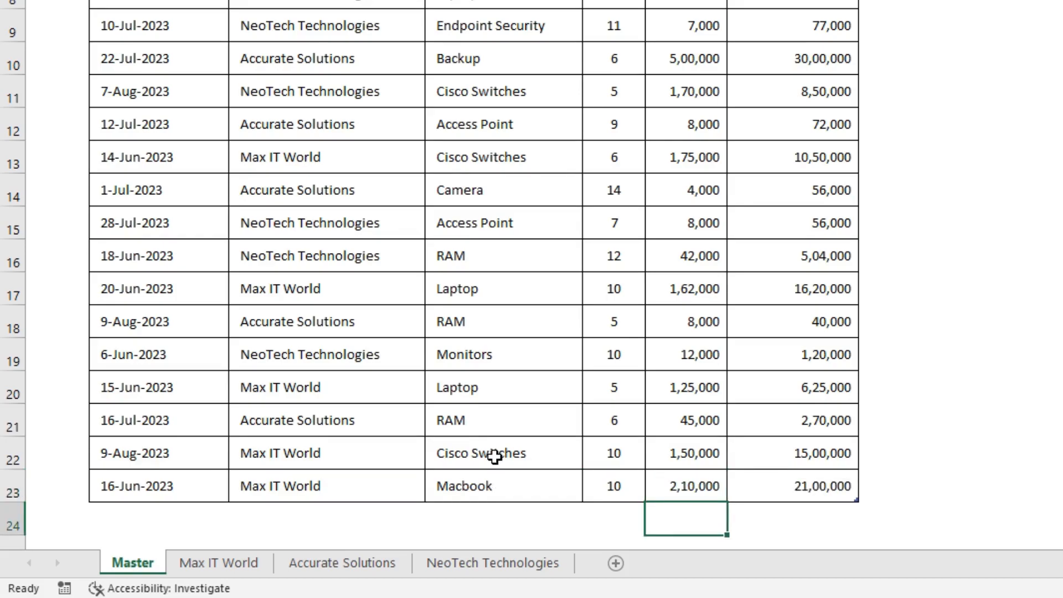
{"action": "left_click", "coordinate": [131, 487]}
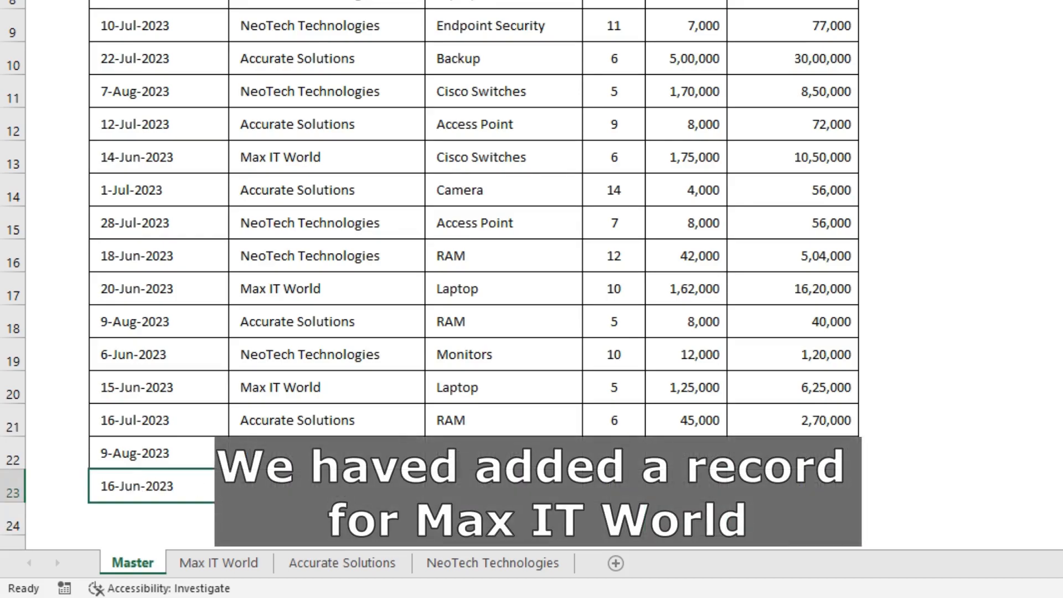
{"action": "left_click_drag", "start_coordinate": [131, 487], "coordinate": [788, 486]}
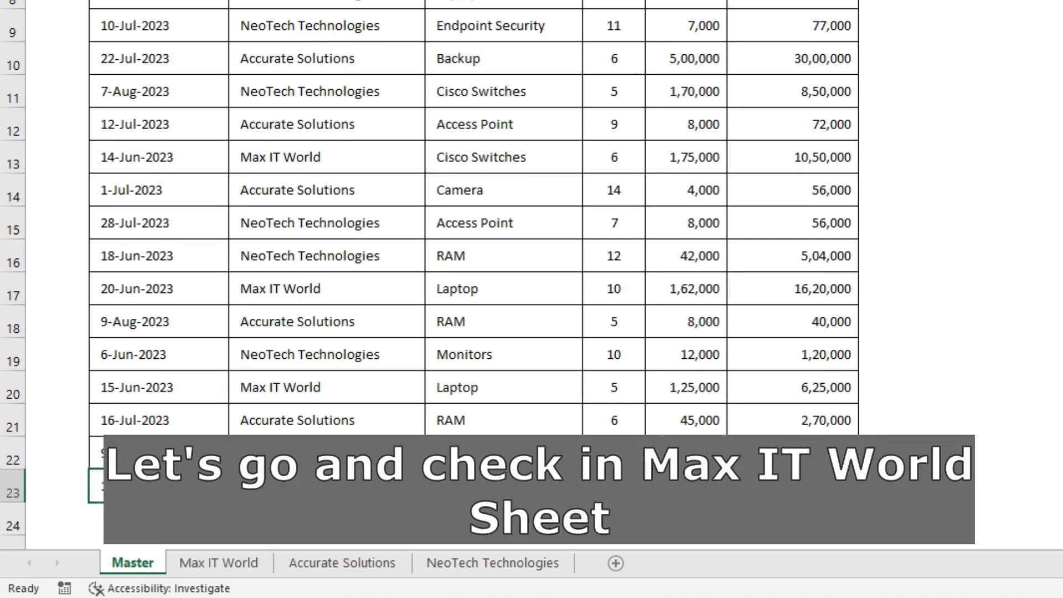
Step: Check the Max IT World sheet for the 16-Jun-2023 Macbook record, selecting its full row of data
{"action": "left_click", "coordinate": [237, 560]}
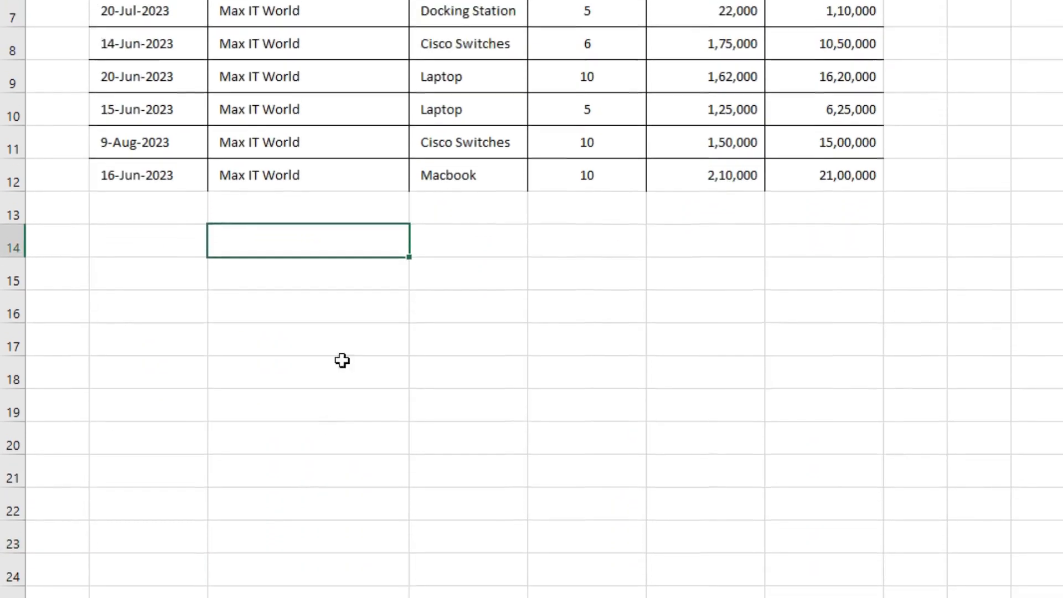
{"action": "left_click_drag", "start_coordinate": [160, 167], "coordinate": [538, 173]}
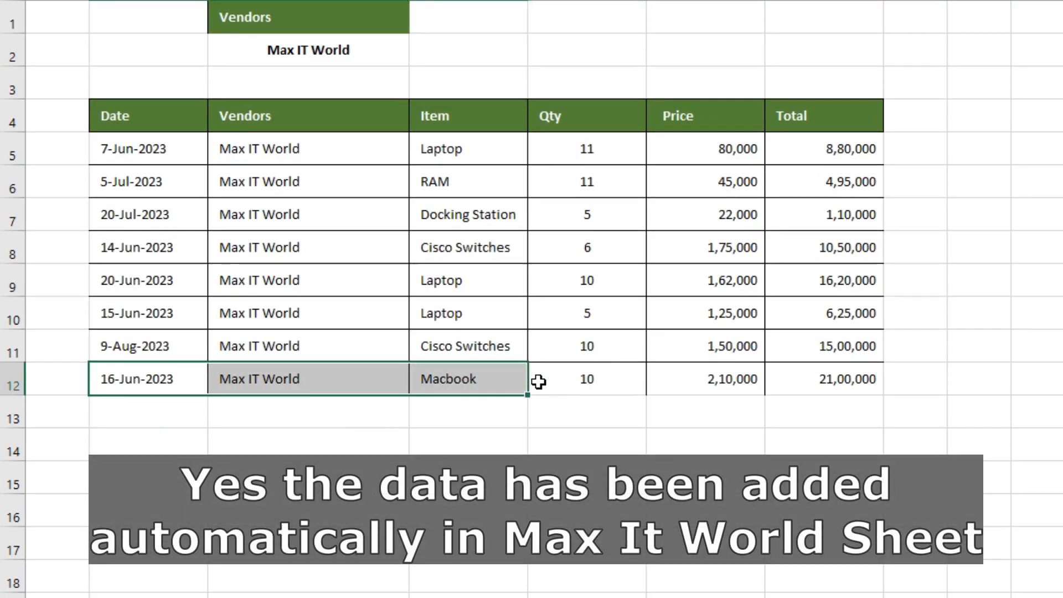
{"action": "left_click_drag", "start_coordinate": [537, 381], "coordinate": [783, 380]}
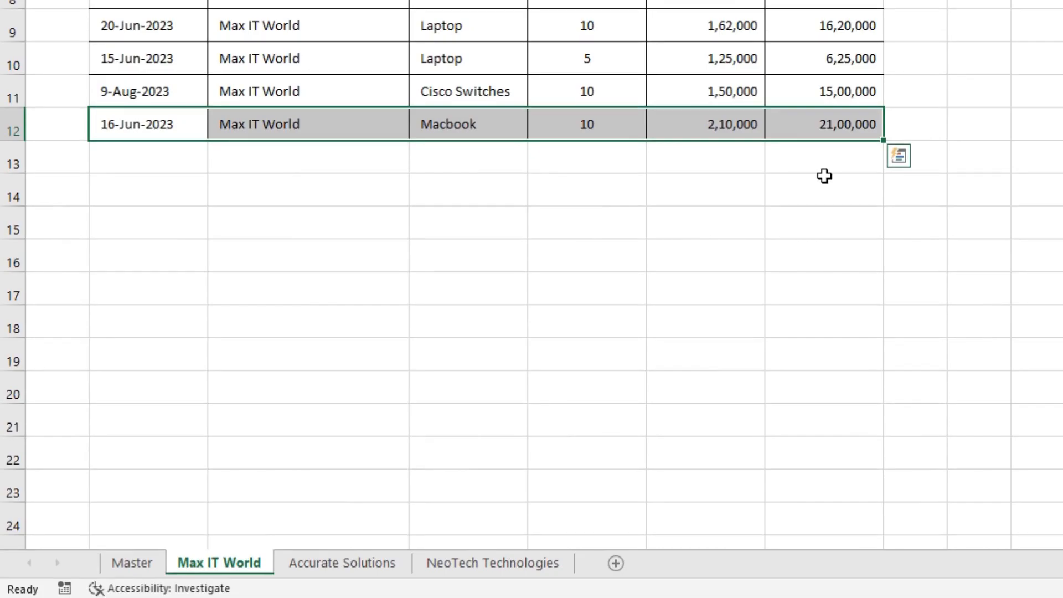
{"action": "left_click", "coordinate": [202, 459]}
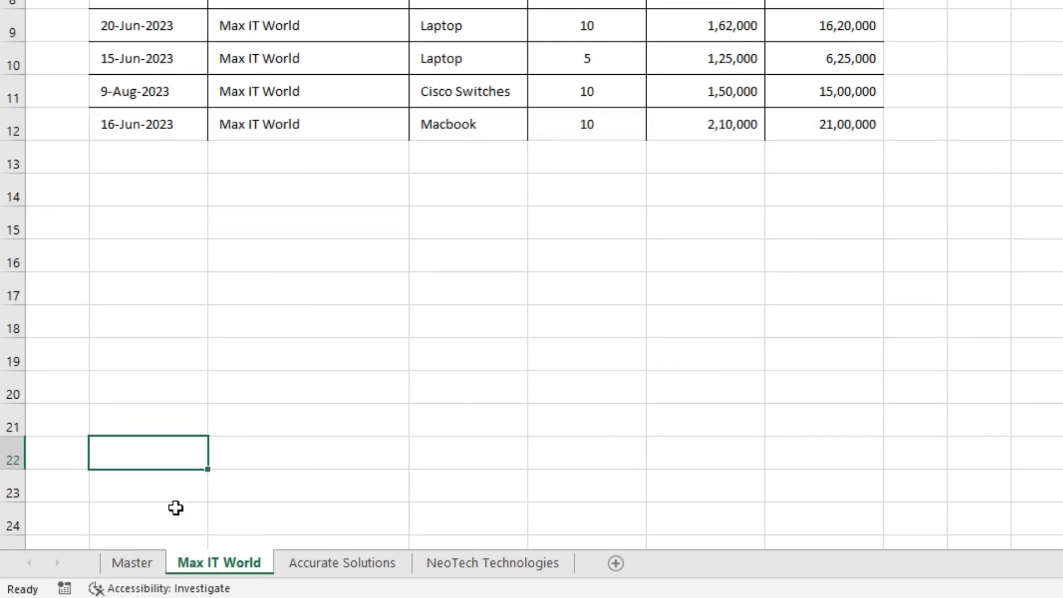
Step: Start a new record in row 24 of the Master sheet with date 24-Jul-2023 and vendor Accurate Solutions
{"action": "left_click", "coordinate": [133, 563]}
{"action": "scroll", "coordinate": [339, 340], "scroll_direction": "down", "scroll_amount": 2}
{"action": "left_click", "coordinate": [261, 357]}
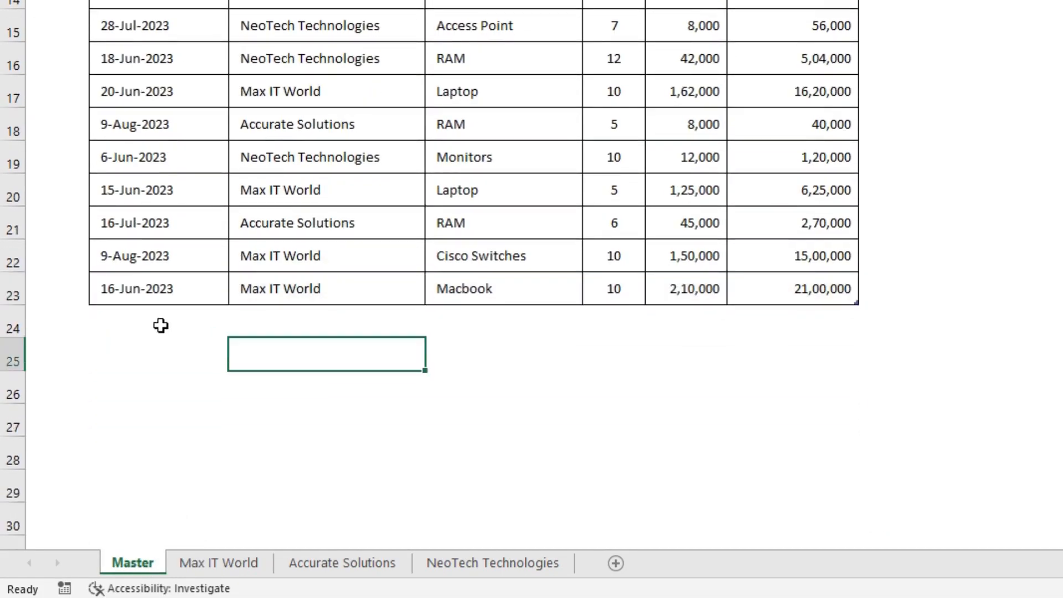
{"action": "left_click", "coordinate": [153, 319]}
{"action": "type", "text": "24"}
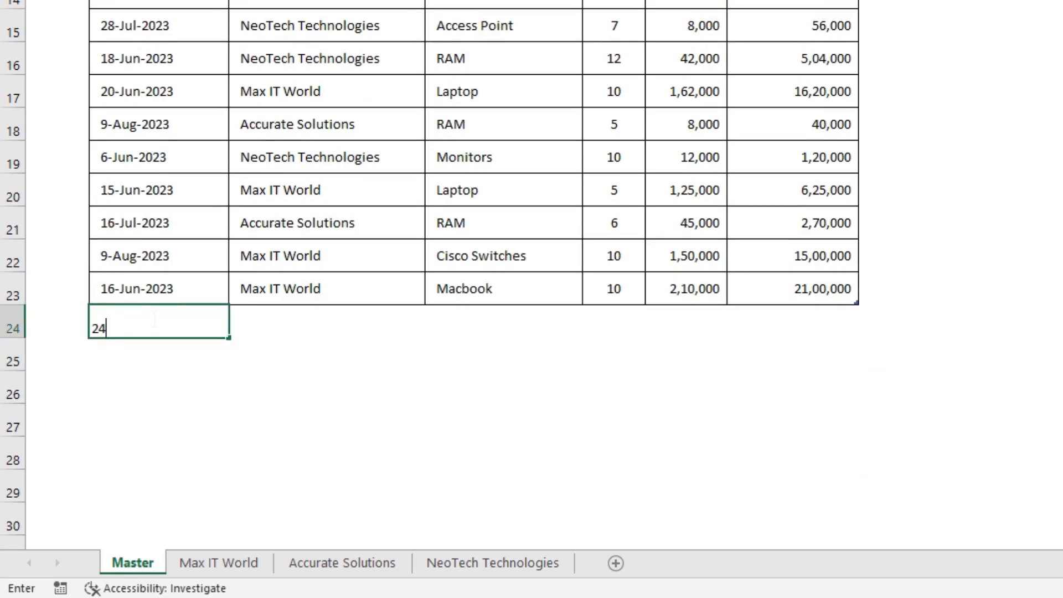
{"action": "key", "text": "Return"}
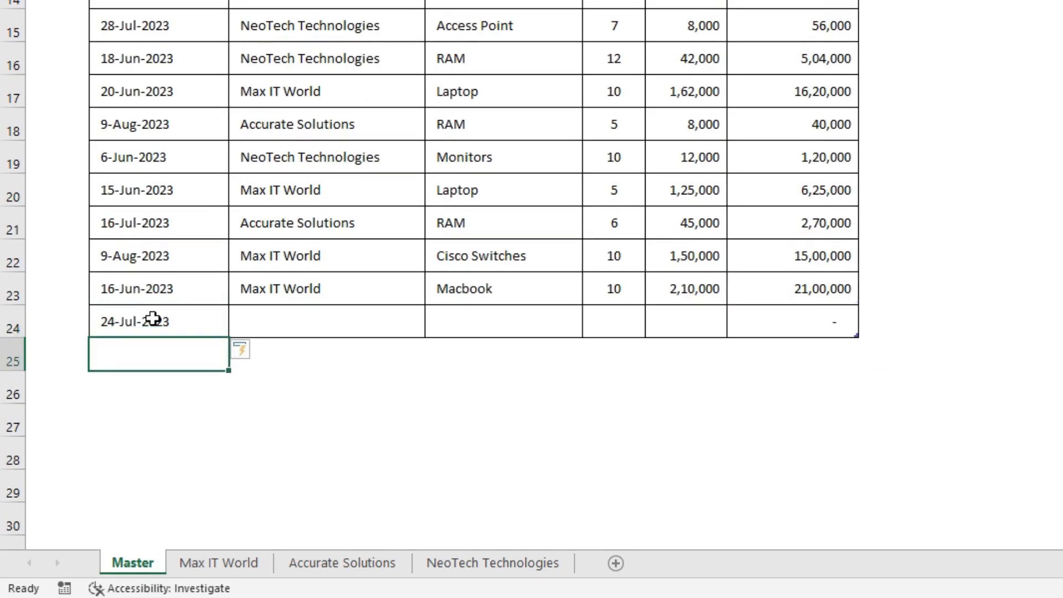
{"action": "key", "text": "Up"}
{"action": "key", "text": "Right"}
{"action": "type", "text": "Ac"}
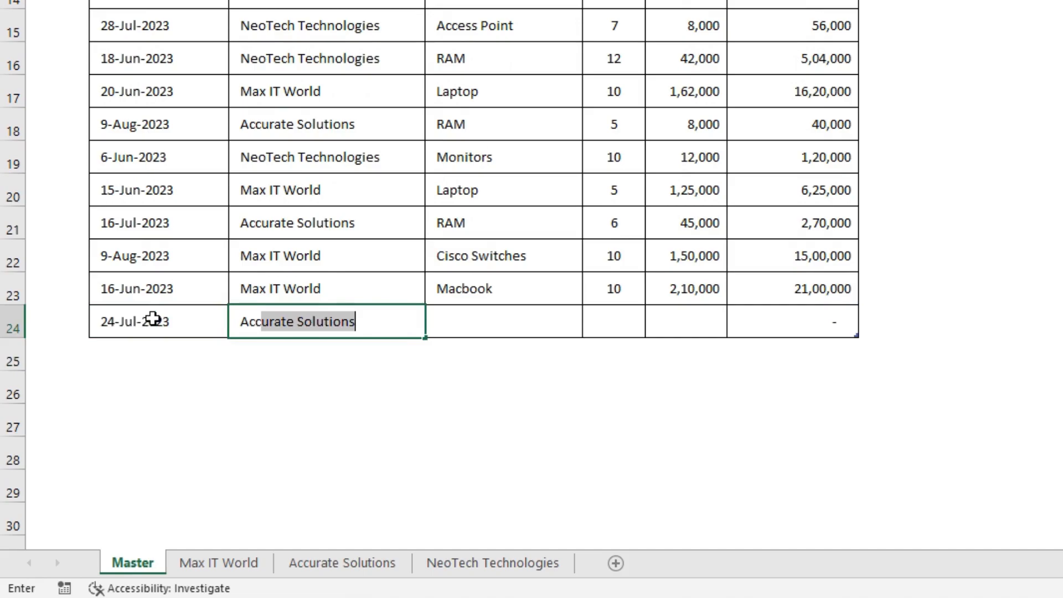
{"action": "key", "text": "Tab"}
Step: Complete the Master sheet's row 24 record with item Camera, quantity 25 and price 4,500, and select the record
{"action": "type", "text": "Cam"}
{"action": "key", "text": "Return"}
{"action": "key", "text": "Up"}
{"action": "key", "text": "Right"}
{"action": "type", "text": "25"}
{"action": "key", "text": "Return"}
{"action": "key", "text": "Up"}
{"action": "key", "text": "Right"}
{"action": "type", "text": "4"}
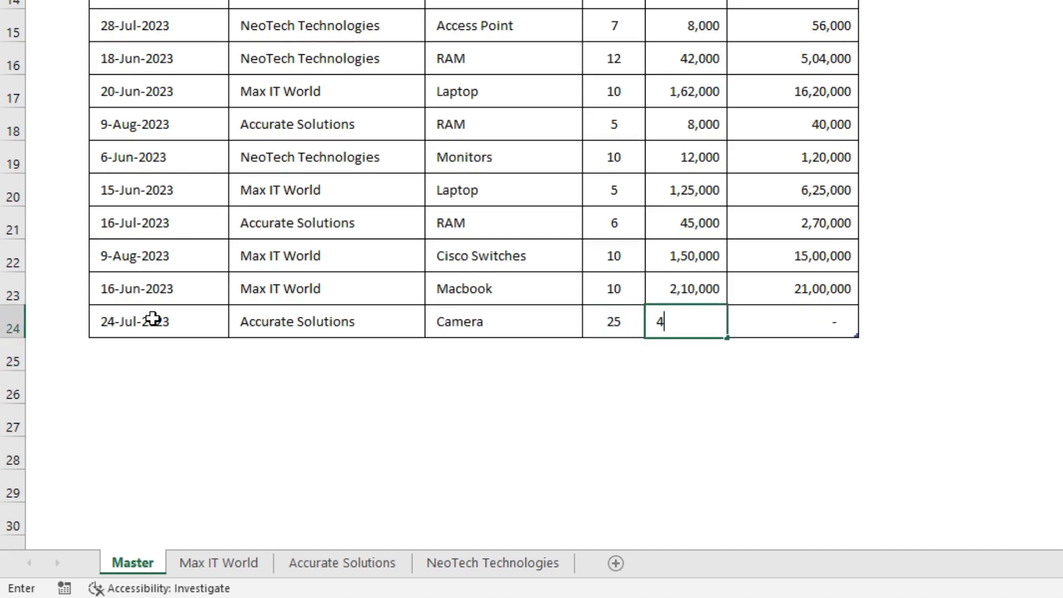
{"action": "key", "text": "Return"}
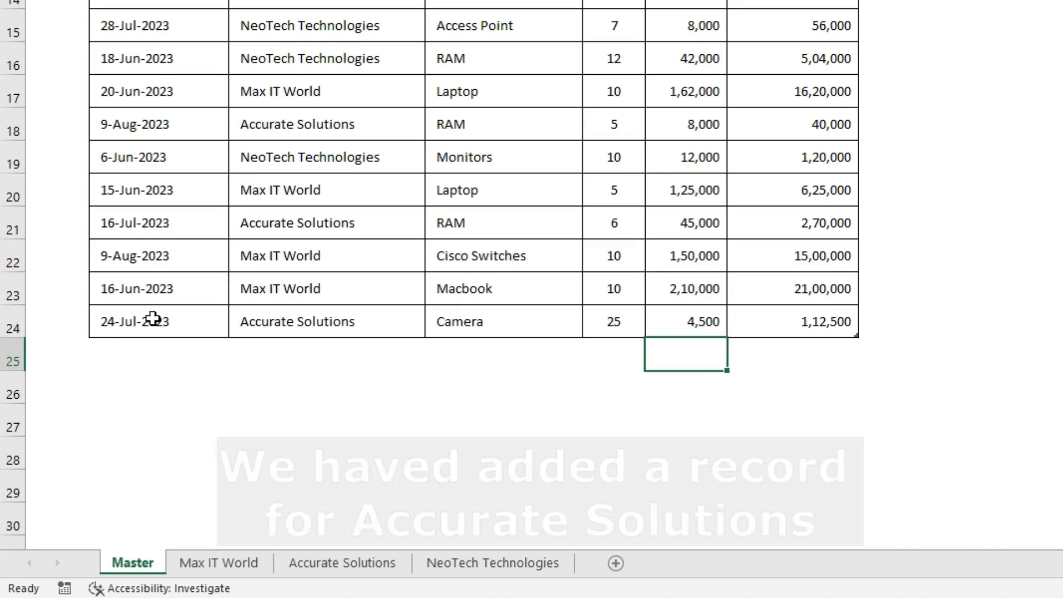
{"action": "left_click_drag", "start_coordinate": [147, 321], "coordinate": [773, 319]}
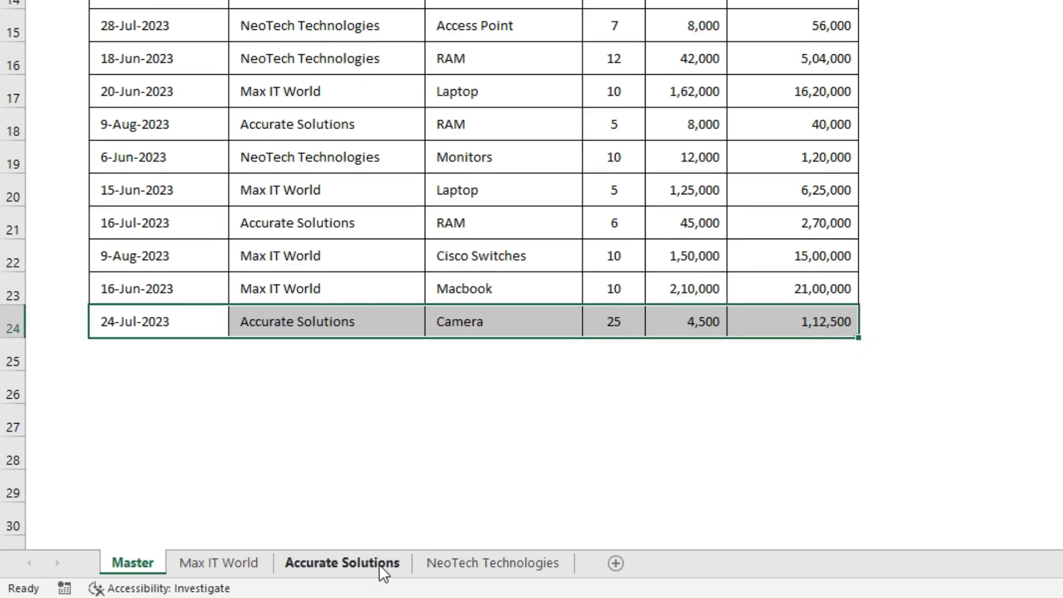
Step: Check the Accurate Solutions sheet for the 24-Jul-2023 Camera record, selecting its full row of data
{"action": "left_click", "coordinate": [382, 563]}
{"action": "scroll", "coordinate": [183, 363], "scroll_direction": "up", "scroll_amount": 3}
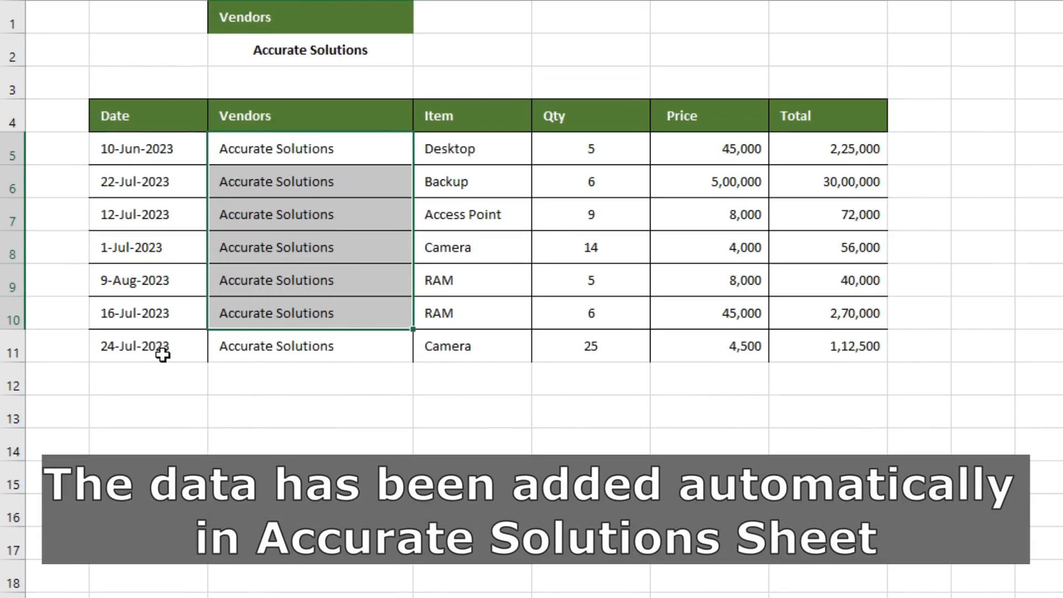
{"action": "left_click_drag", "start_coordinate": [158, 349], "coordinate": [820, 352]}
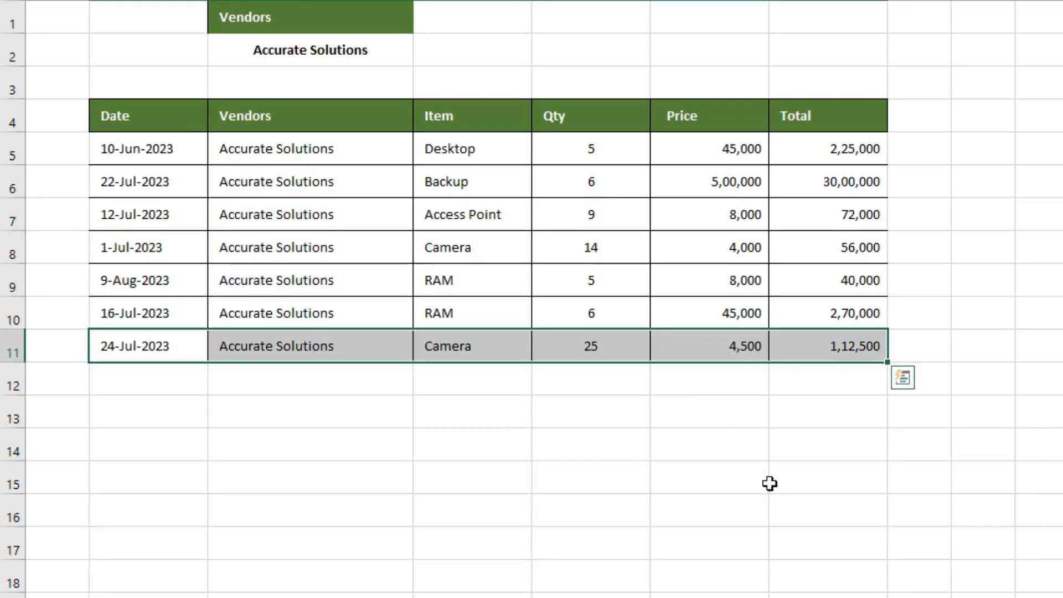
{"action": "left_click", "coordinate": [769, 484]}
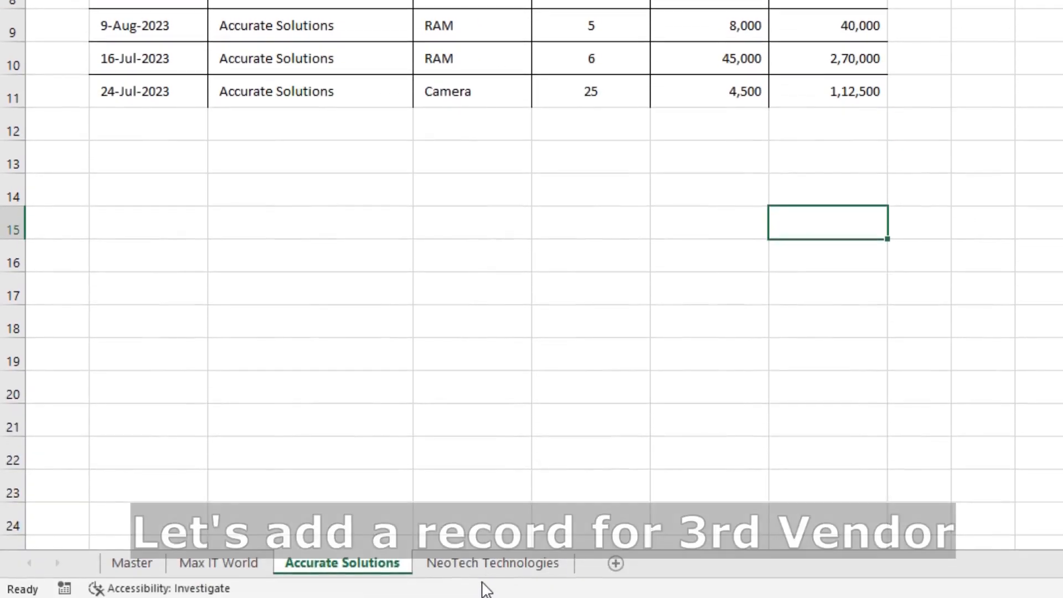
Step: Start a new record in row 25 of the Master sheet with date 28-Aug-2023 and vendor NeoTech Technologies
{"action": "left_click", "coordinate": [138, 564]}
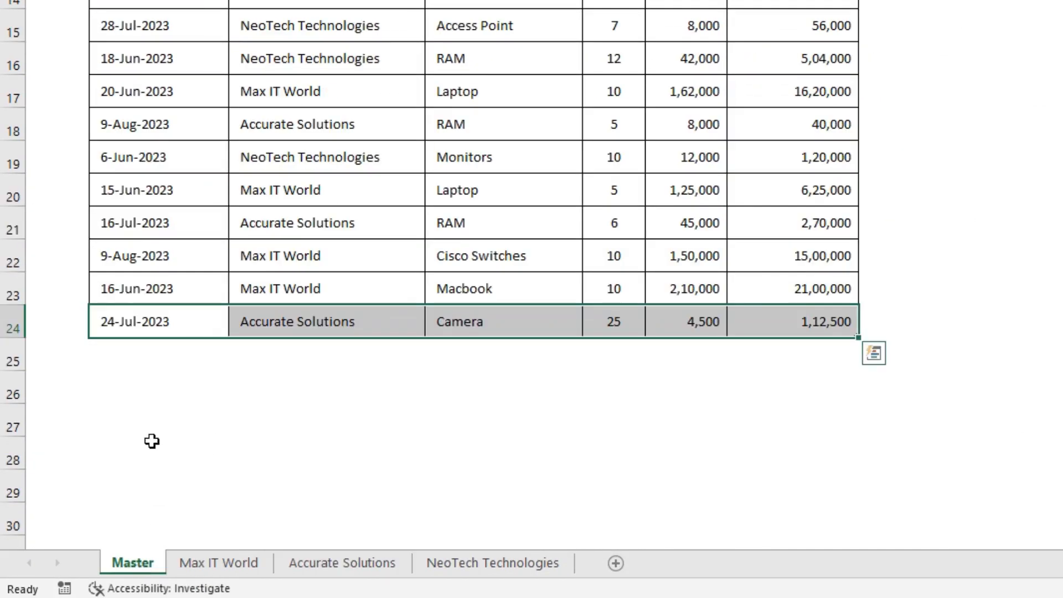
{"action": "left_click", "coordinate": [147, 349]}
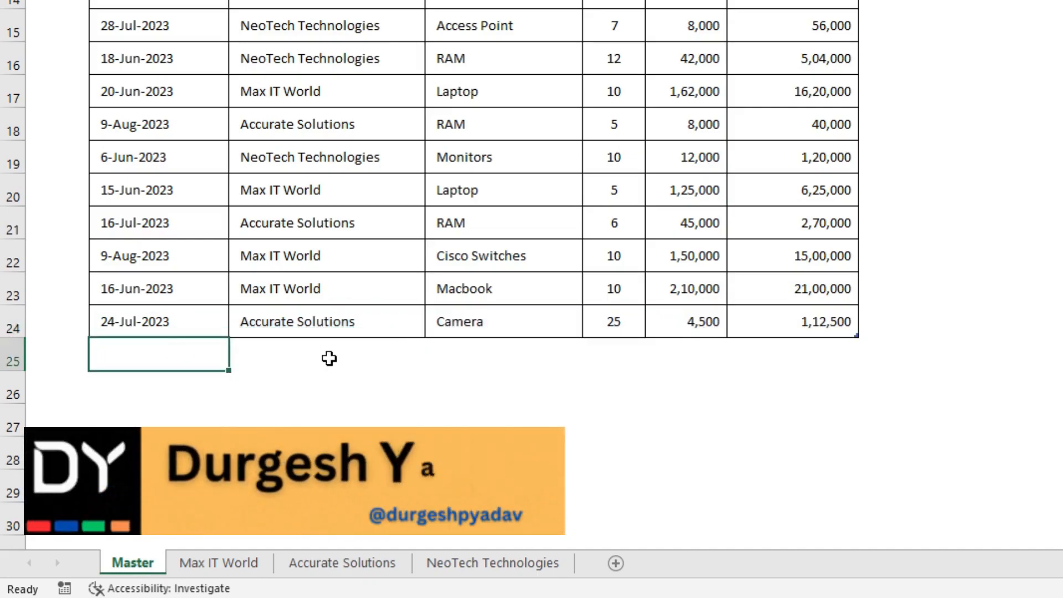
{"action": "type", "text": "2"}
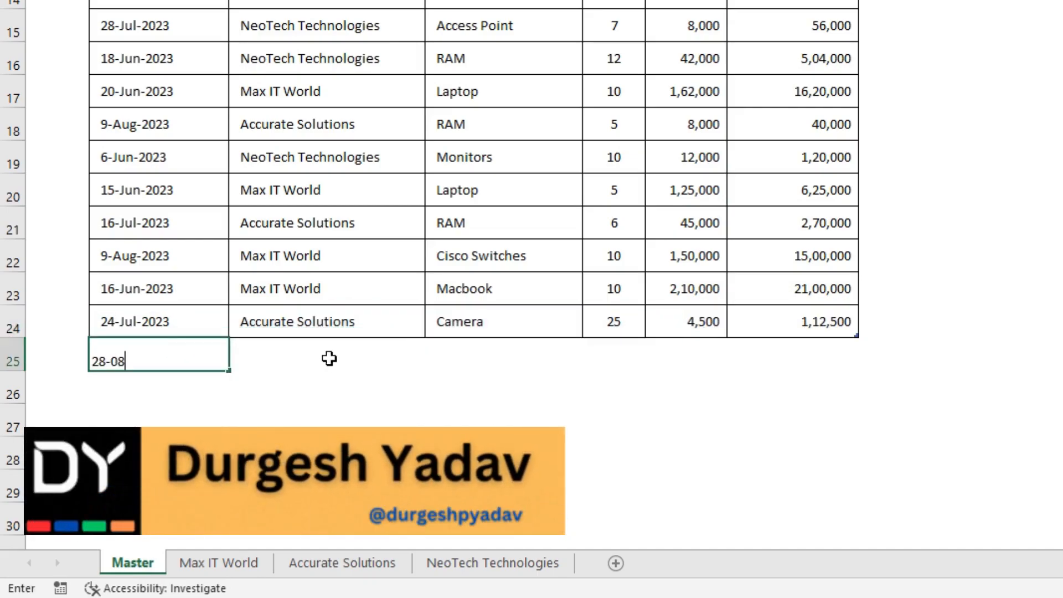
{"action": "type", "text": "8-08"}
{"action": "key", "text": "Return"}
{"action": "left_click", "coordinate": [329, 358]}
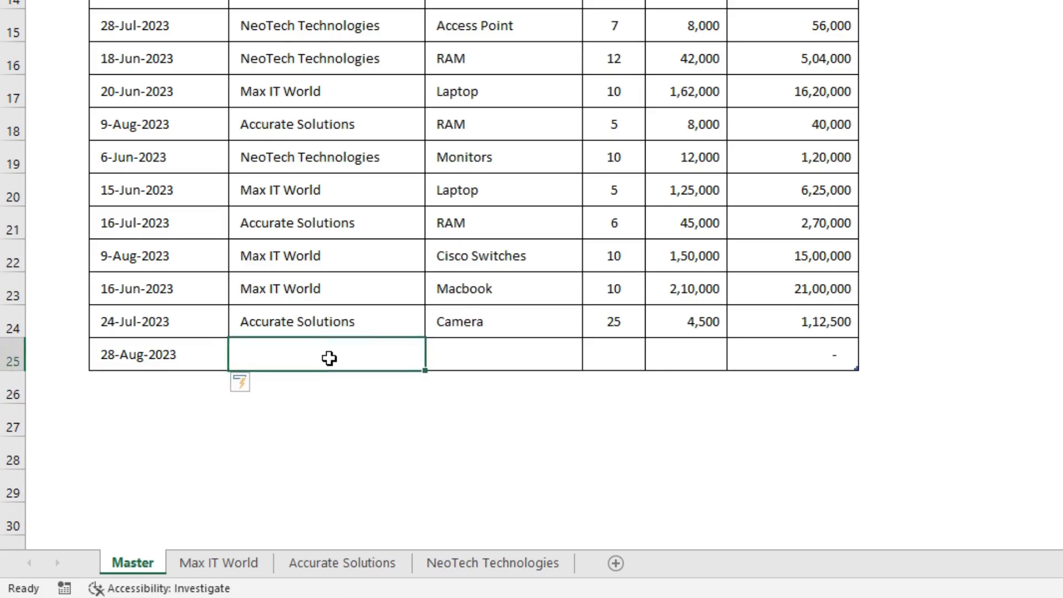
{"action": "type", "text": "N"}
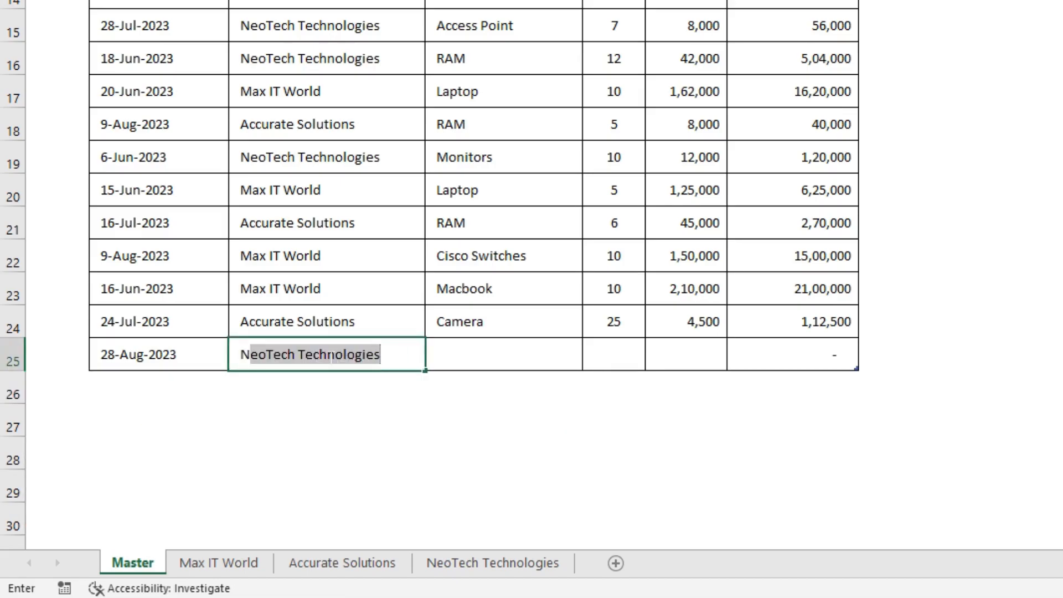
{"action": "key", "text": "Tab"}
Step: Complete the Master sheet's row 25 record with item Laptop, quantity 35 and price 1,85,000, and select the record
{"action": "type", "text": "Laptop"}
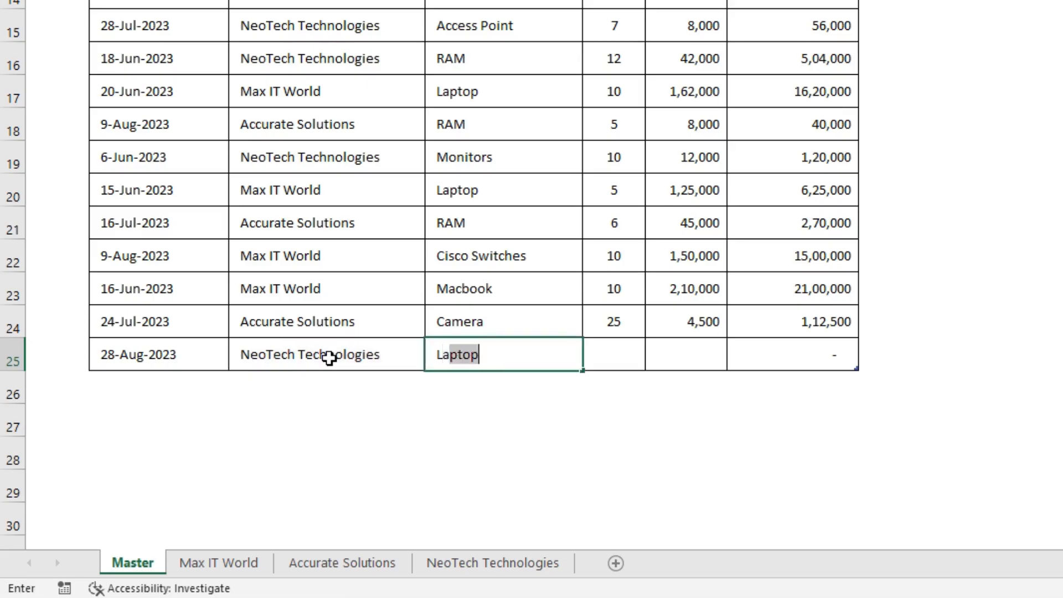
{"action": "key", "text": "Return"}
{"action": "key", "text": "Up"}
{"action": "key", "text": "Right"}
{"action": "type", "text": "35"}
{"action": "key", "text": "Return"}
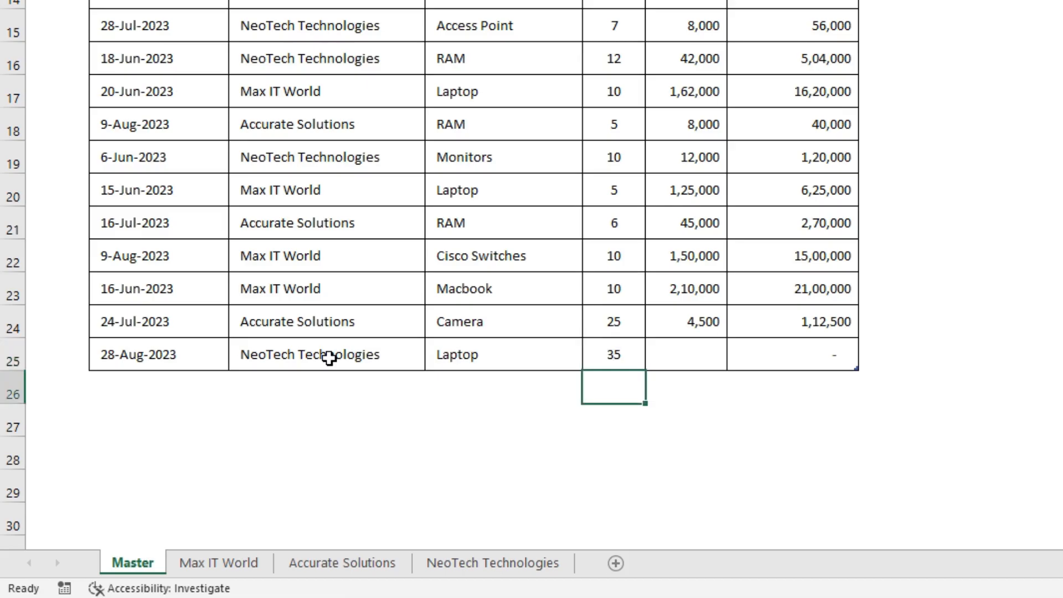
{"action": "key", "text": "Up"}
{"action": "key", "text": "Right"}
{"action": "type", "text": "1,"}
{"action": "type", "text": "85,000"}
{"action": "key", "text": "Return"}
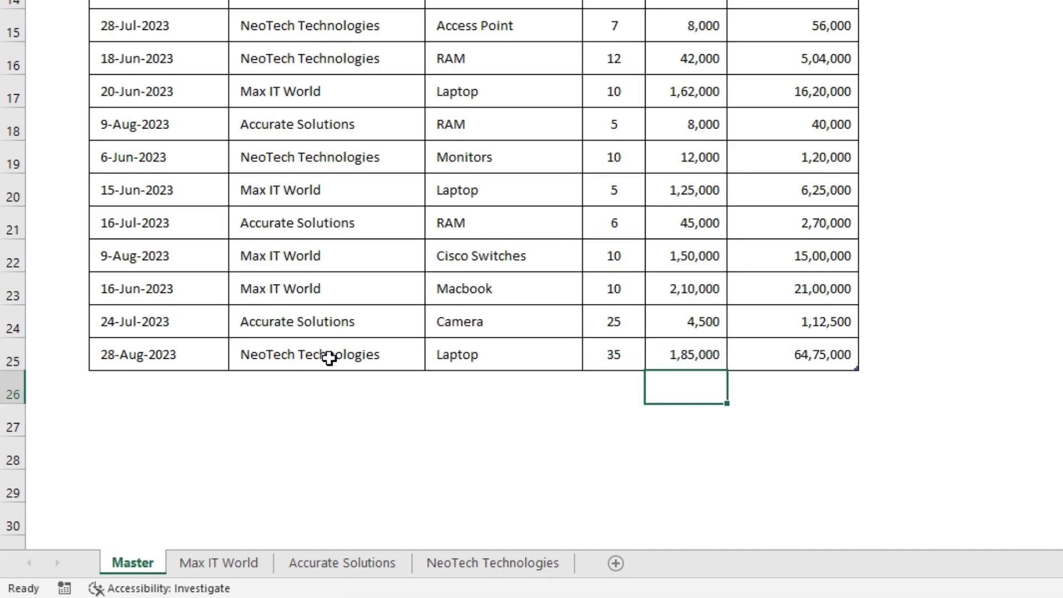
{"action": "left_click_drag", "start_coordinate": [120, 348], "coordinate": [786, 370]}
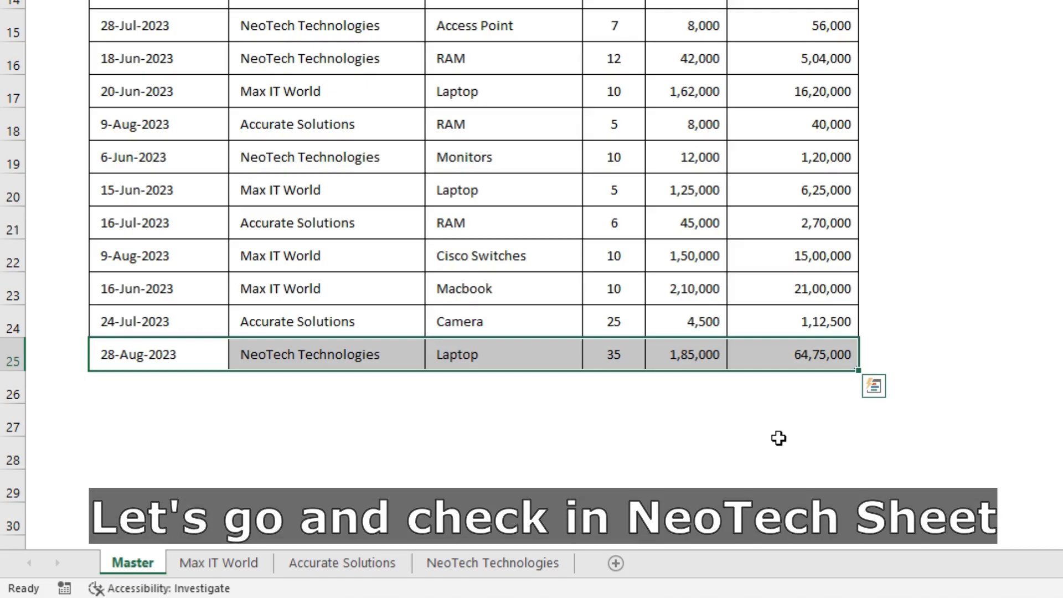
Step: Check the NeoTech Technologies sheet for the 28-Aug-2023 Laptop record, selecting its full row of data
{"action": "left_click", "coordinate": [470, 570]}
{"action": "left_click_drag", "start_coordinate": [204, 282], "coordinate": [813, 281]}
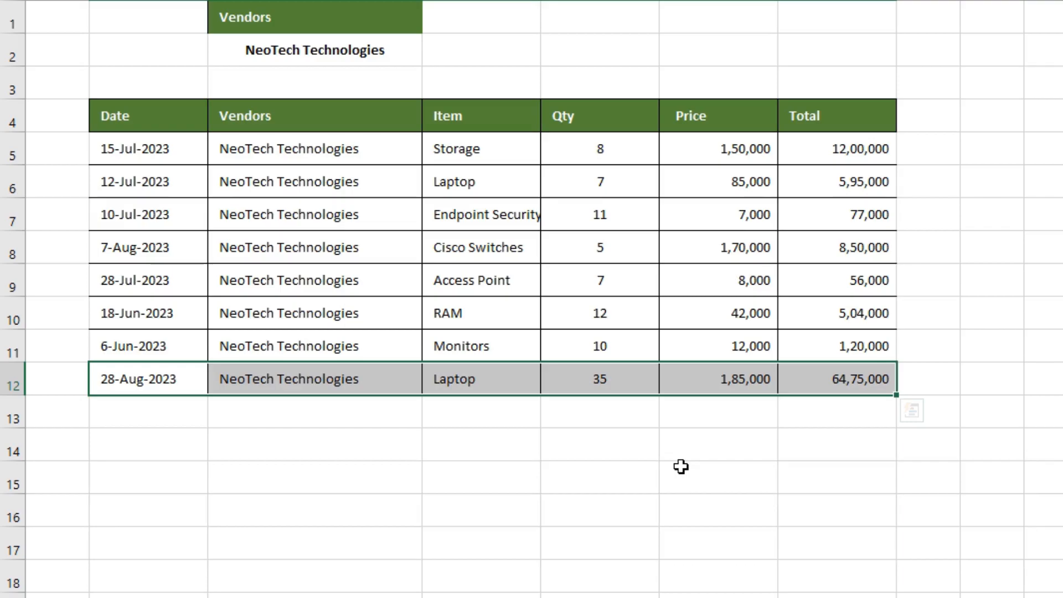
{"action": "left_click", "coordinate": [680, 466]}
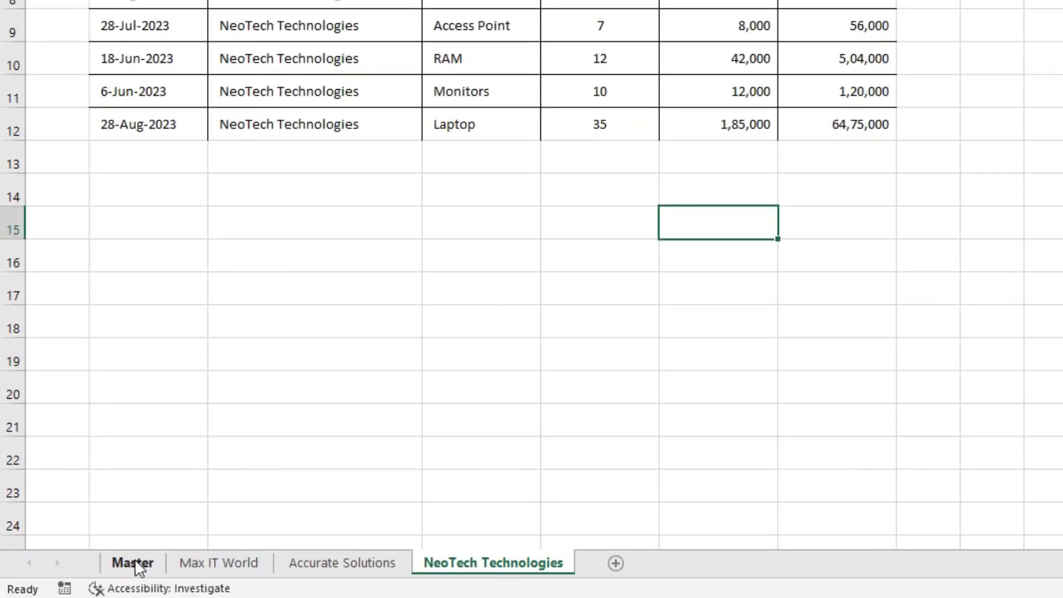
Step: Set the quantity of the 28-Aug-2023 Laptop record in the Master sheet to 30, and check its total
{"action": "left_click", "coordinate": [134, 562]}
{"action": "left_click", "coordinate": [614, 354]}
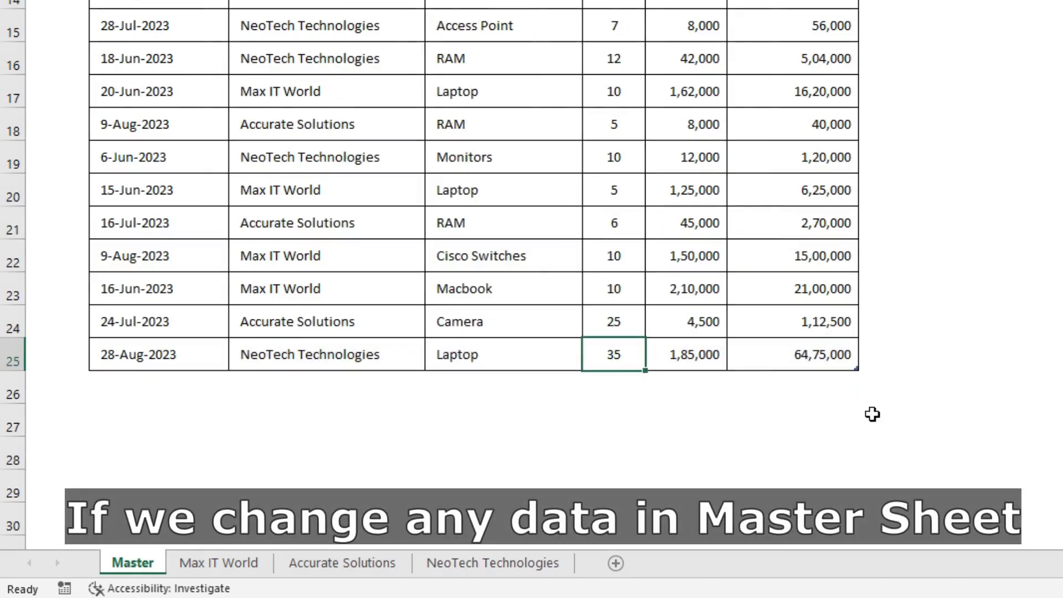
{"action": "type", "text": "30"}
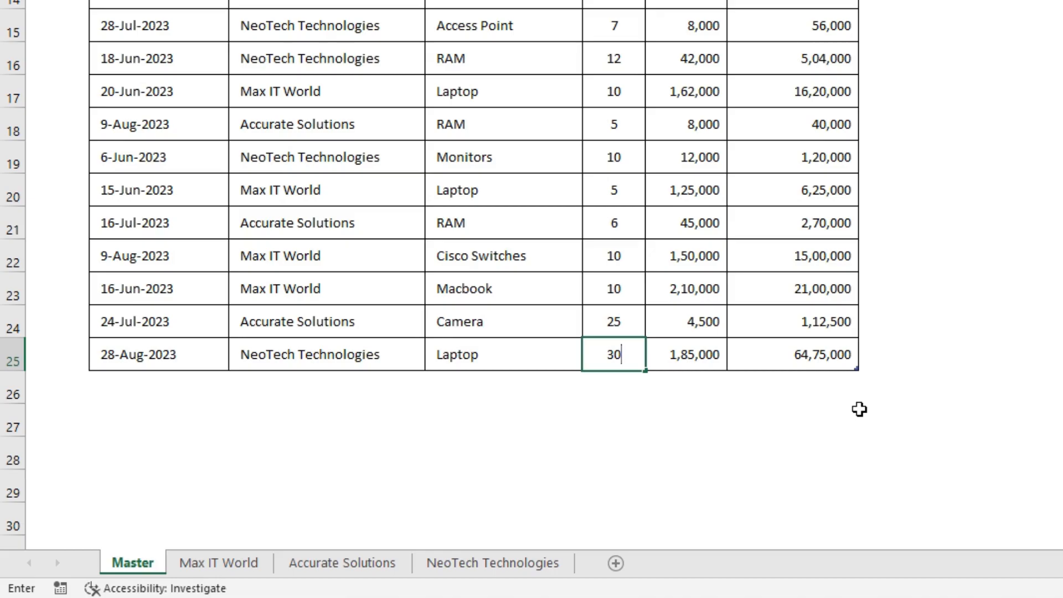
{"action": "key", "text": "Return"}
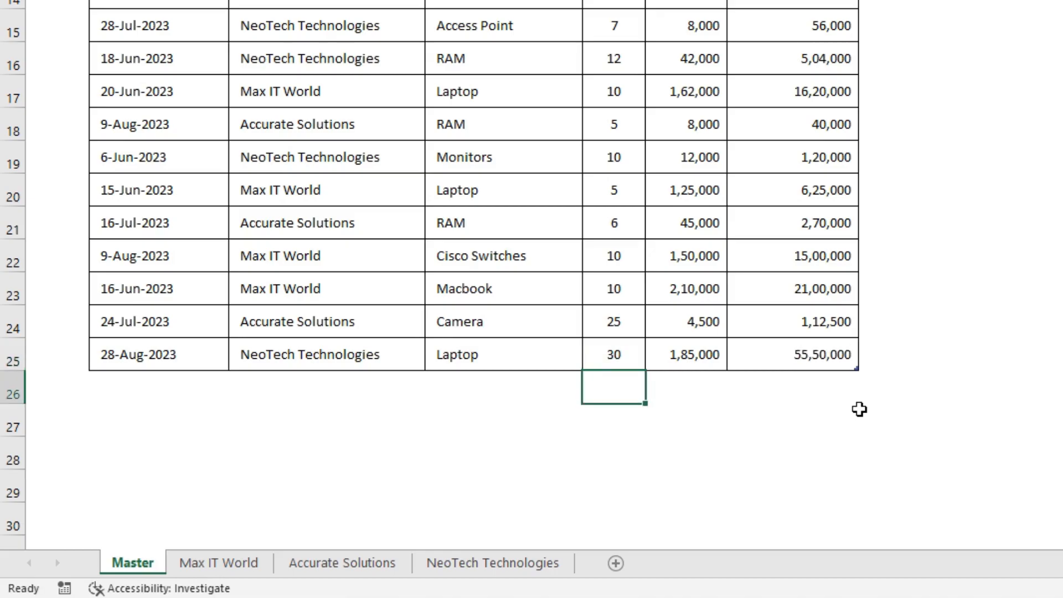
{"action": "left_click", "coordinate": [781, 358]}
{"action": "left_click", "coordinate": [611, 356]}
{"action": "left_click", "coordinate": [748, 360]}
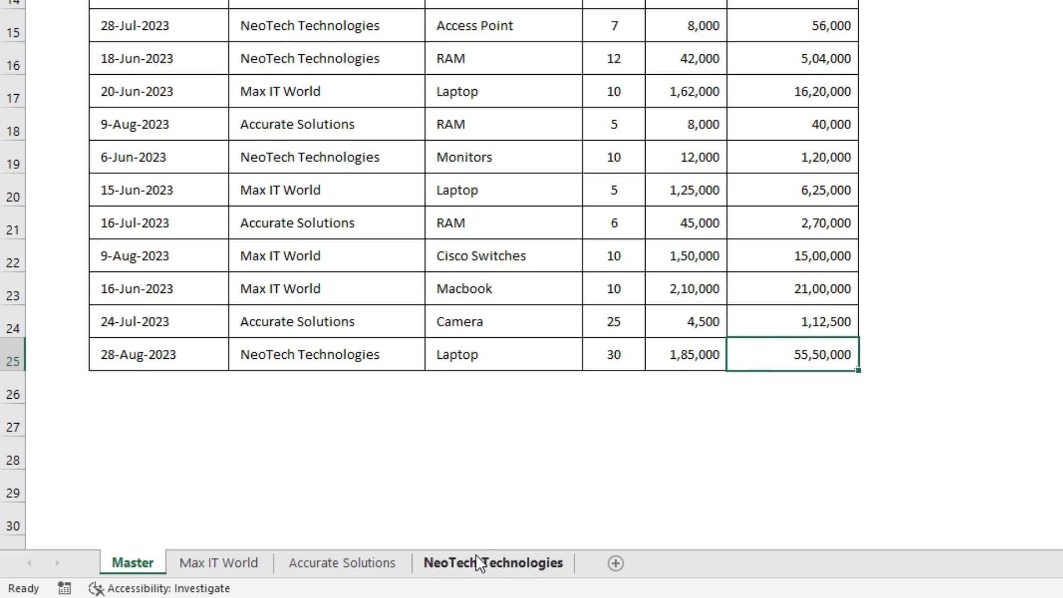
Step: Check the quantity and total of the 28-Aug-2023 Laptop record on the NeoTech Technologies sheet
{"action": "left_click", "coordinate": [477, 555]}
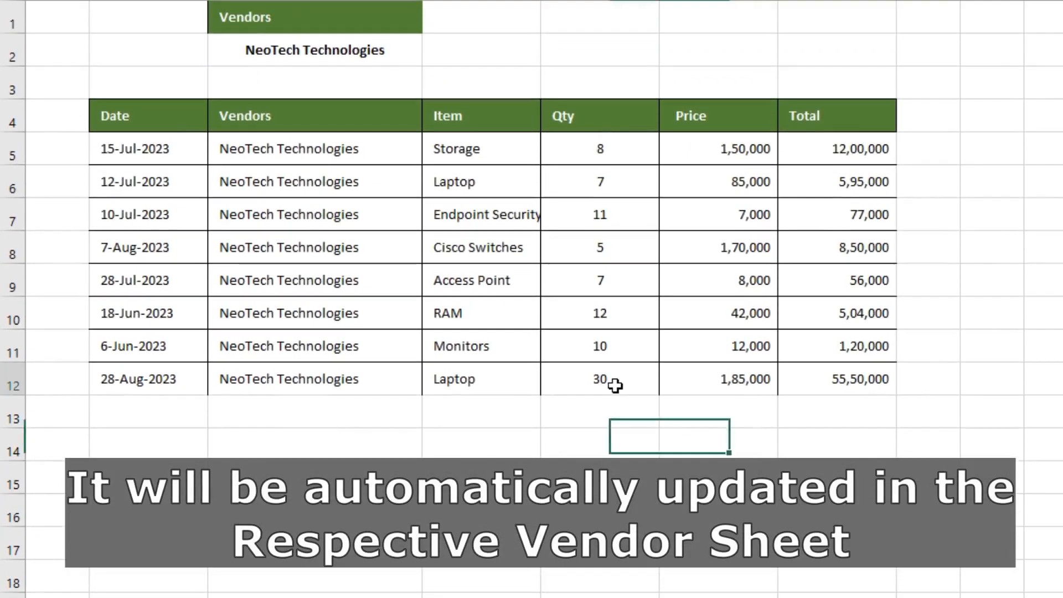
{"action": "left_click", "coordinate": [614, 385]}
{"action": "left_click", "coordinate": [830, 382]}
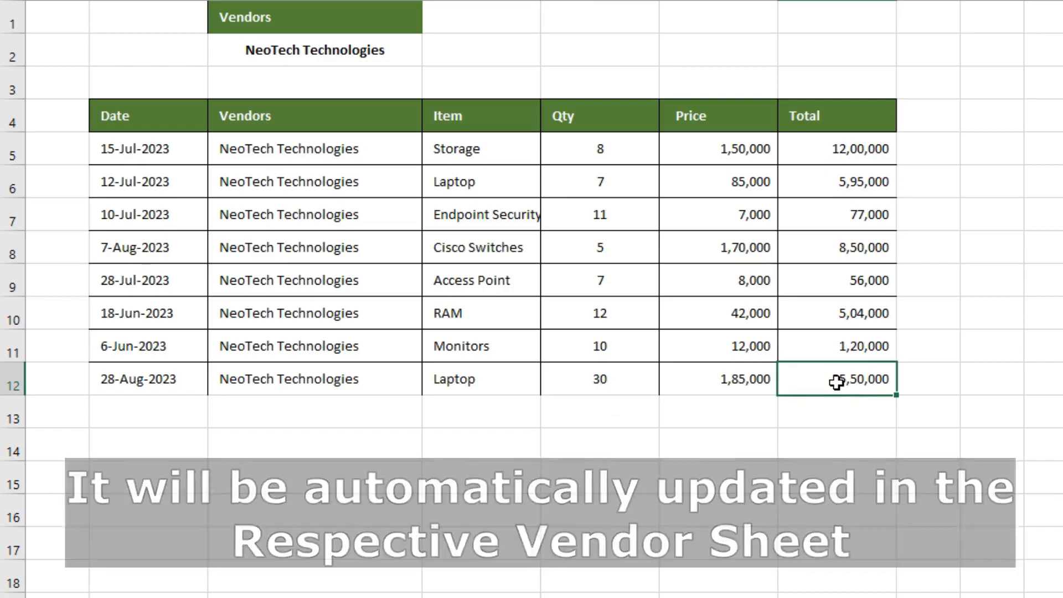
{"action": "left_click", "coordinate": [596, 382]}
{"action": "left_click", "coordinate": [841, 381]}
Step: Set the quantity of the Macbook record in the Master sheet to 8, and check its total
{"action": "left_click", "coordinate": [133, 563]}
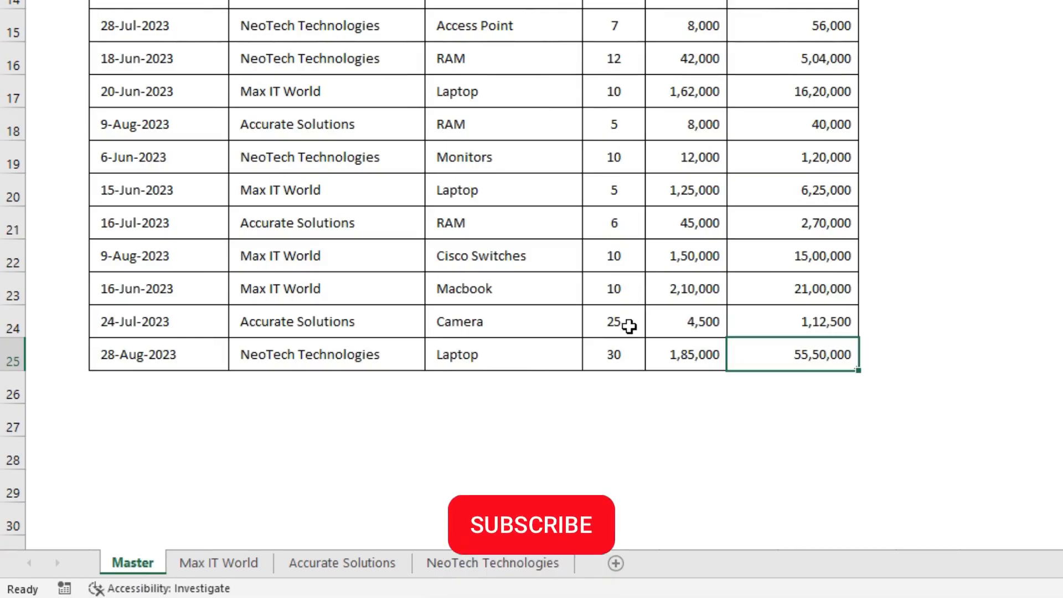
{"action": "left_click", "coordinate": [619, 286]}
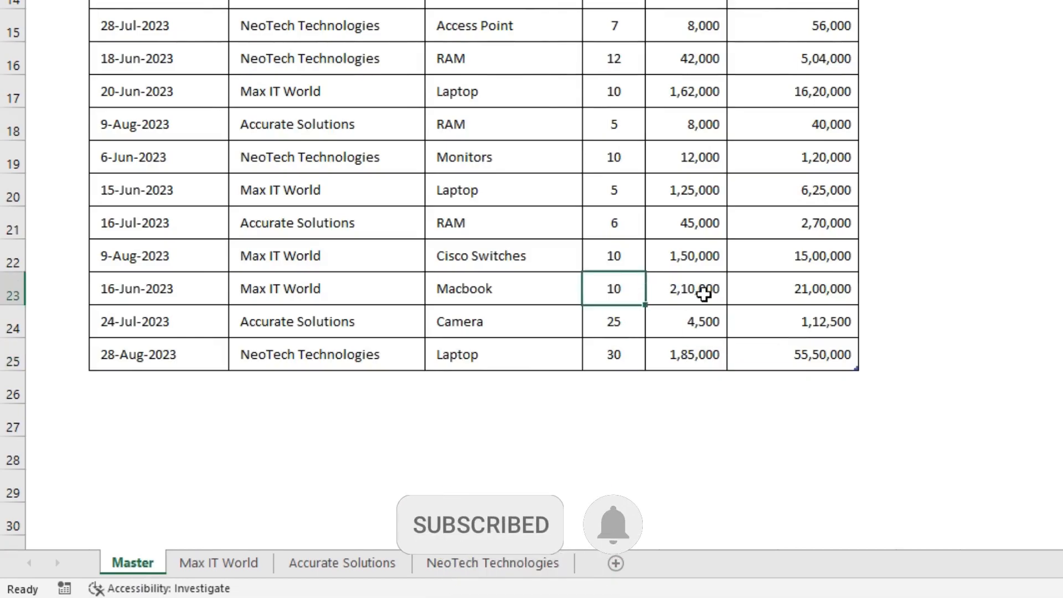
{"action": "type", "text": "8"}
{"action": "key", "text": "Return"}
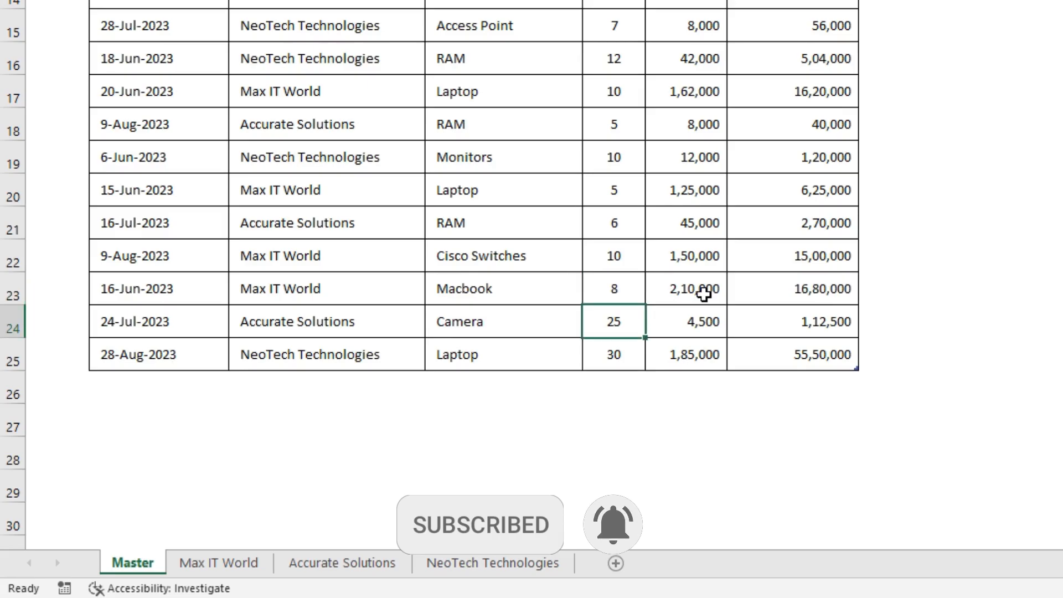
{"action": "left_click", "coordinate": [800, 285]}
{"action": "left_click", "coordinate": [608, 286]}
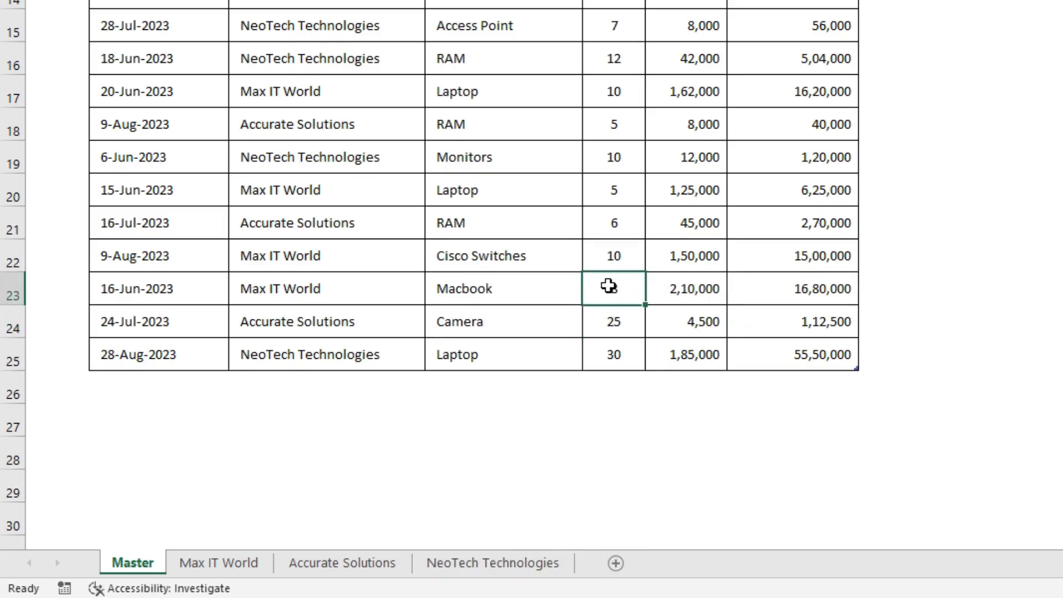
Step: Check the Macbook record's quantity and total on the Max IT World sheet, and return to the start of the Master table
{"action": "left_click", "coordinate": [210, 560]}
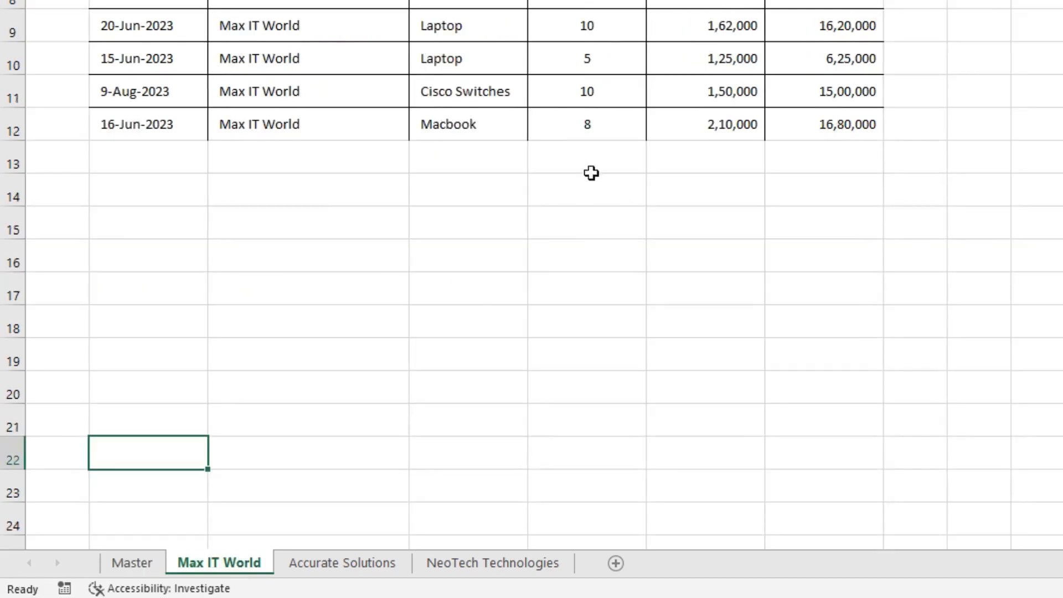
{"action": "left_click", "coordinate": [598, 127]}
{"action": "left_click", "coordinate": [865, 127]}
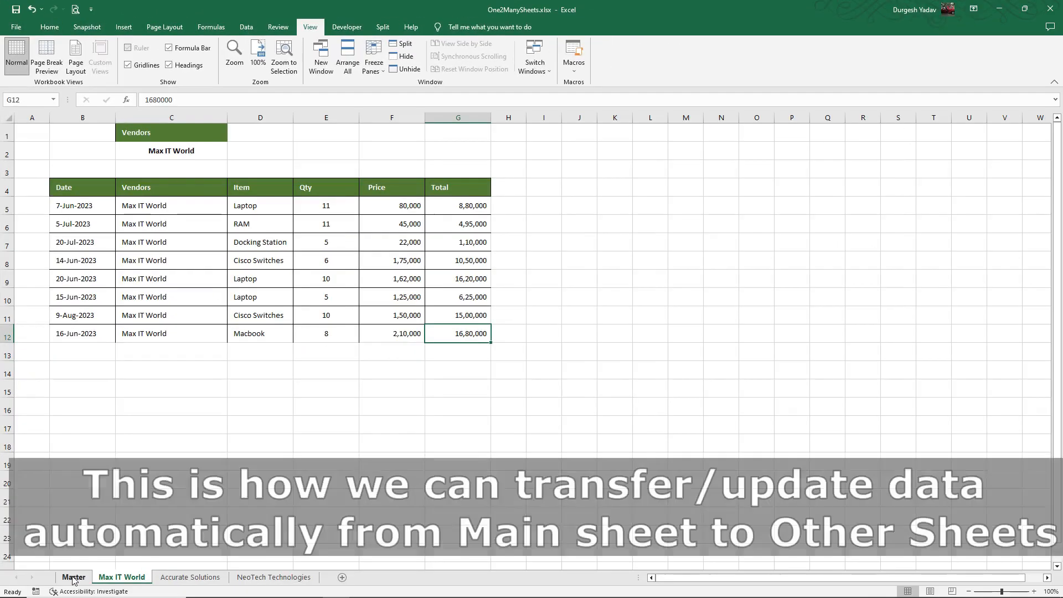
{"action": "left_click", "coordinate": [73, 577]}
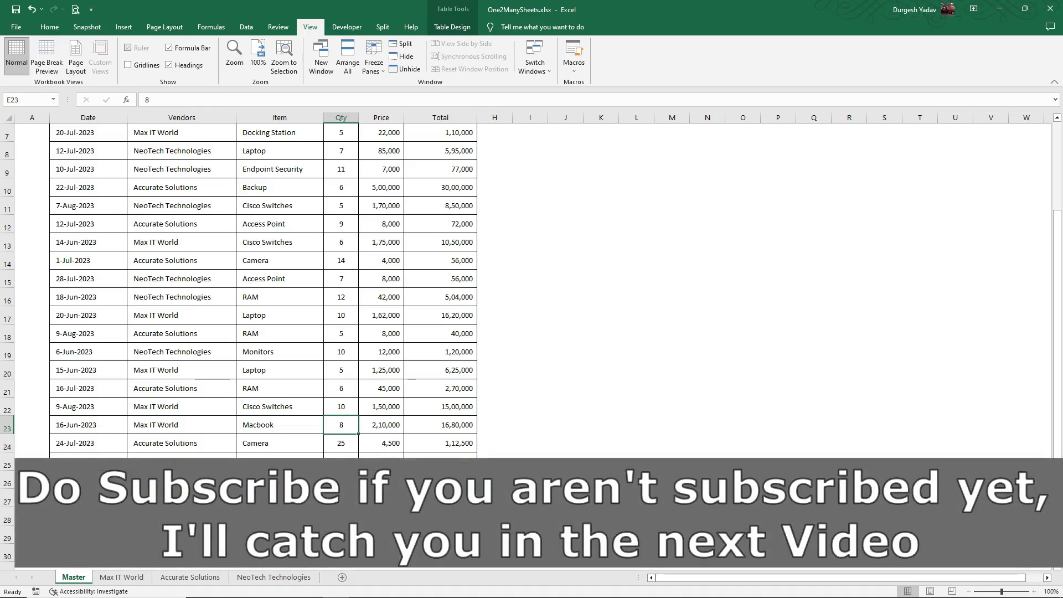
{"action": "scroll", "coordinate": [205, 508], "scroll_direction": "up", "scroll_amount": 2}
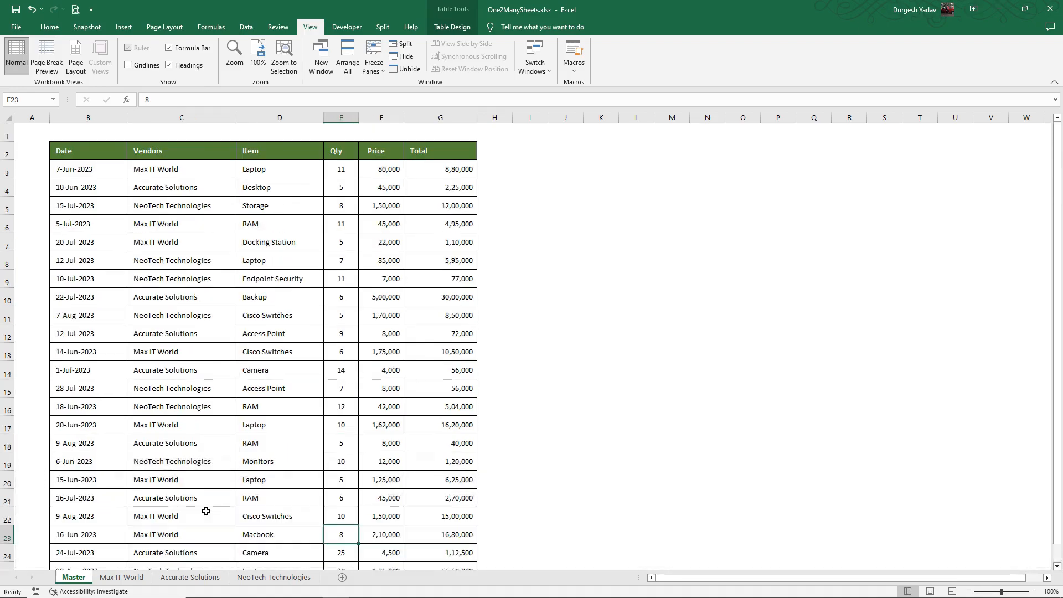